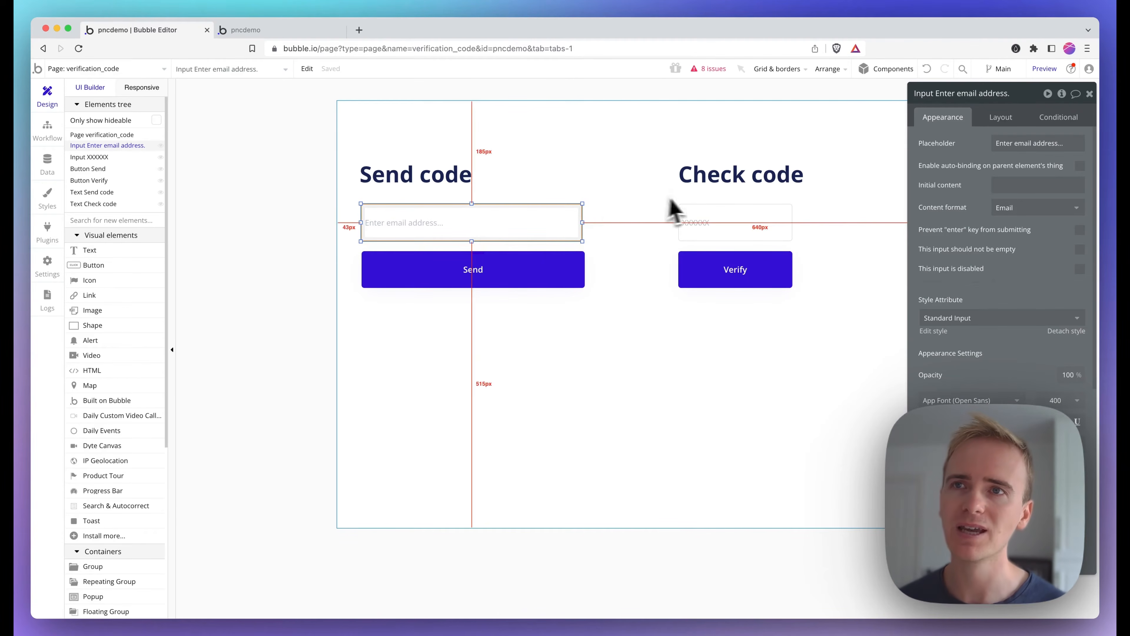
Step: Inspect the XXXXXX code input and look at the verification_code page in its live preview
left_click(744, 218)
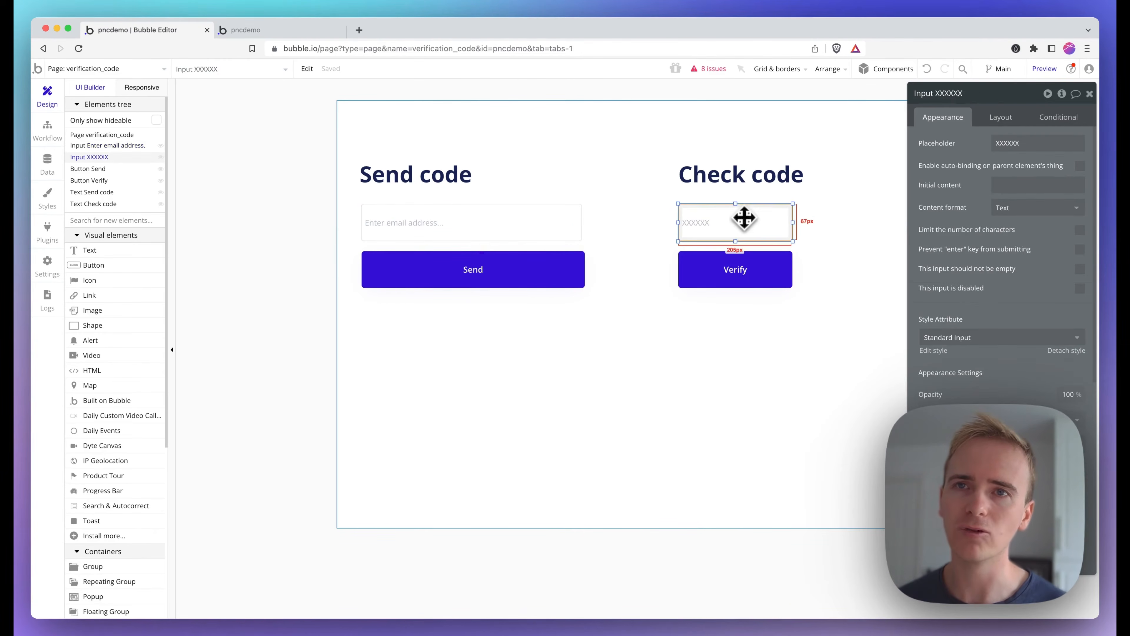
left_click(252, 32)
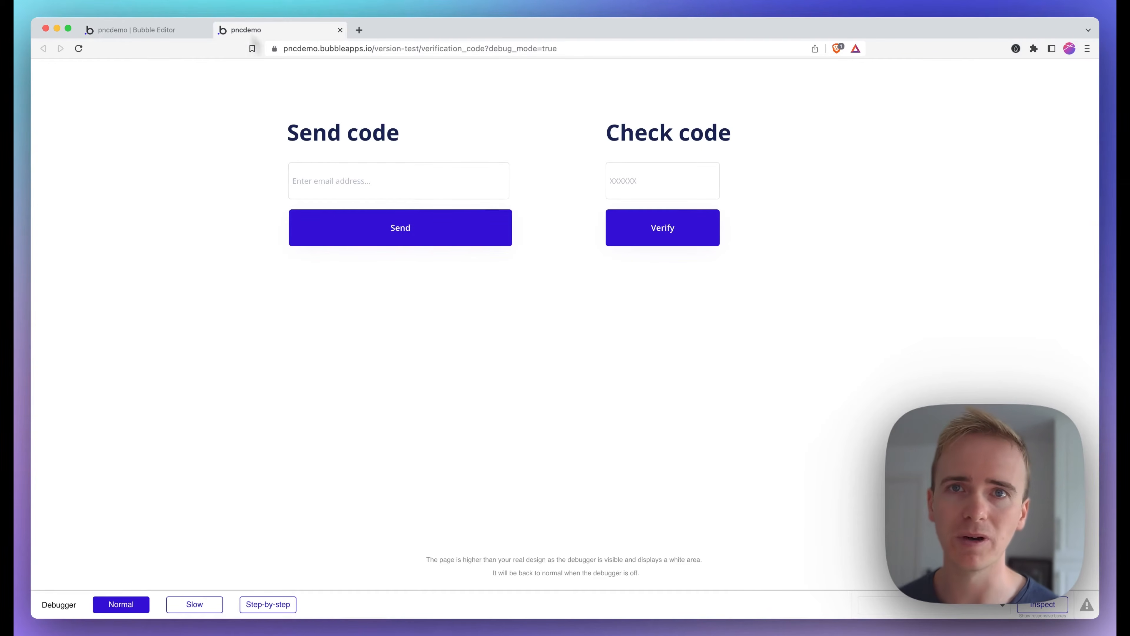
left_click(157, 31)
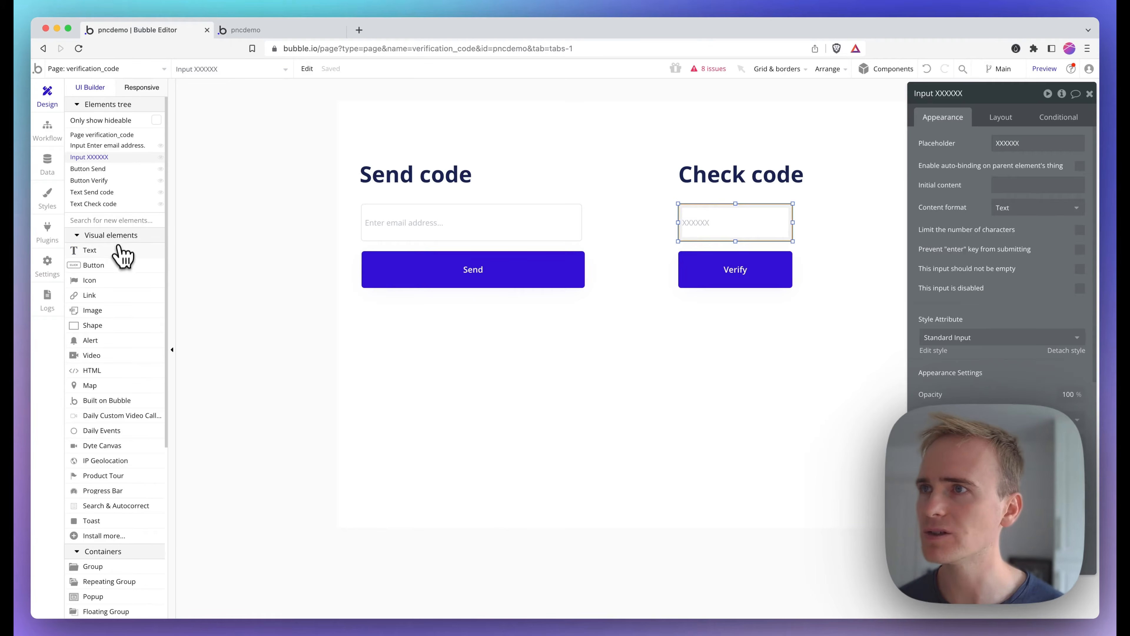
left_click(122, 255)
left_click_drag(374, 178, 599, 205)
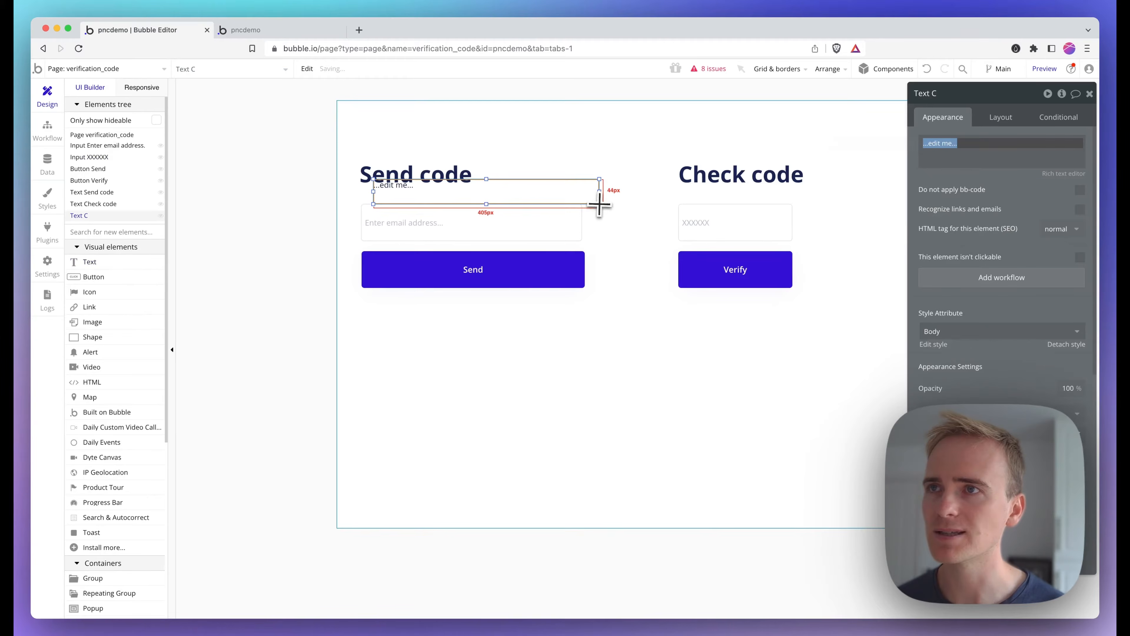
left_click(912, 144)
left_click(960, 177)
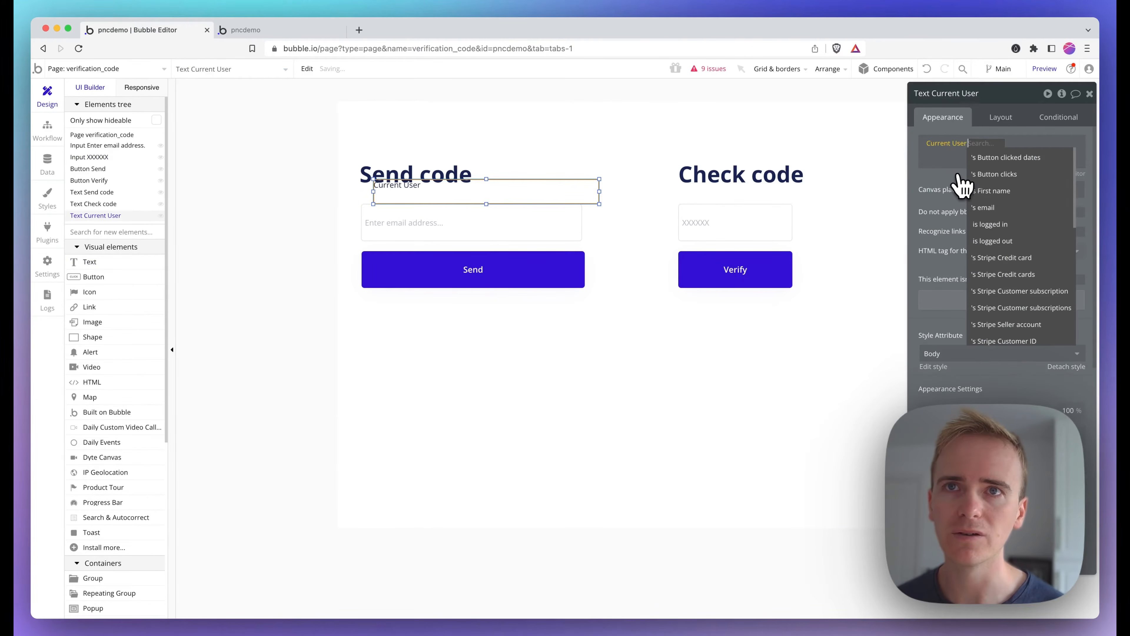
left_click(986, 207)
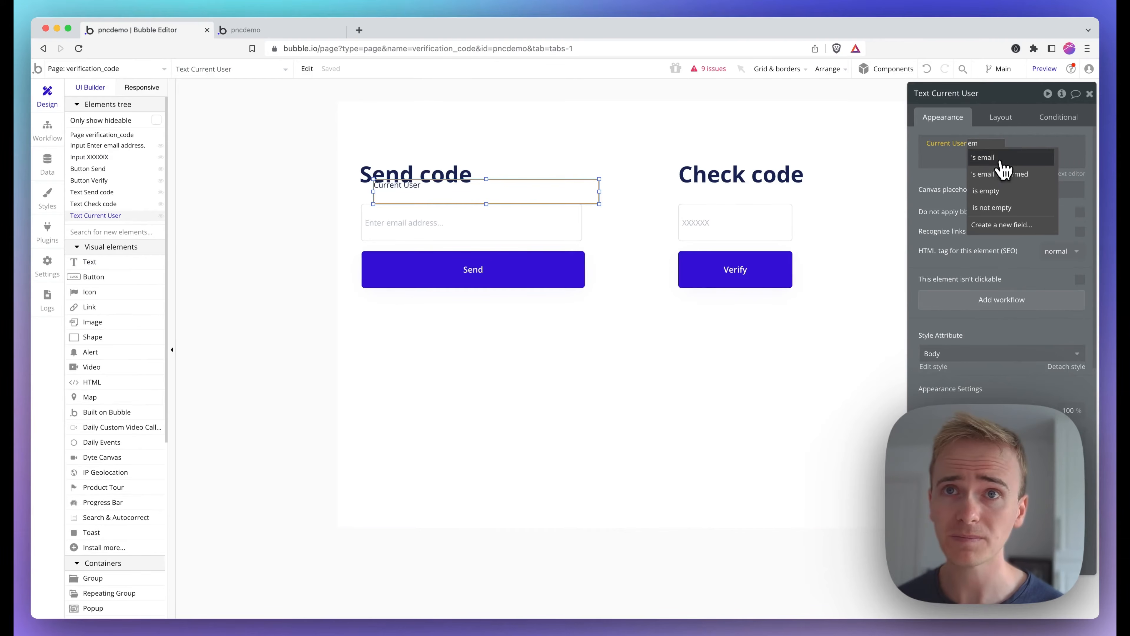
left_click_drag(463, 174, 461, 149)
Step: Reload the live preview to check the current user's email text, and return to the editor
left_click(312, 32)
left_click(345, 48)
key("Return")
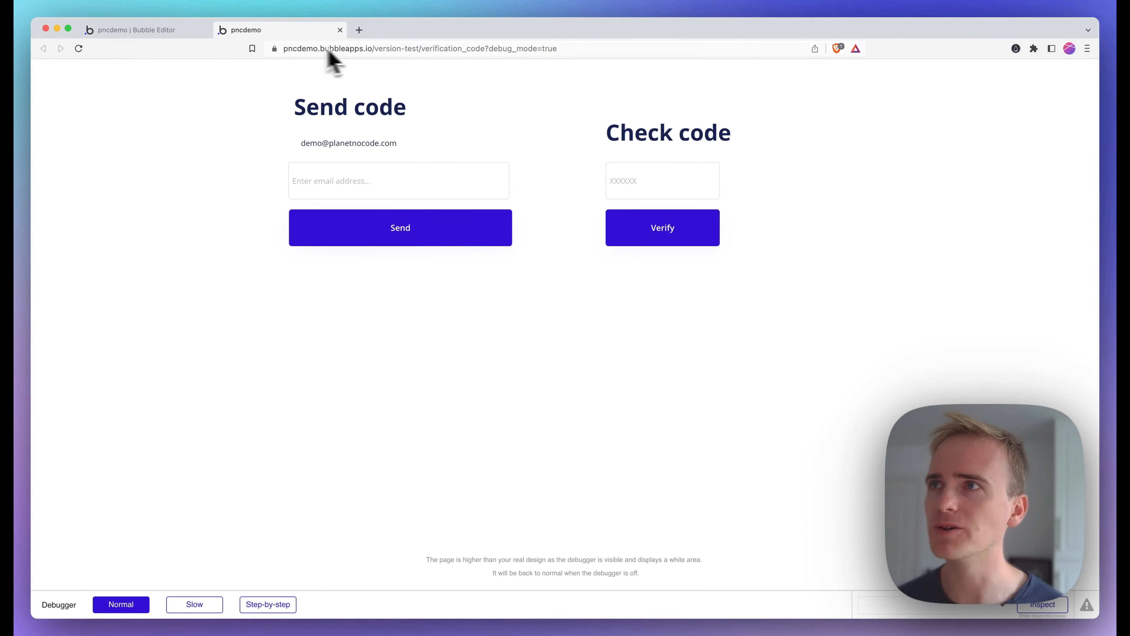
left_click(178, 31)
Step: Create a workflow for when the Send button below the email input is clicked
left_click(439, 221)
mouse_move(439, 221)
left_mouse_down()
mouse_move(821, 194)
mouse_move(441, 223)
left_mouse_up()
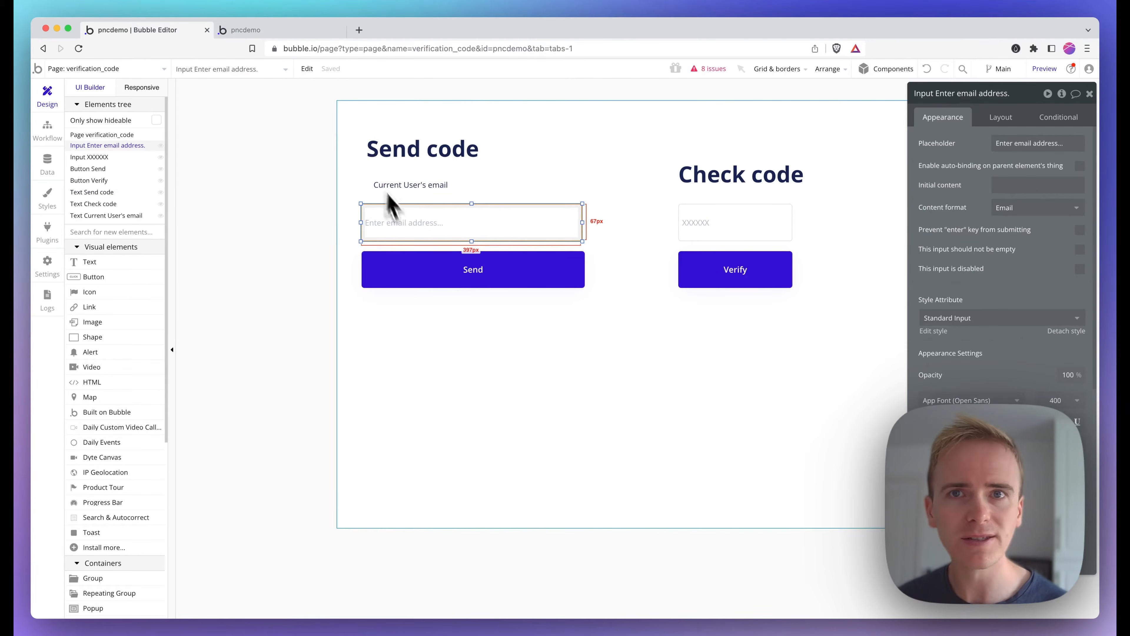
left_click(450, 284)
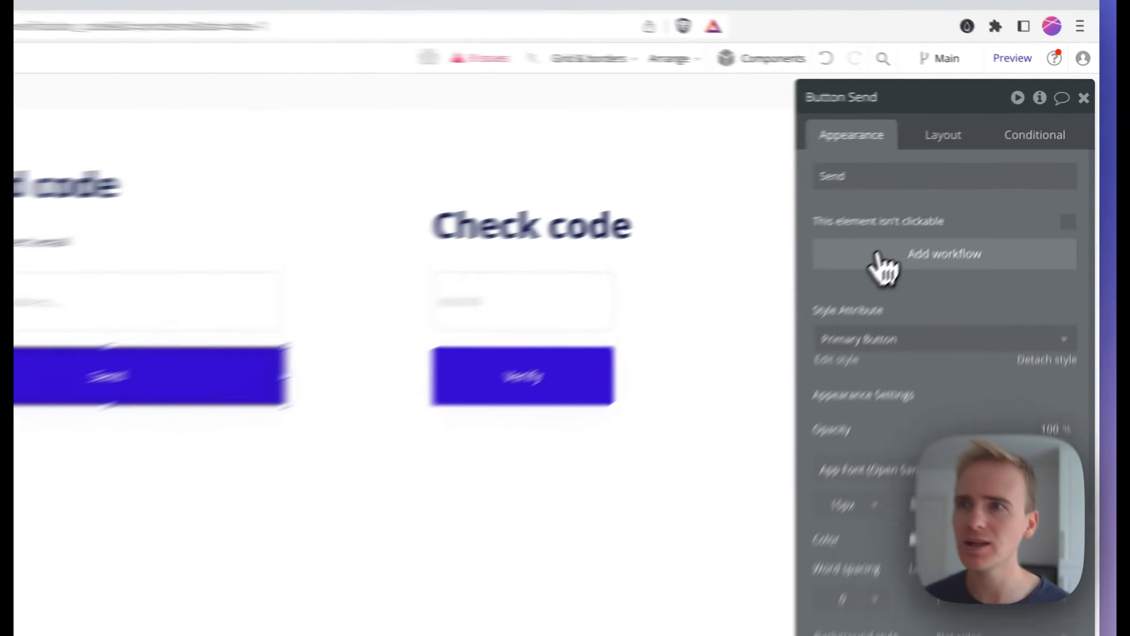
left_click(880, 256)
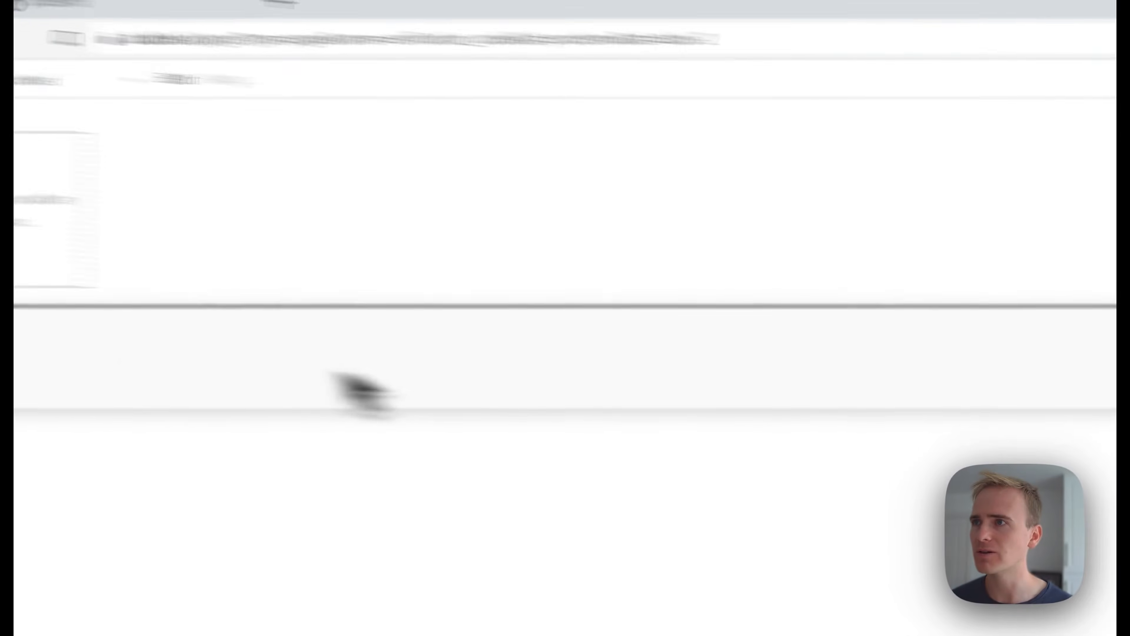
Step: Go to the backend workflows and add a new API workflow
left_click(151, 119)
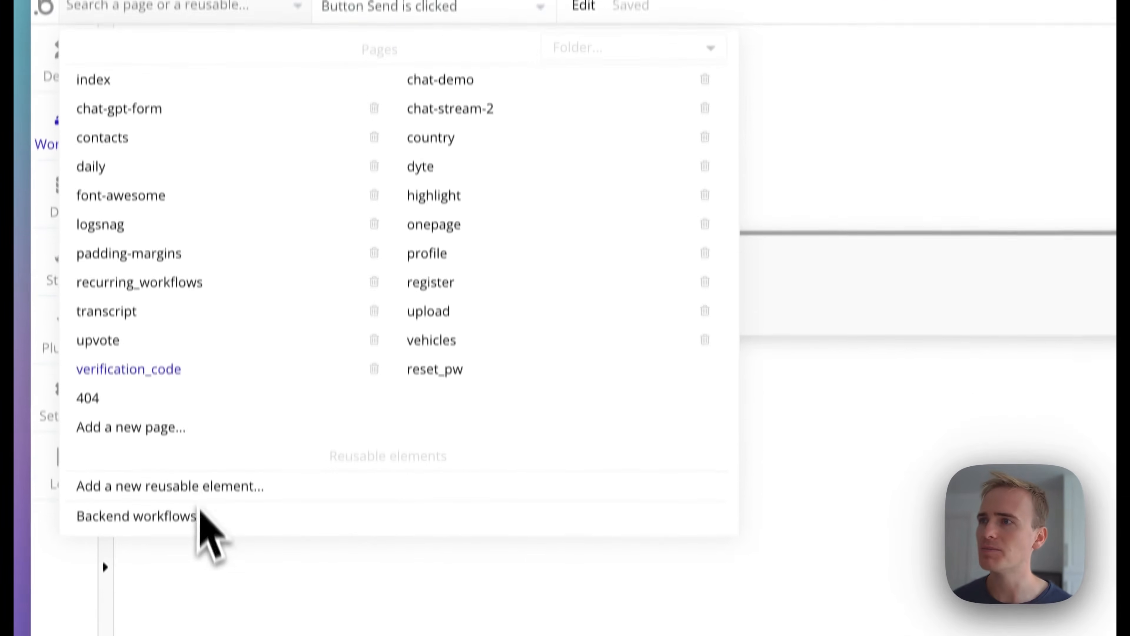
left_click(189, 628)
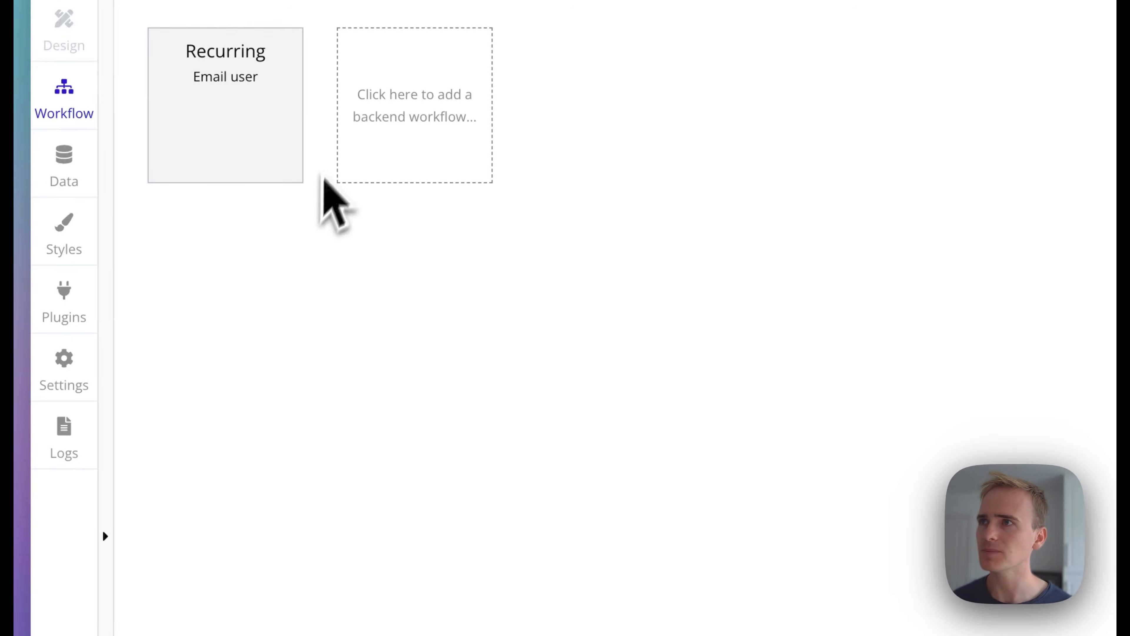
left_click(392, 143)
left_click(563, 200)
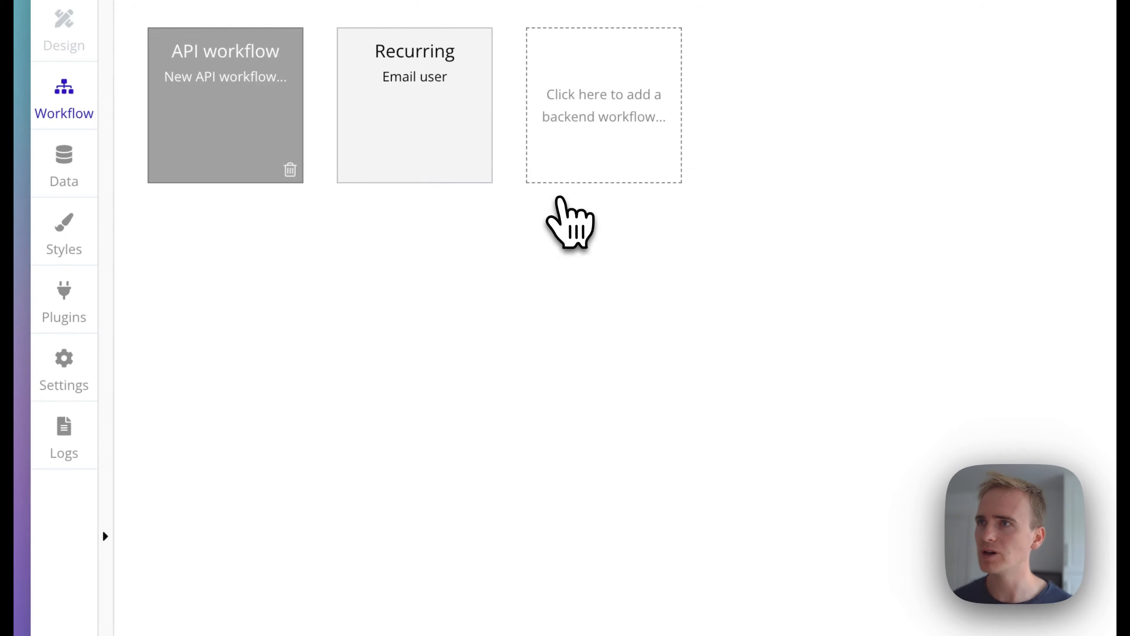
Step: Name the API workflow "generate and send code" and stop exposing it as a public API workflow
left_click_drag(894, 221, 358, 310)
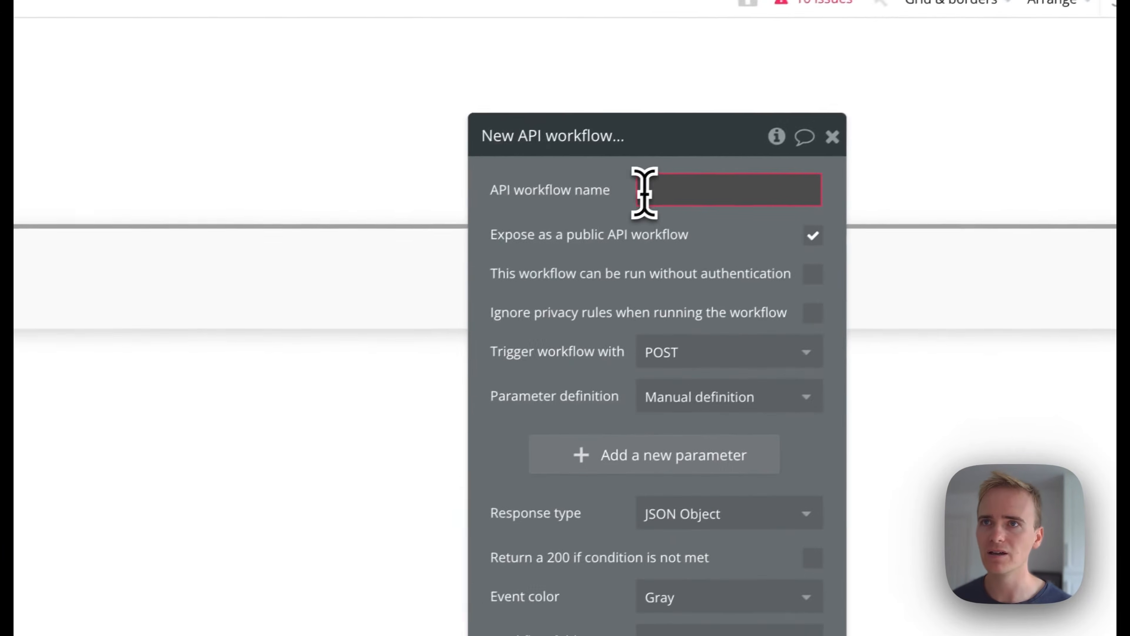
left_click(401, 313)
type("generate and ")
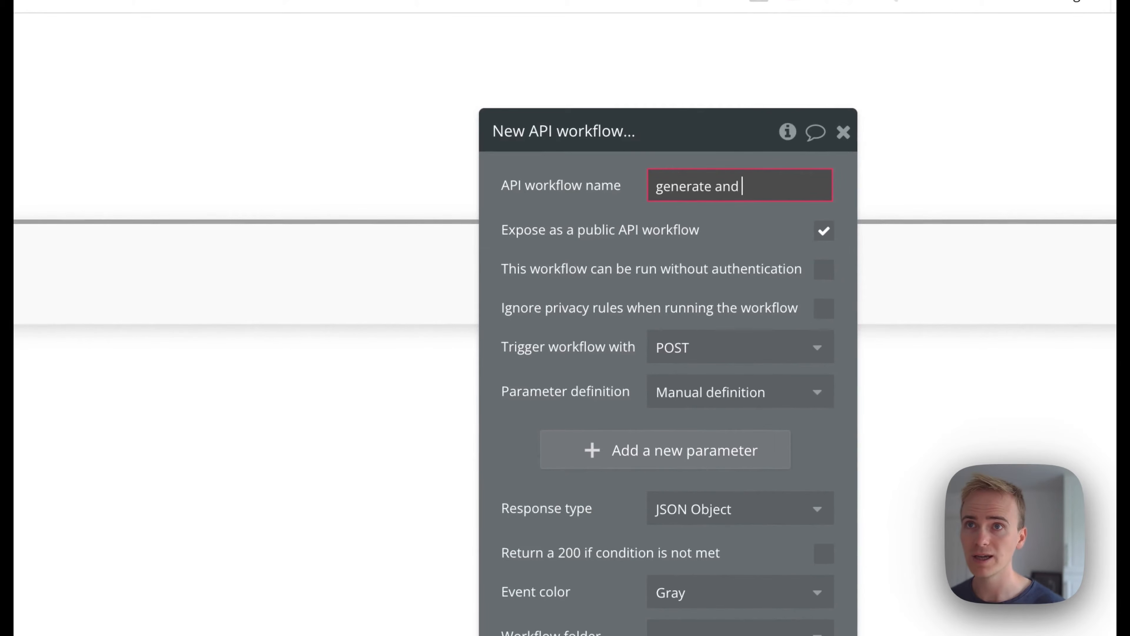
type("send code")
key("Return")
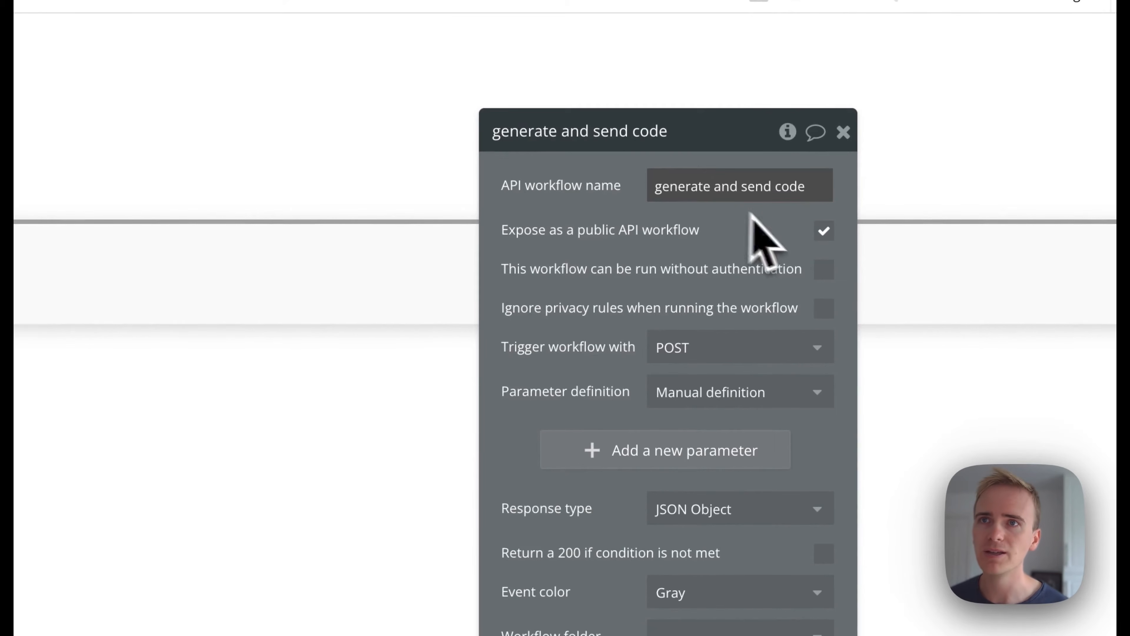
left_click(824, 232)
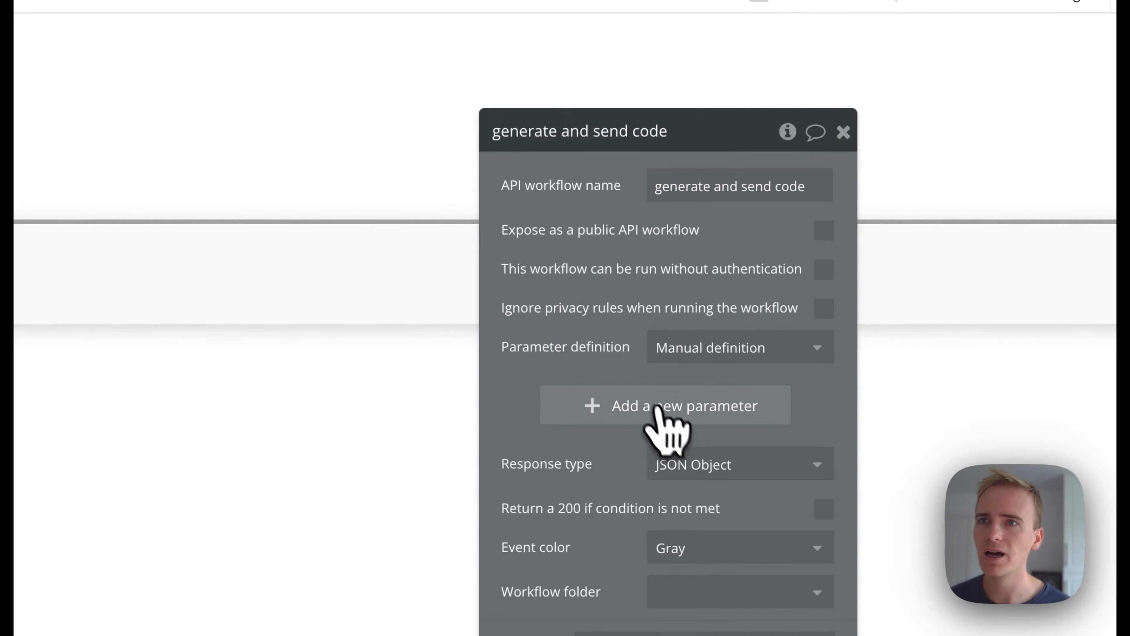
Step: Add a parameter with the key "user" and type User to the API workflow
left_click(662, 416)
left_click(613, 407)
type("use")
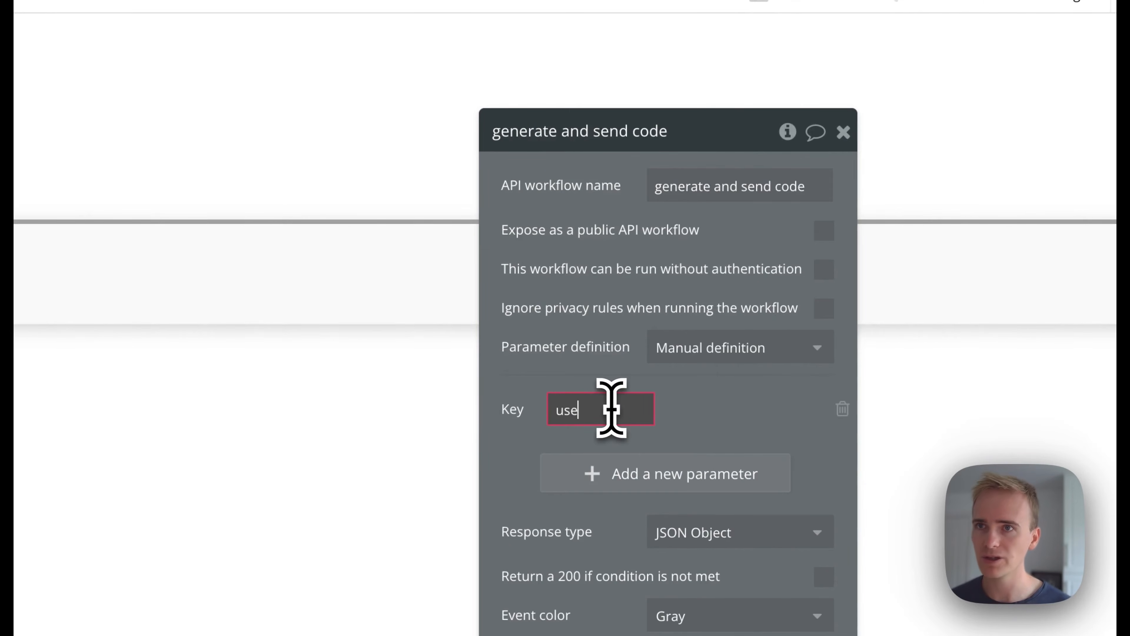
type("r")
left_click(734, 417)
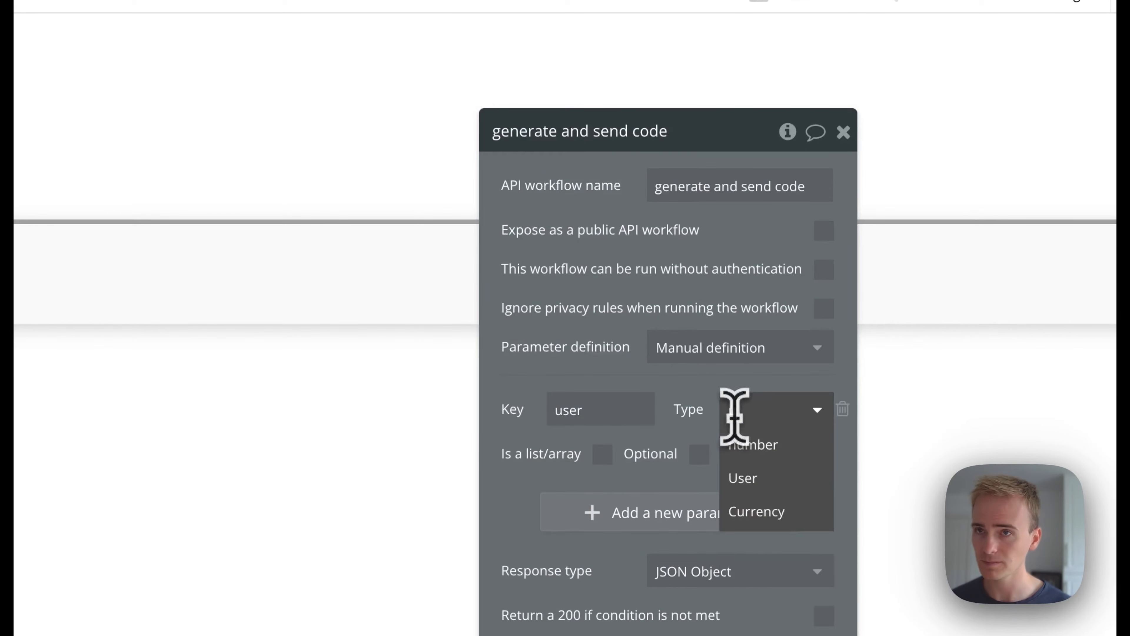
type("user")
left_click(741, 448)
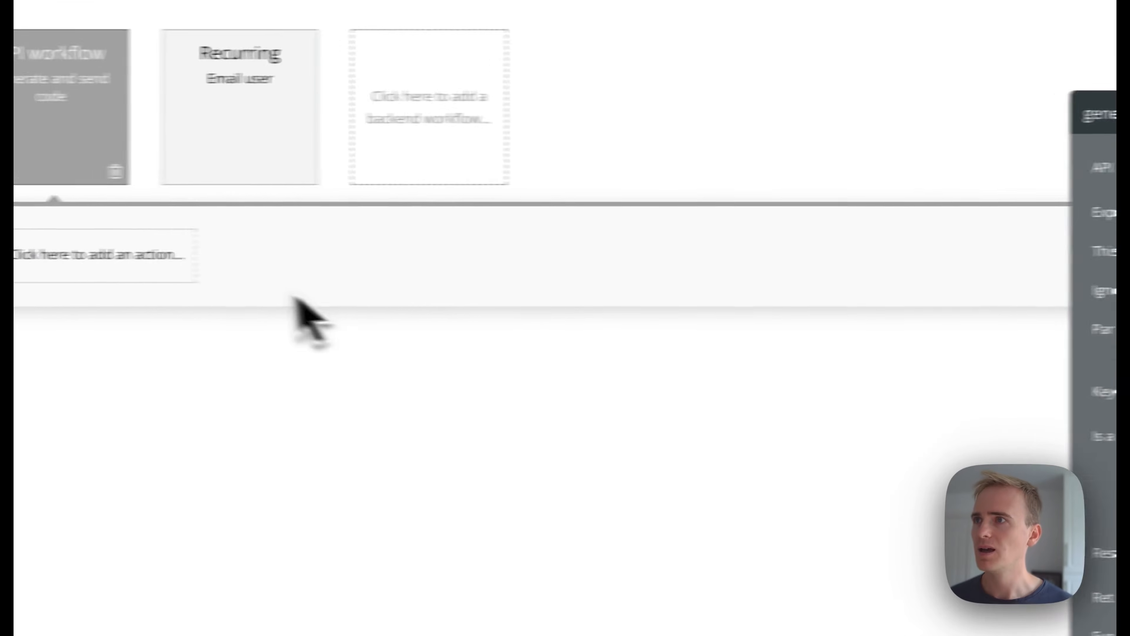
Step: Add a "Make changes to current user" action to the generate and send code workflow
left_click(173, 263)
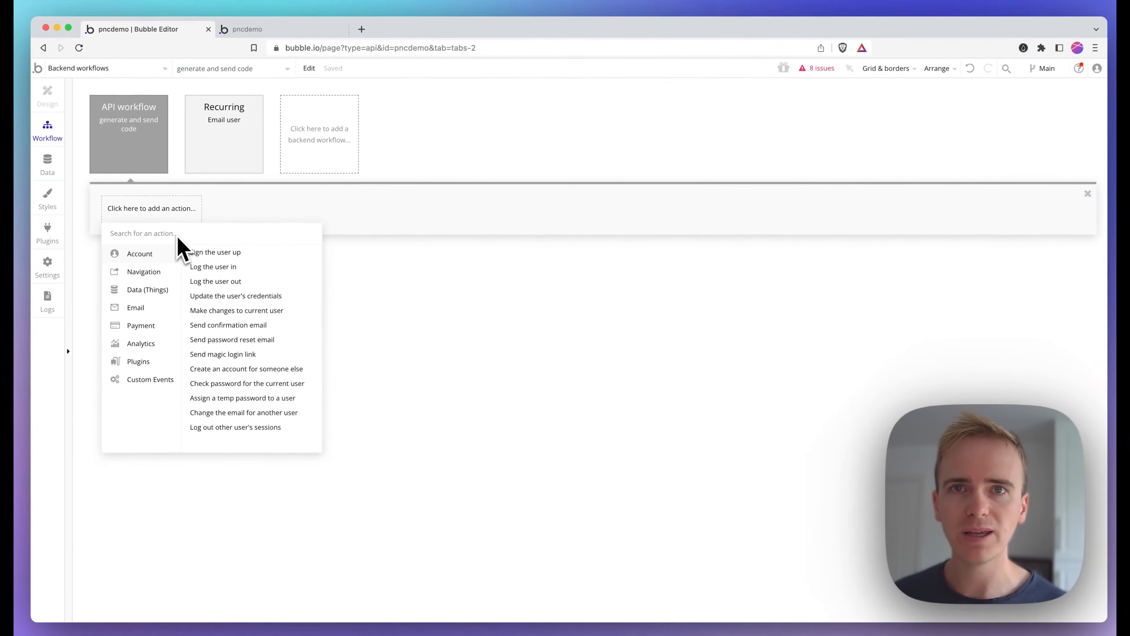
mouse_move(167, 275)
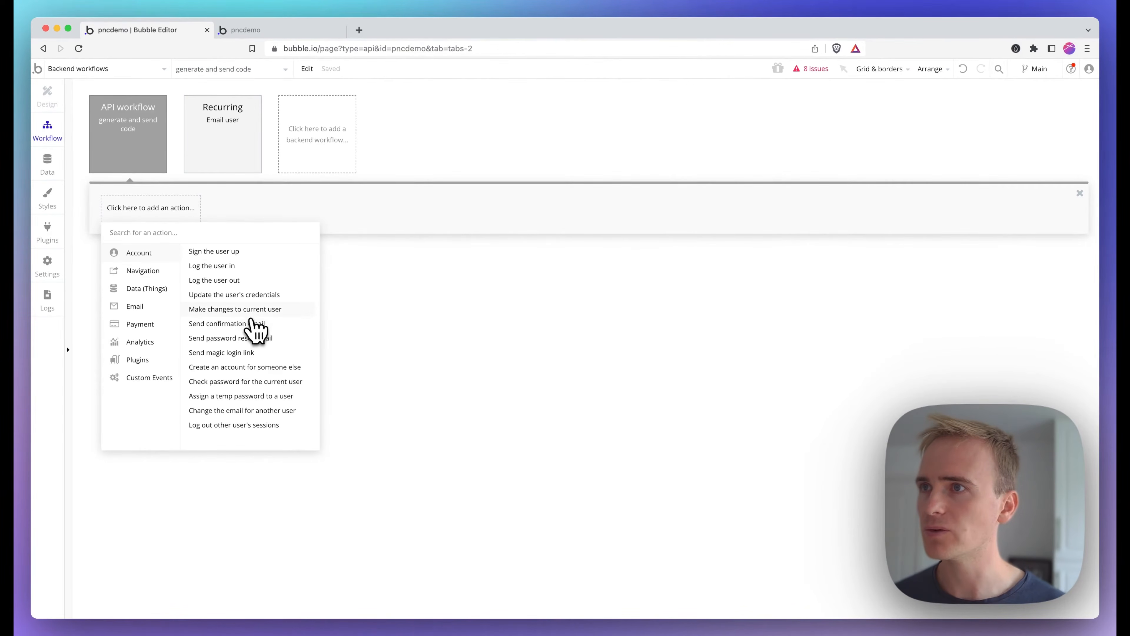
left_click(250, 311)
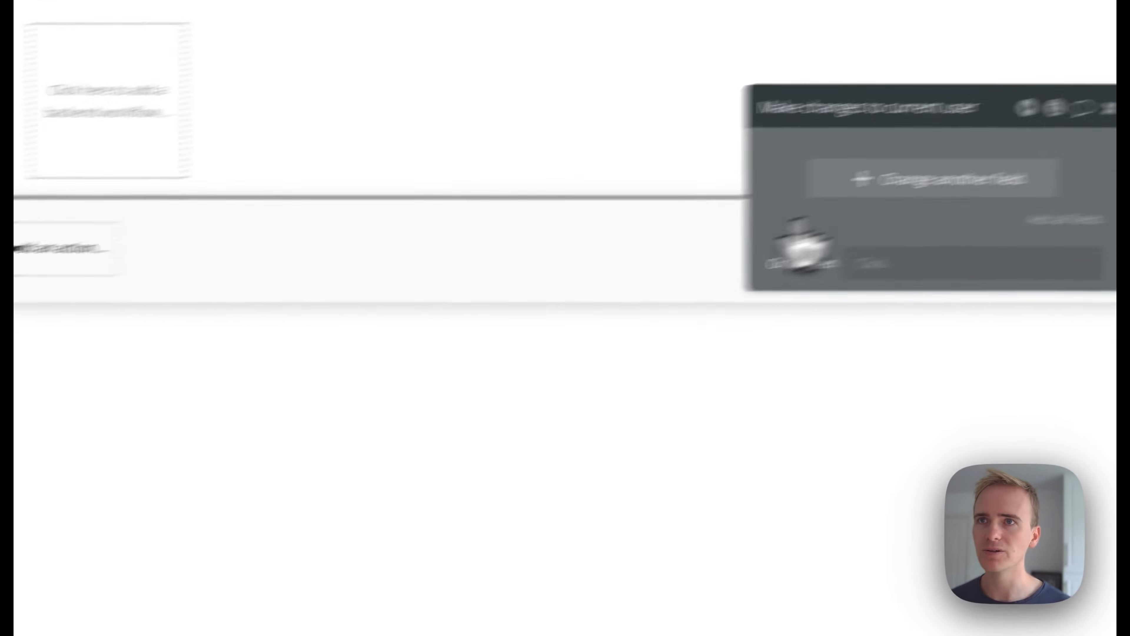
Step: Create a new User field named "Verification code" of type text as the field the action changes
left_click(880, 188)
left_click(636, 207)
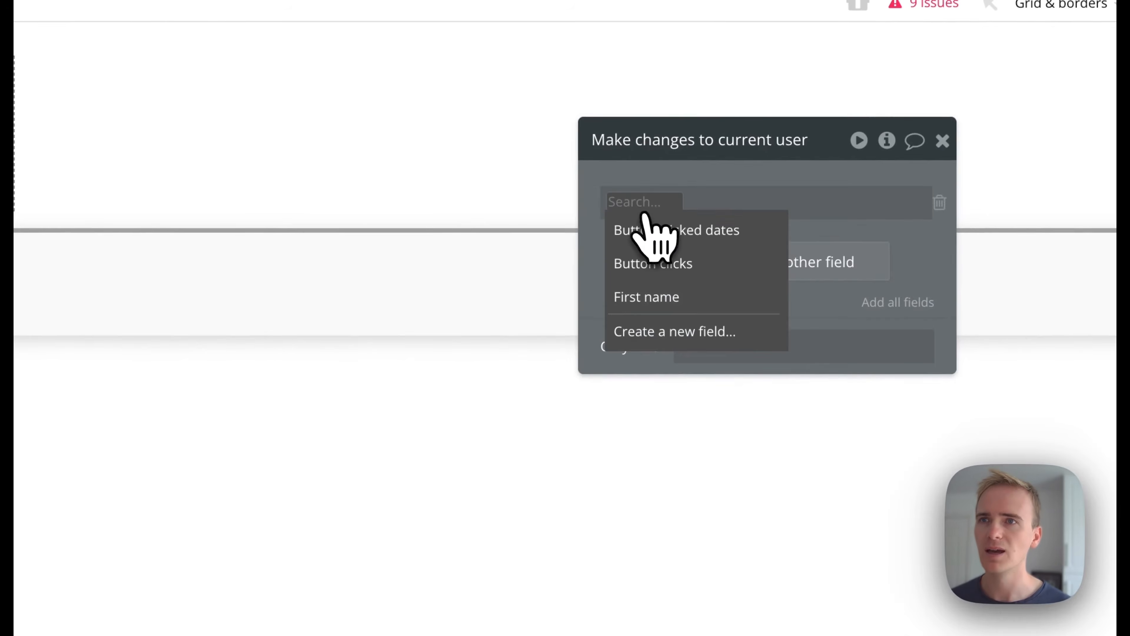
left_click(659, 331)
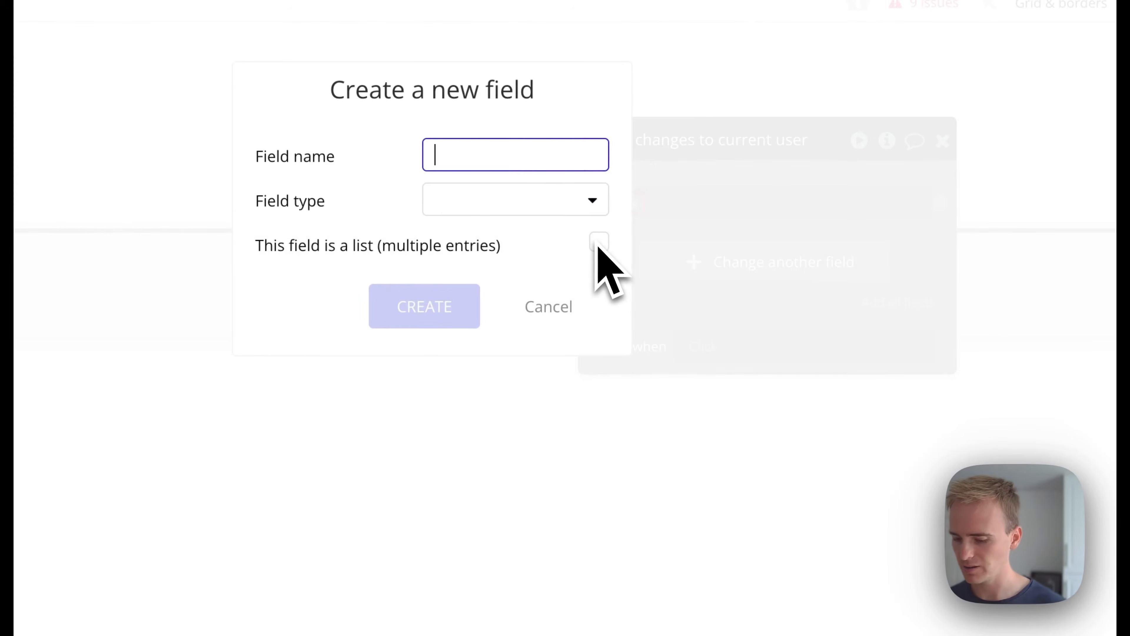
type("Verification")
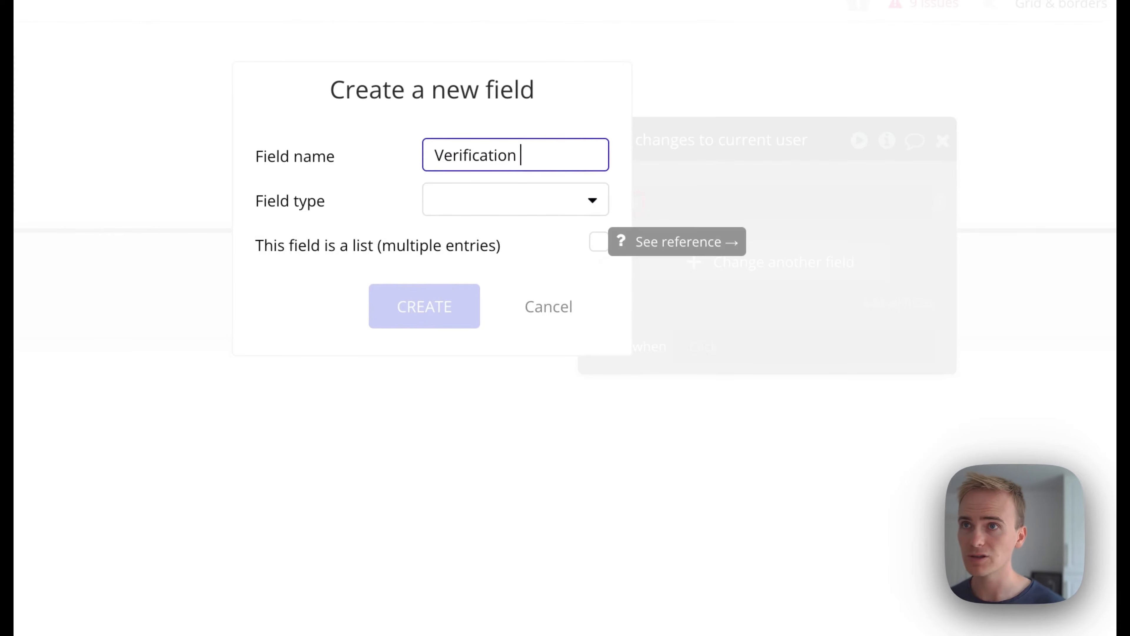
type(" code")
left_click(541, 205)
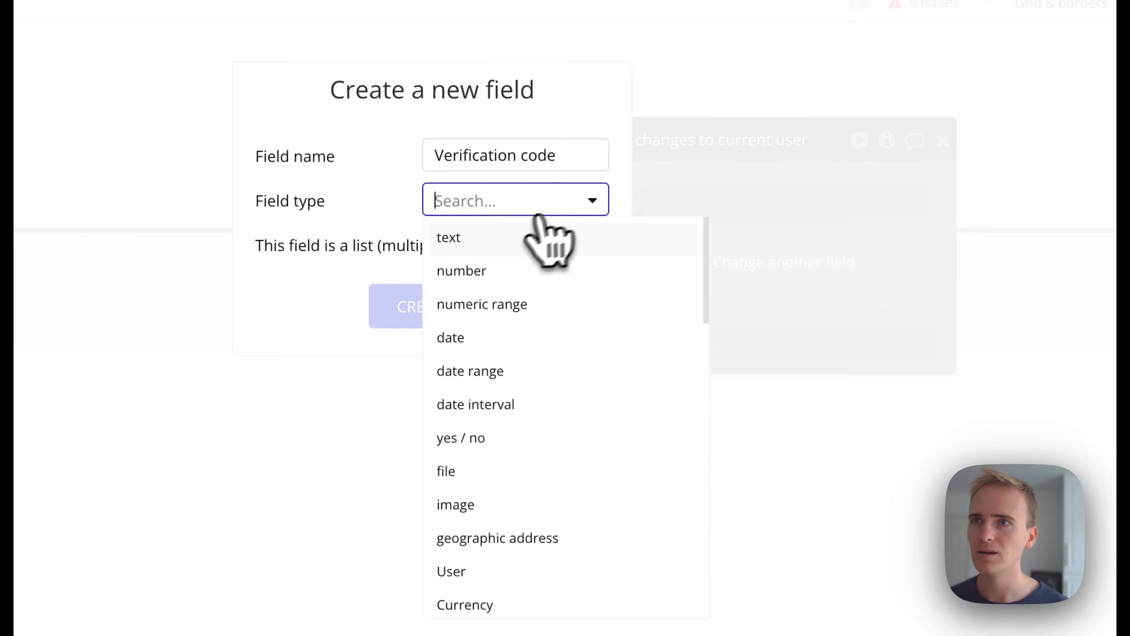
left_click(490, 234)
left_click(459, 308)
Step: Set the Verification code field to a Calculate formula of type "Generate random string"
left_click(743, 204)
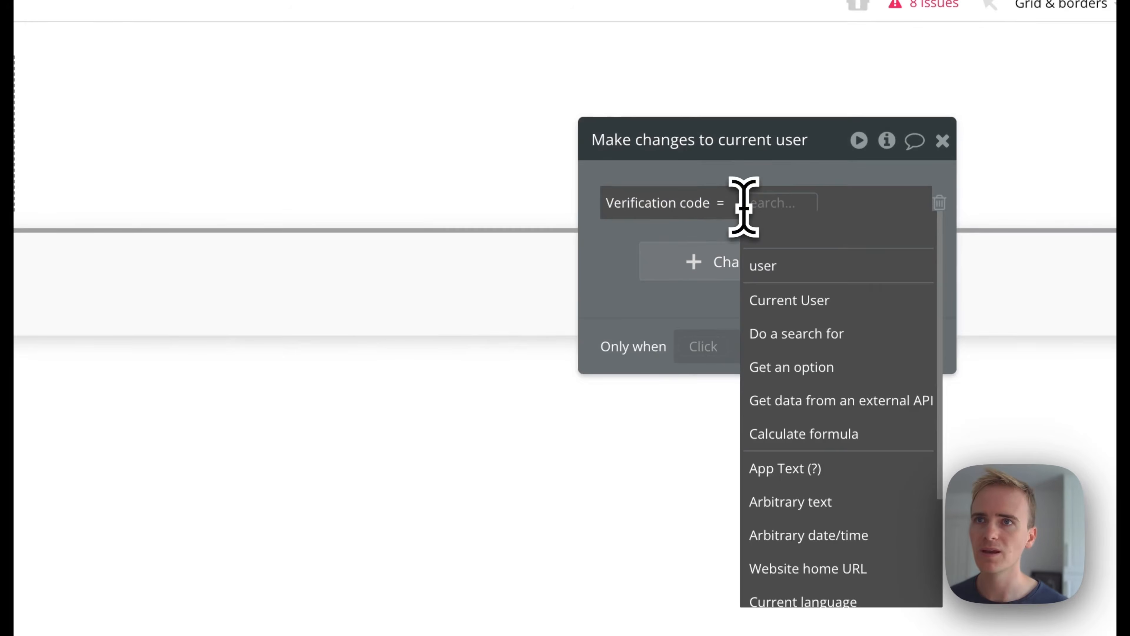
type("ca")
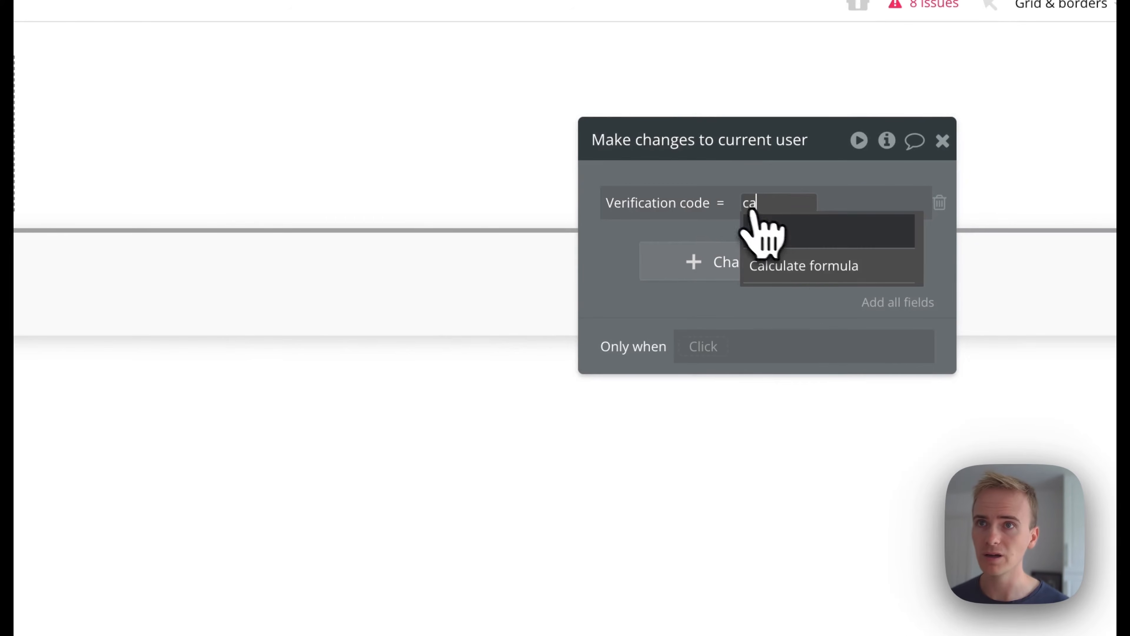
left_click(825, 266)
left_click(472, 196)
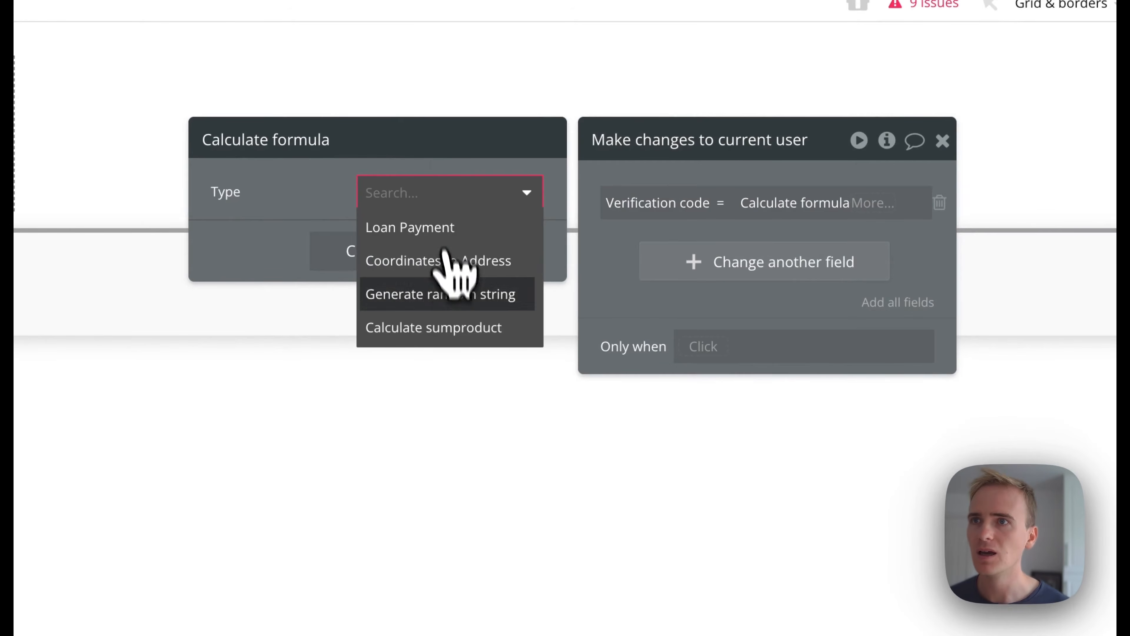
left_click(445, 294)
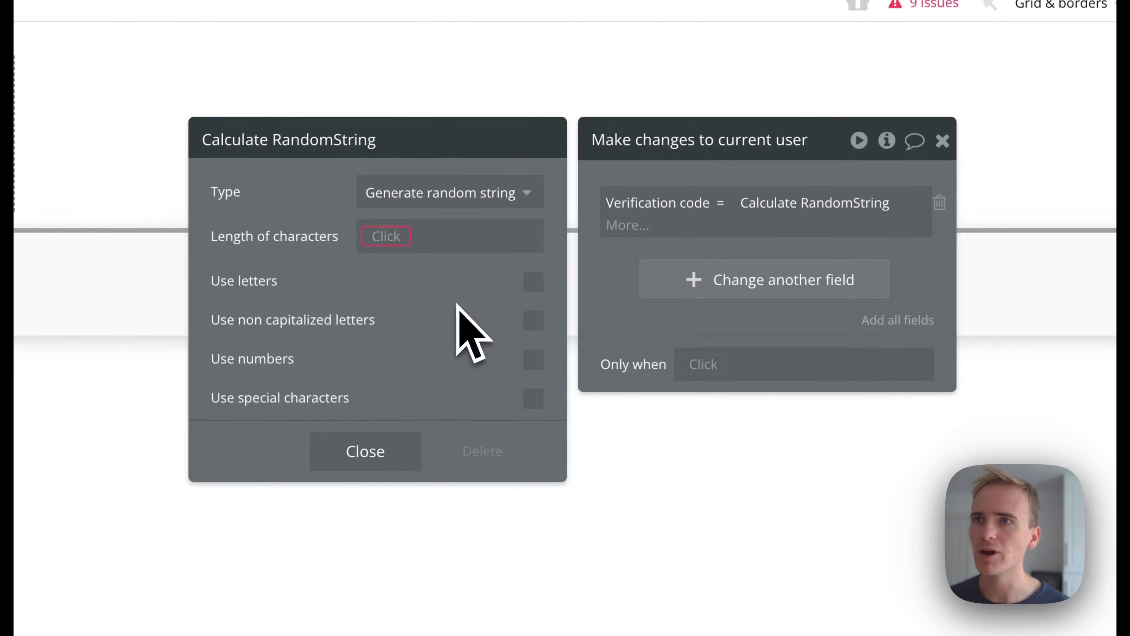
Step: Set the random string's length to 6 characters, enable only numbers, and close the formula settings
left_click(399, 238)
type("6")
left_click(336, 232)
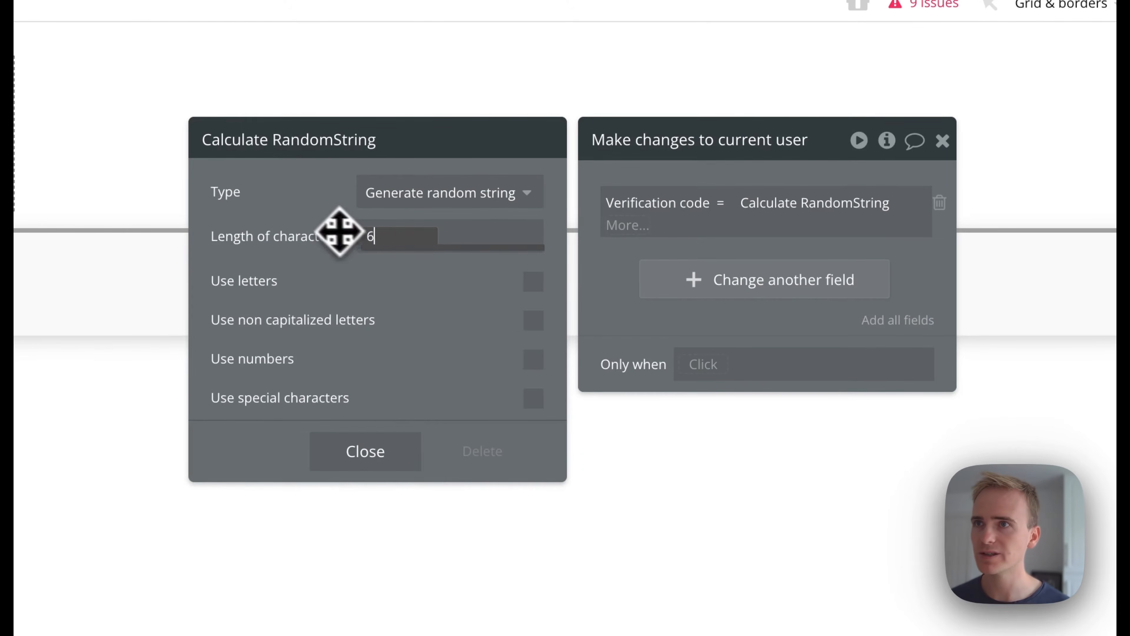
left_click(533, 358)
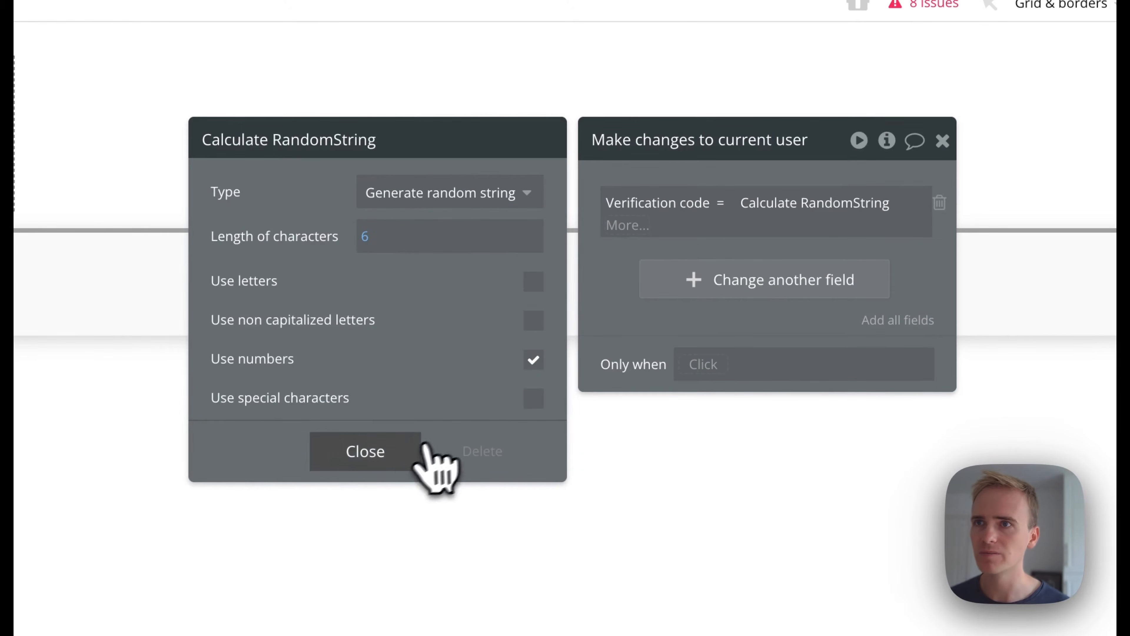
left_click(416, 450)
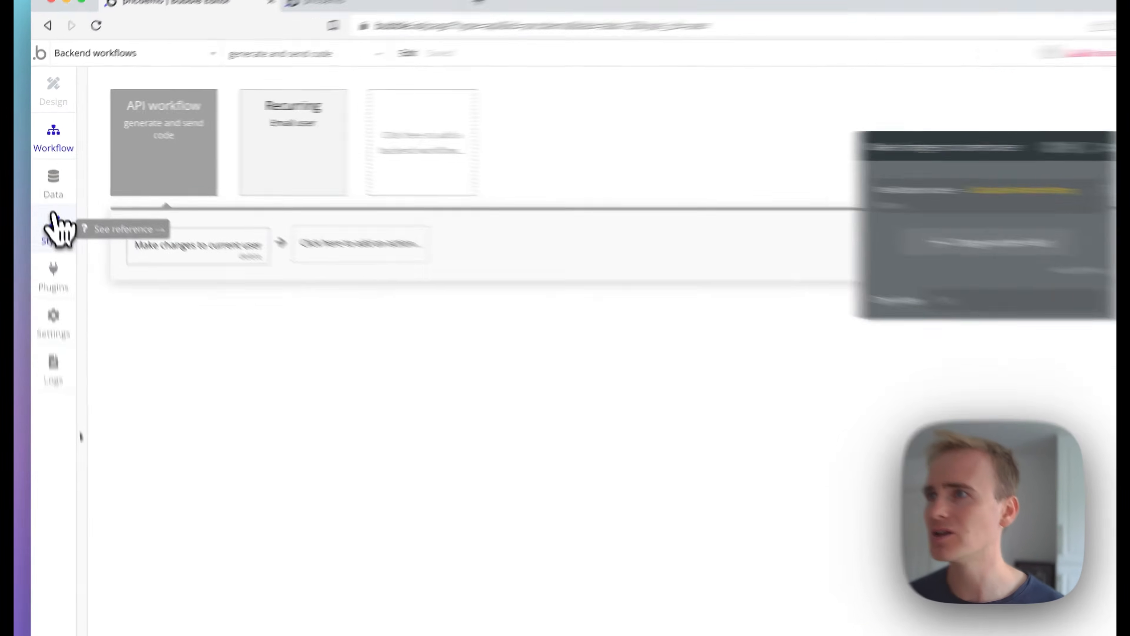
Step: Open the app data's privacy rules to examine the rules for the User type
left_click(48, 168)
left_click(314, 126)
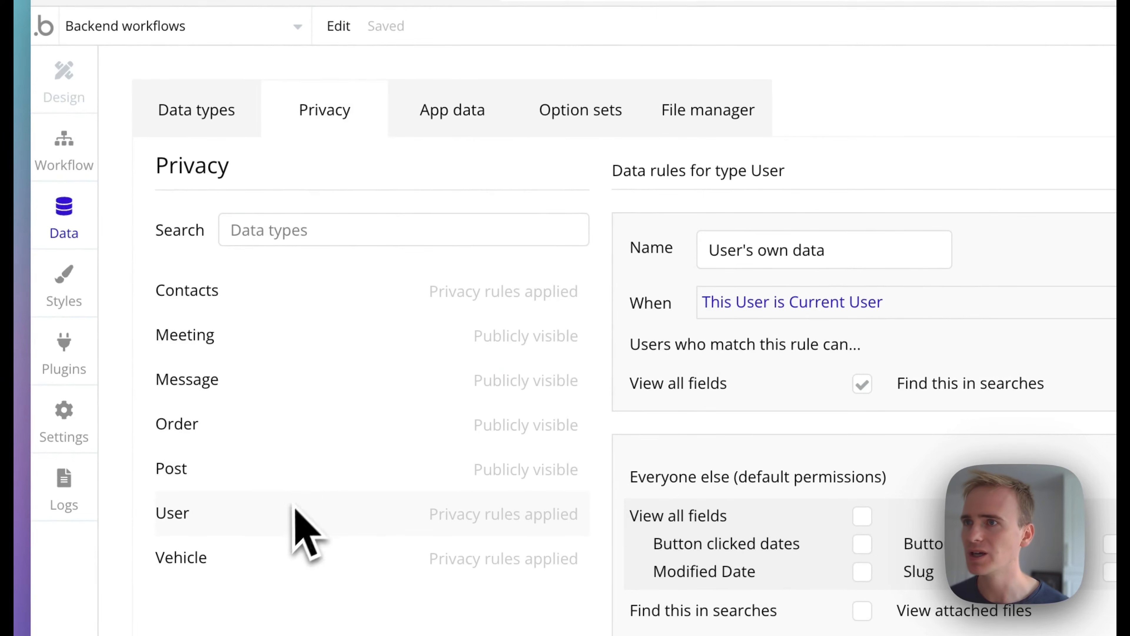
Step: Disable View all fields in the "User's own data" rule, allow every field except email and Verification code, and return to the backend workflow
left_click(862, 384)
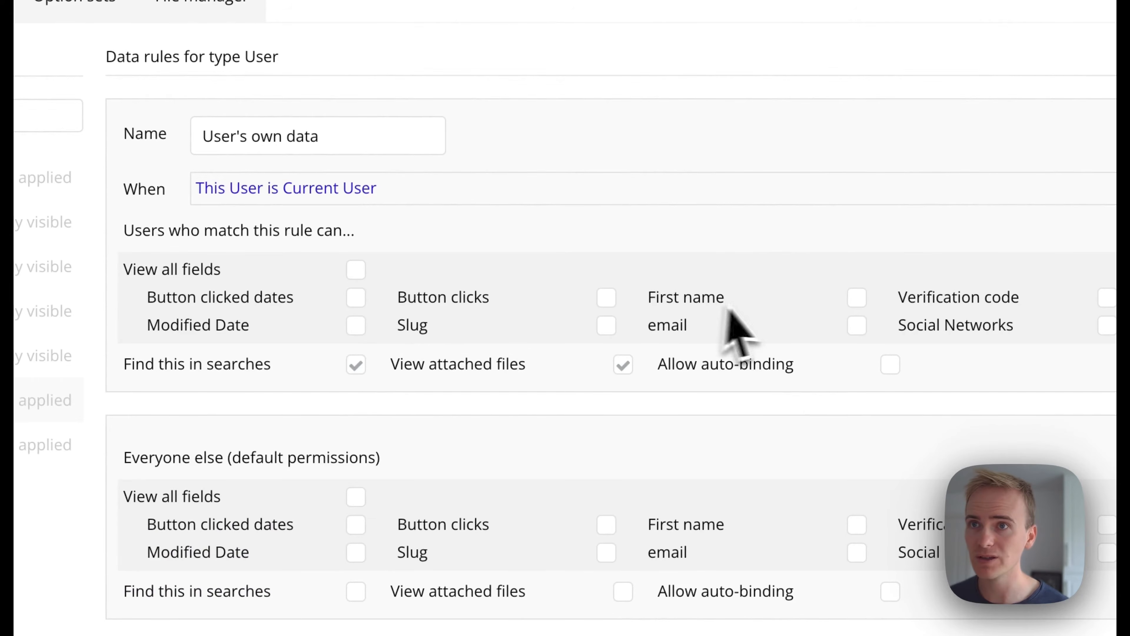
left_click(857, 297)
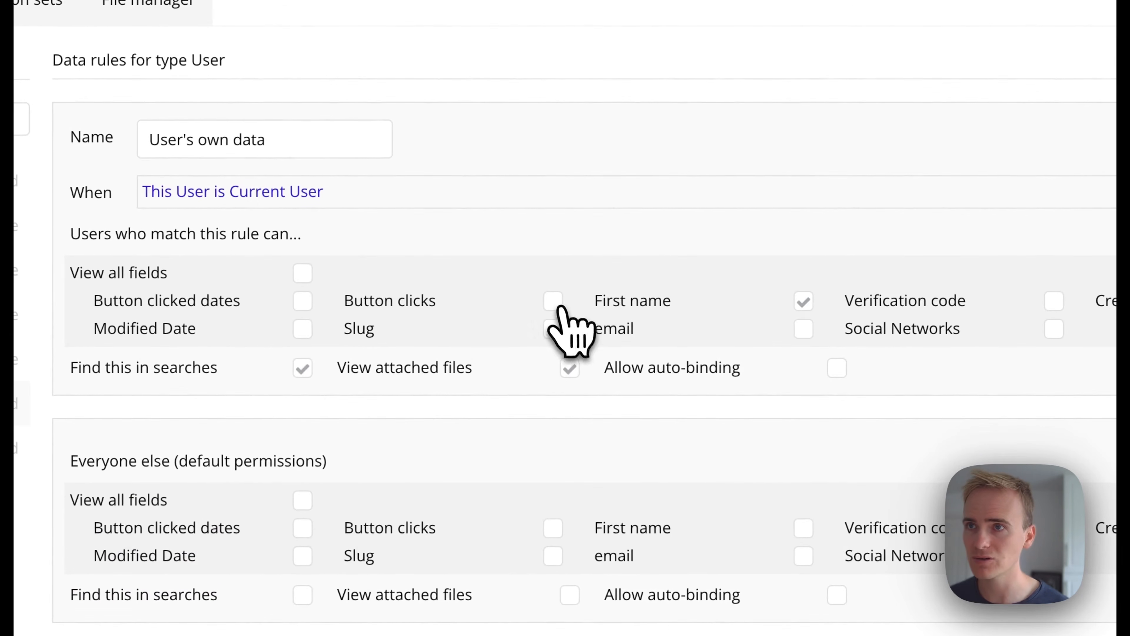
left_click(553, 301)
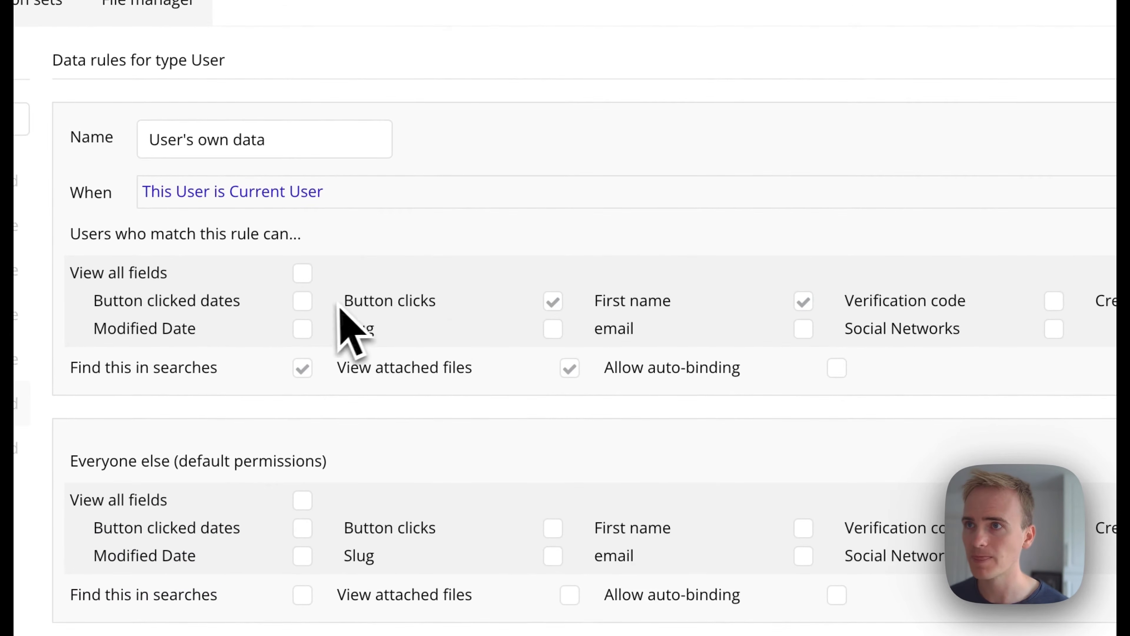
left_click(302, 302)
left_click(303, 329)
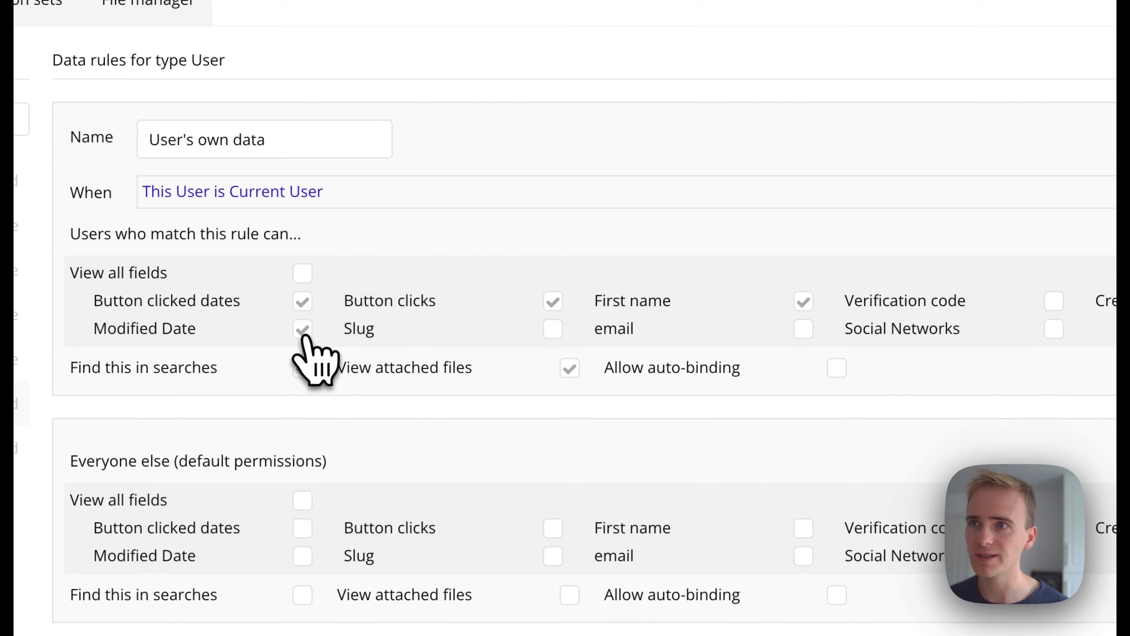
left_click(570, 367)
left_click(553, 330)
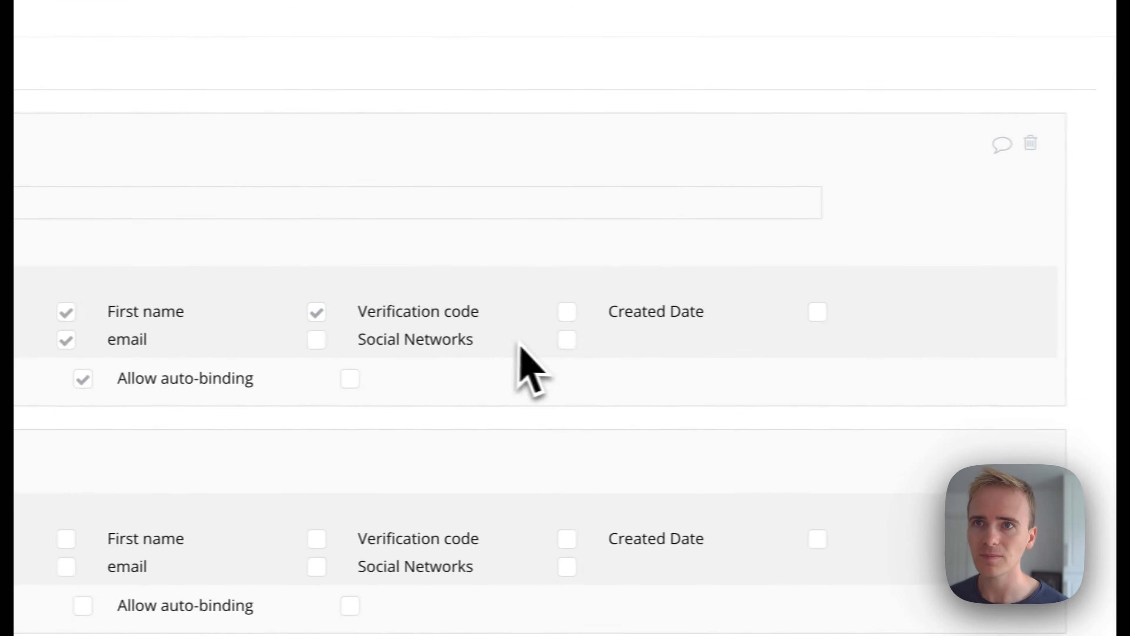
left_click(1054, 329)
left_click(799, 311)
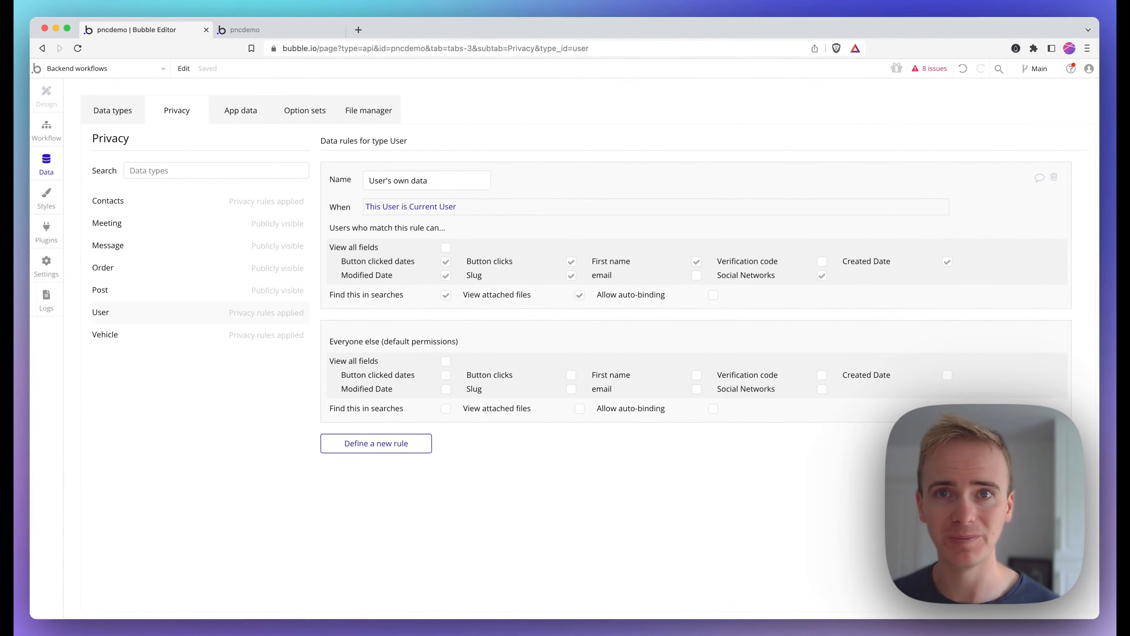
left_click(46, 127)
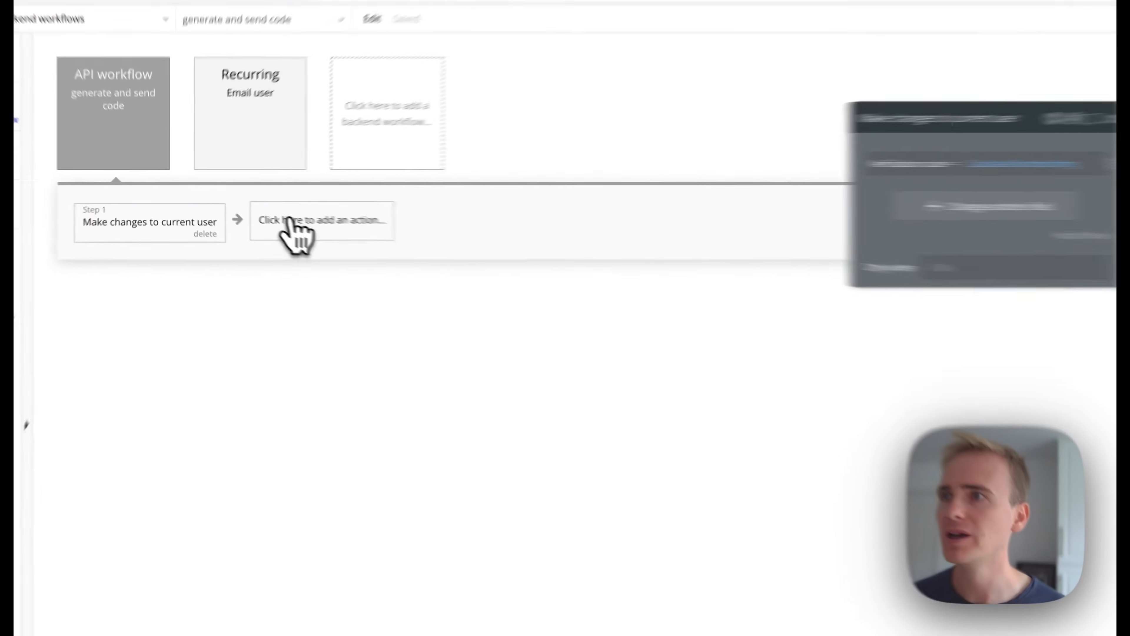
left_click(243, 209)
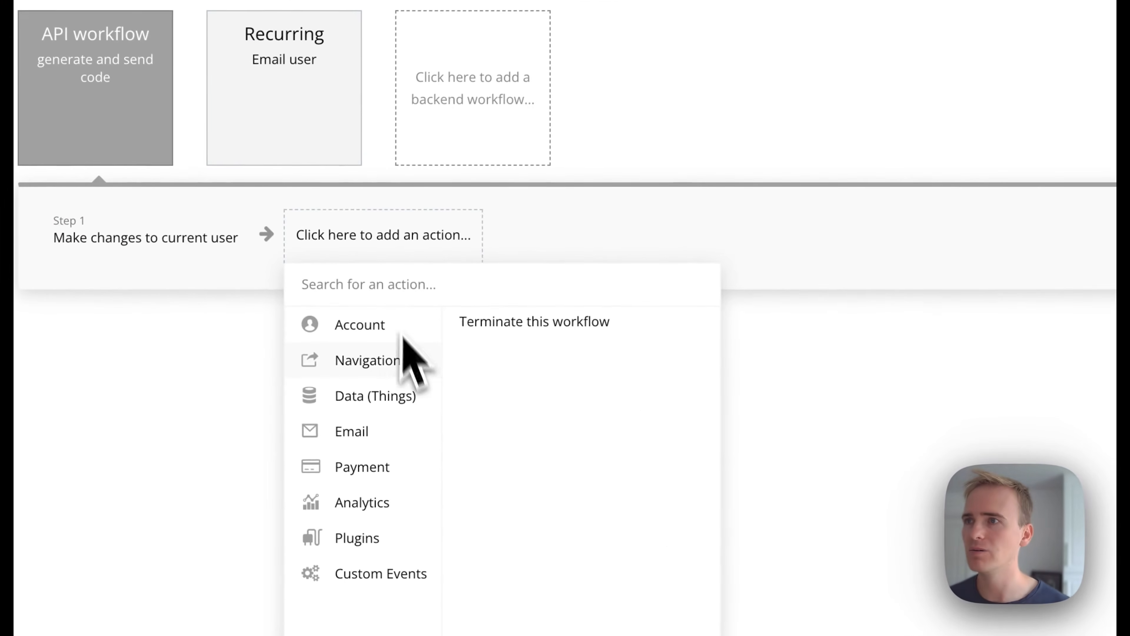
type("send")
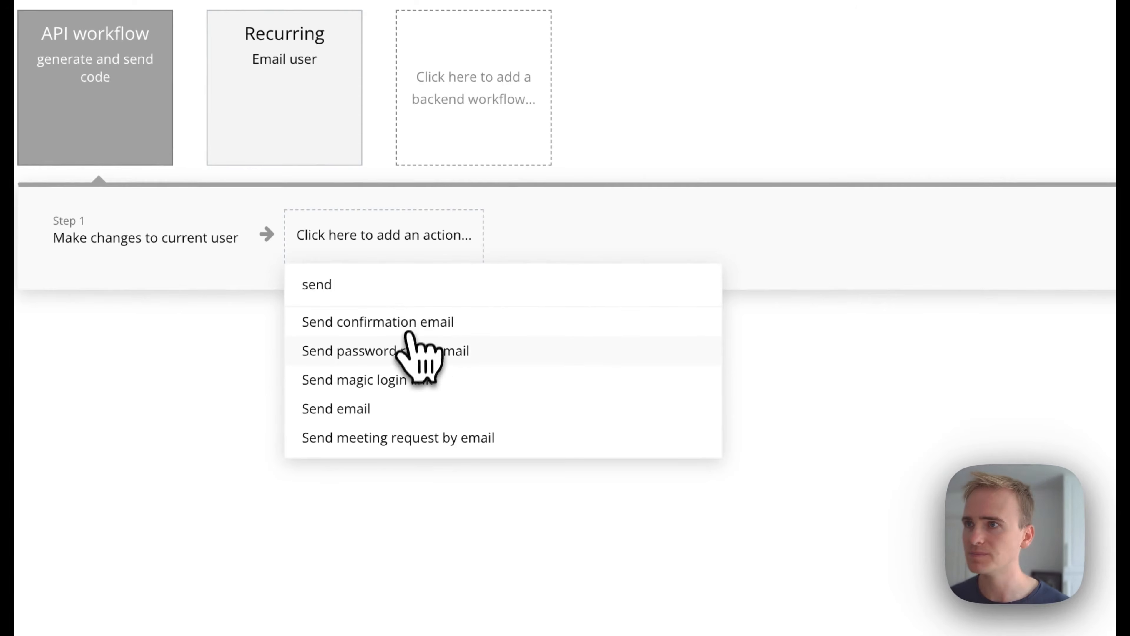
left_click(422, 323)
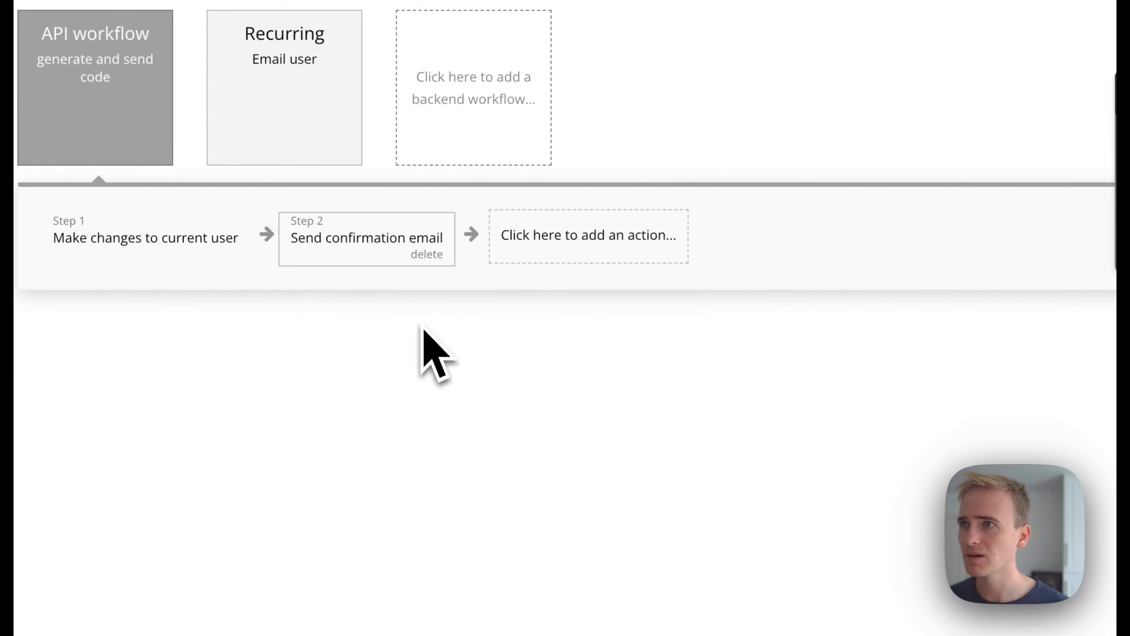
left_click(425, 255)
Step: Add a Send email action as step 2 of the "generate and send code" API workflow
left_click(409, 248)
type("s")
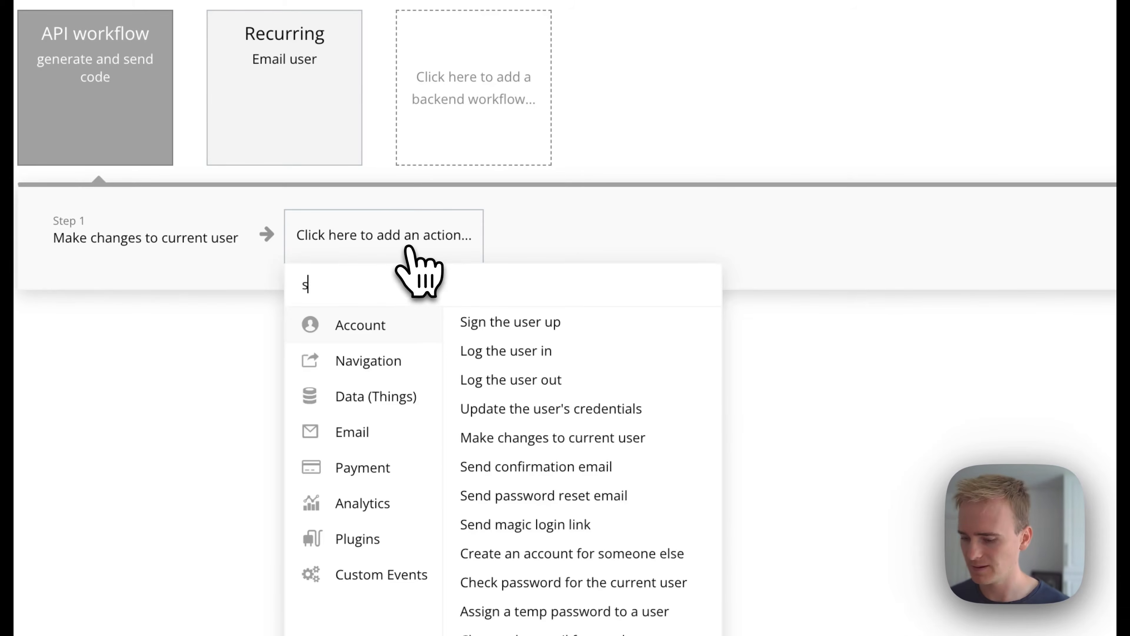
type("end")
left_click(409, 407)
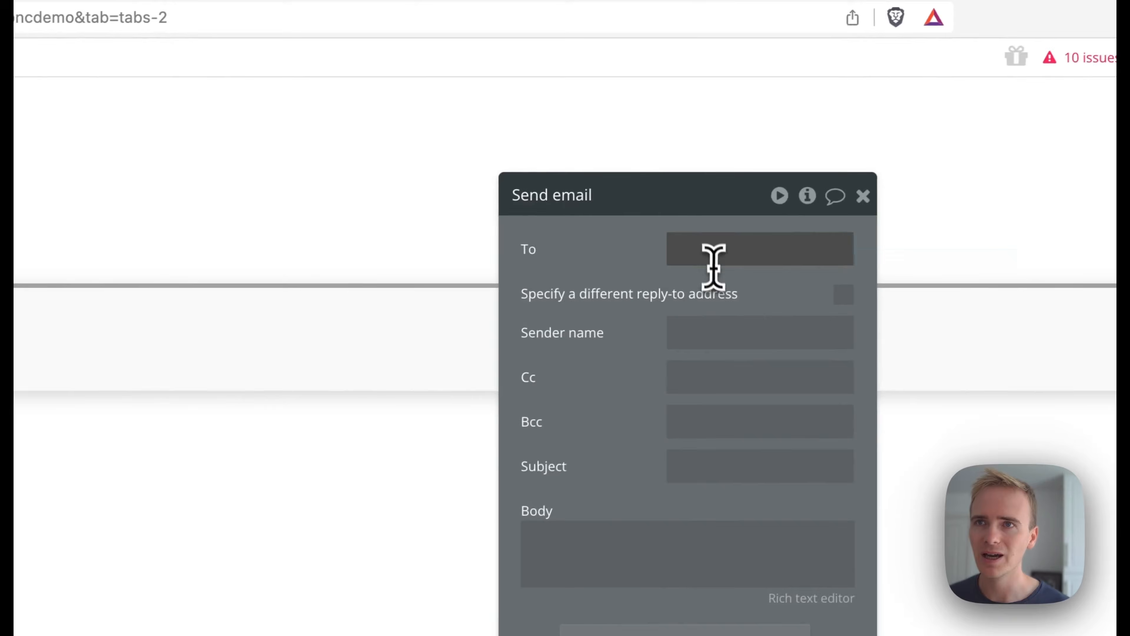
Step: Set the Send email action's recipient to the user parameter's email as dynamic data
left_click(713, 258)
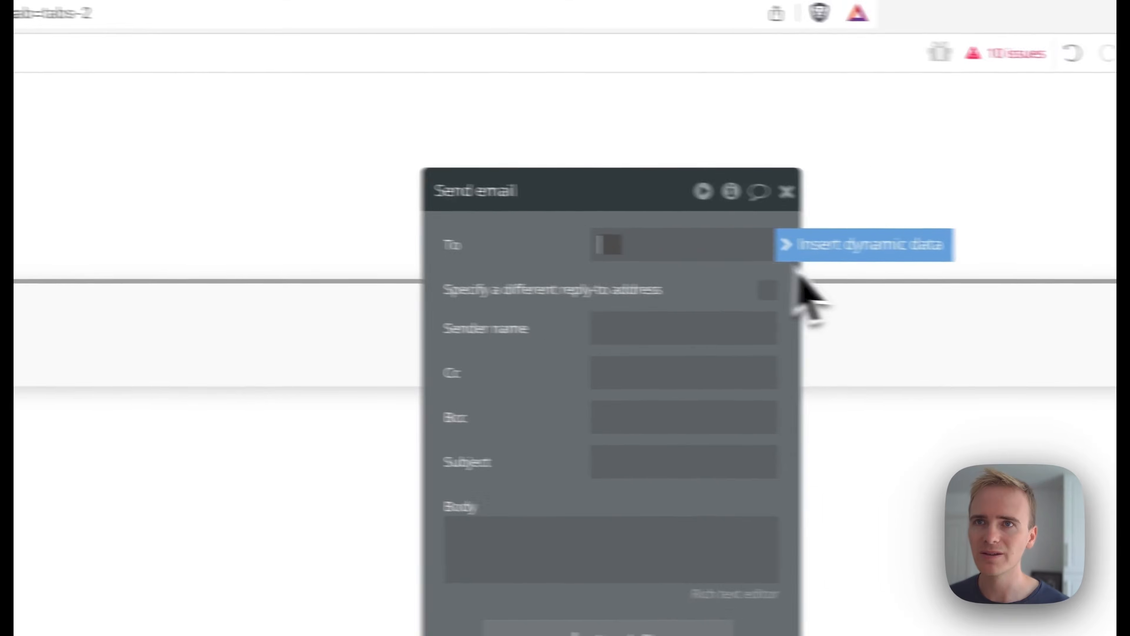
left_click(828, 251)
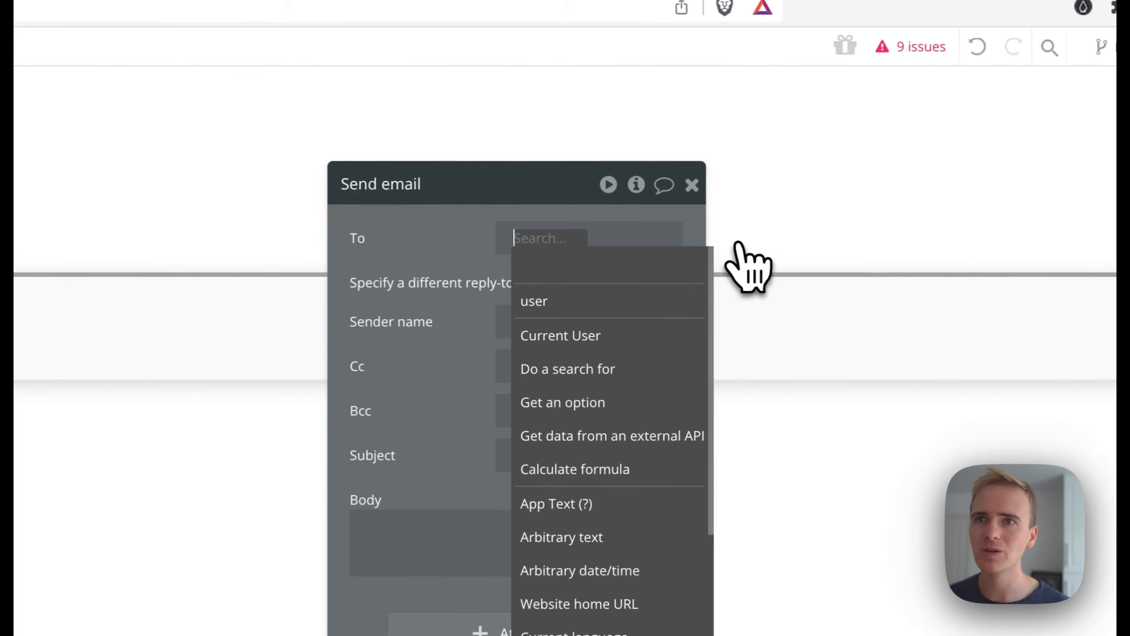
left_click(562, 311)
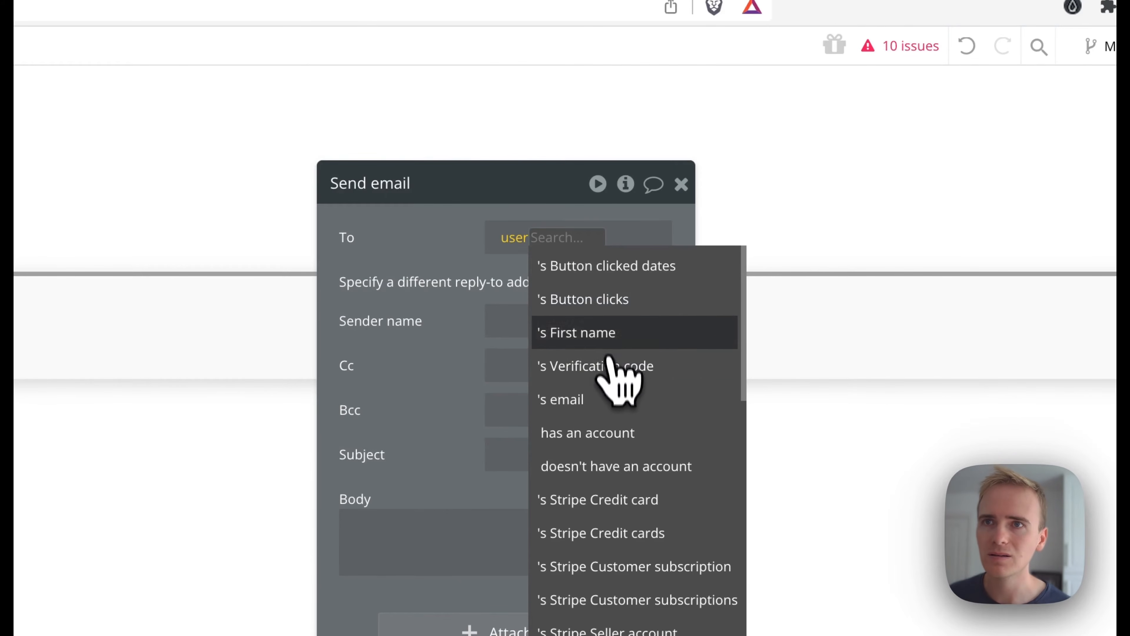
left_click(588, 400)
left_click(449, 249)
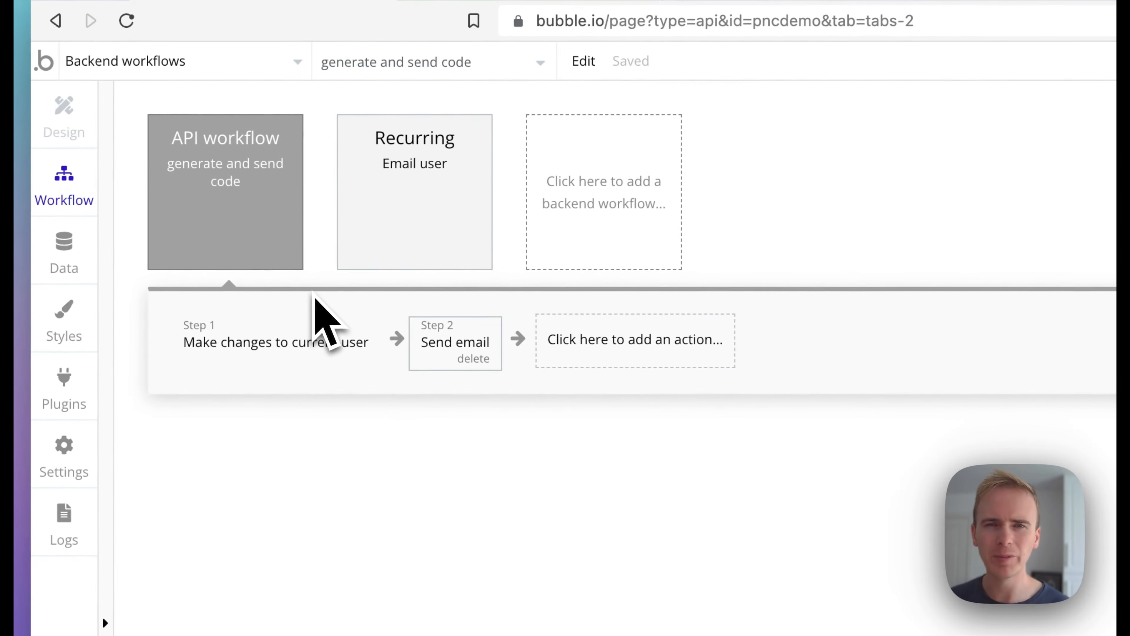
left_click(311, 347)
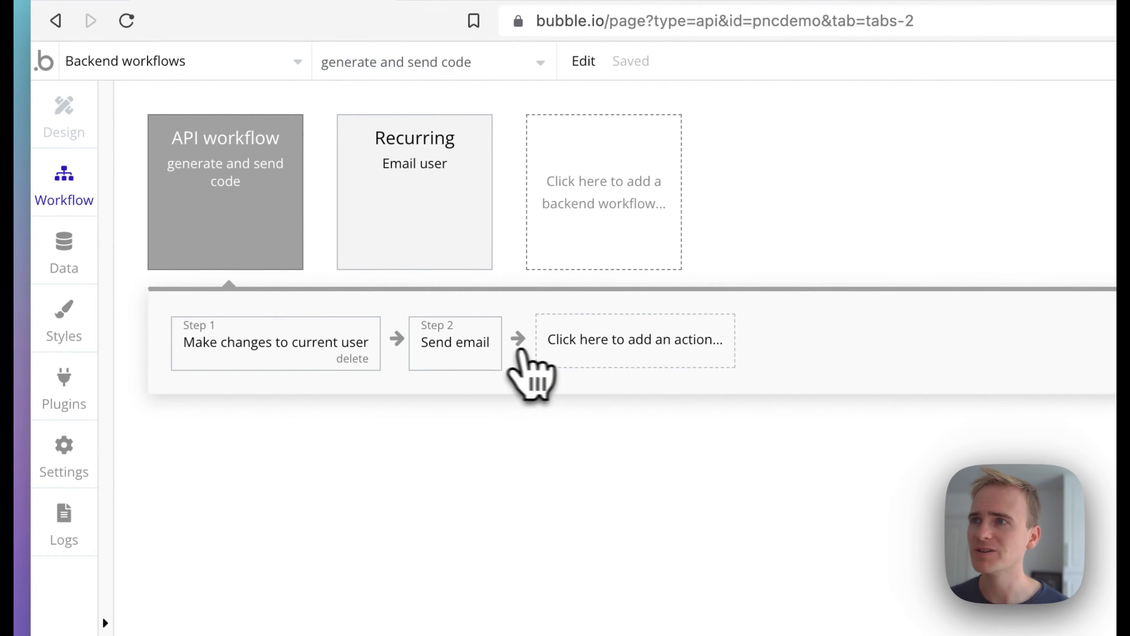
left_click(458, 349)
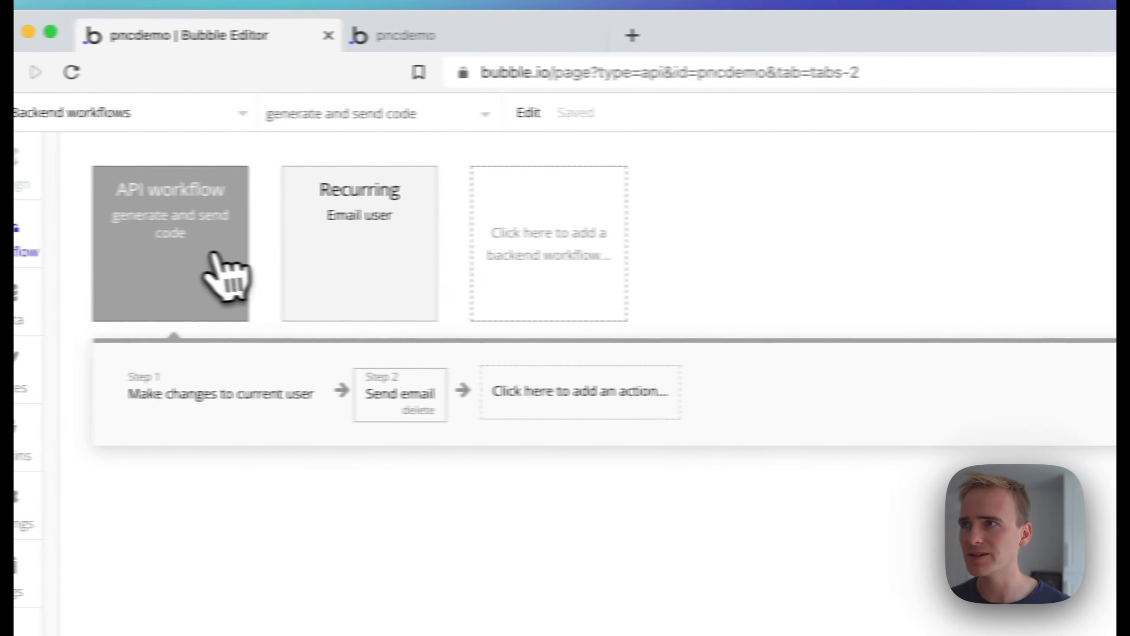
left_click(216, 253)
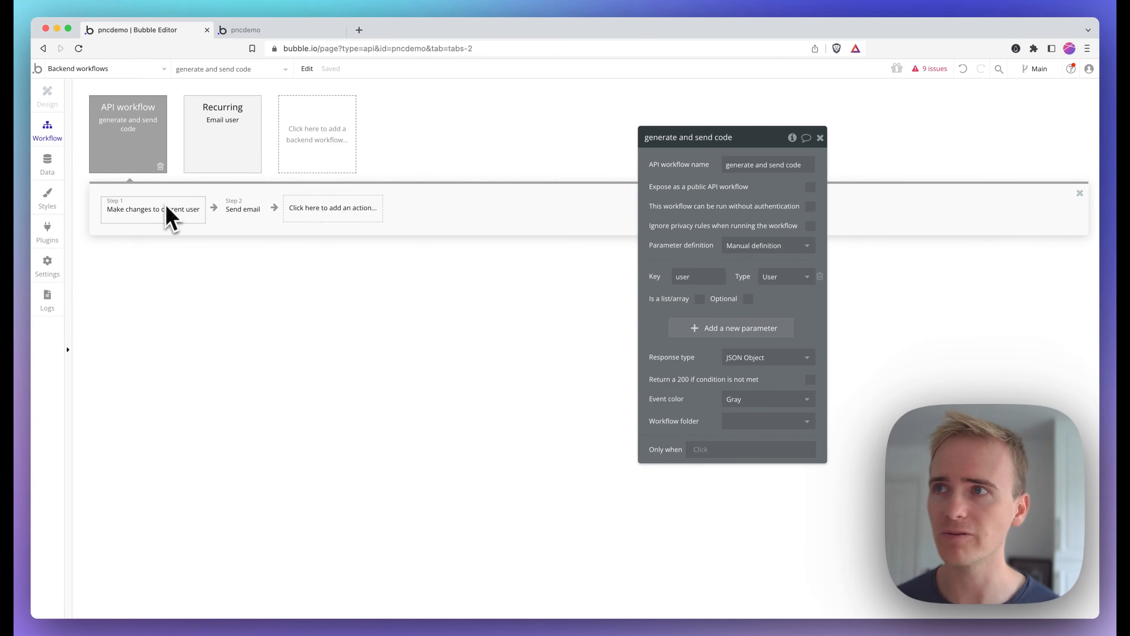
left_click(243, 208)
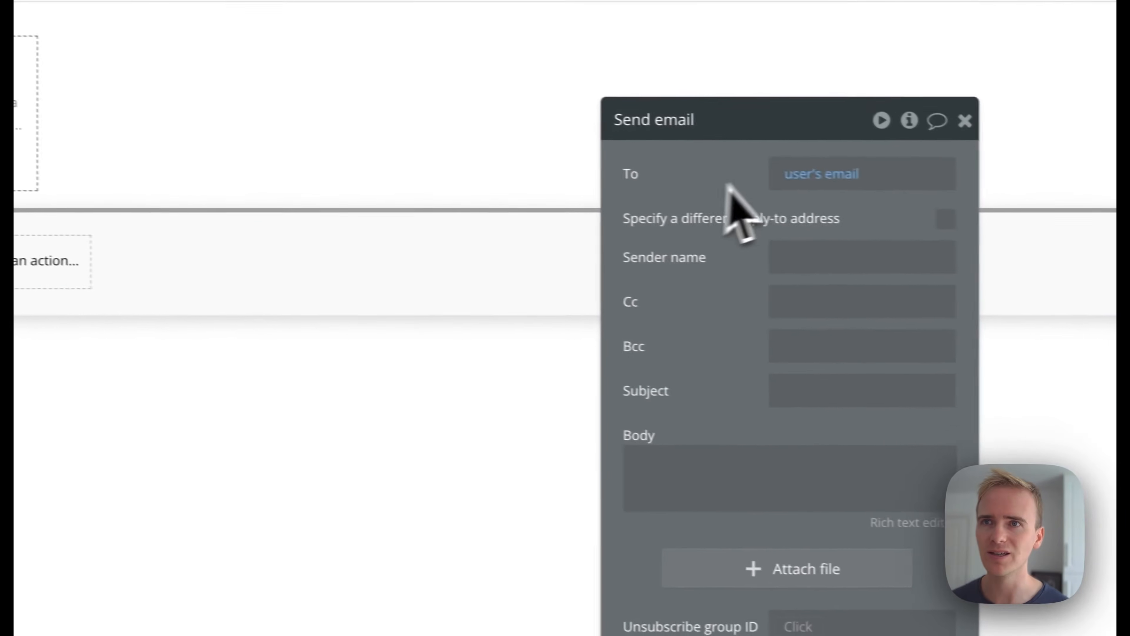
left_click(740, 173)
left_click(811, 269)
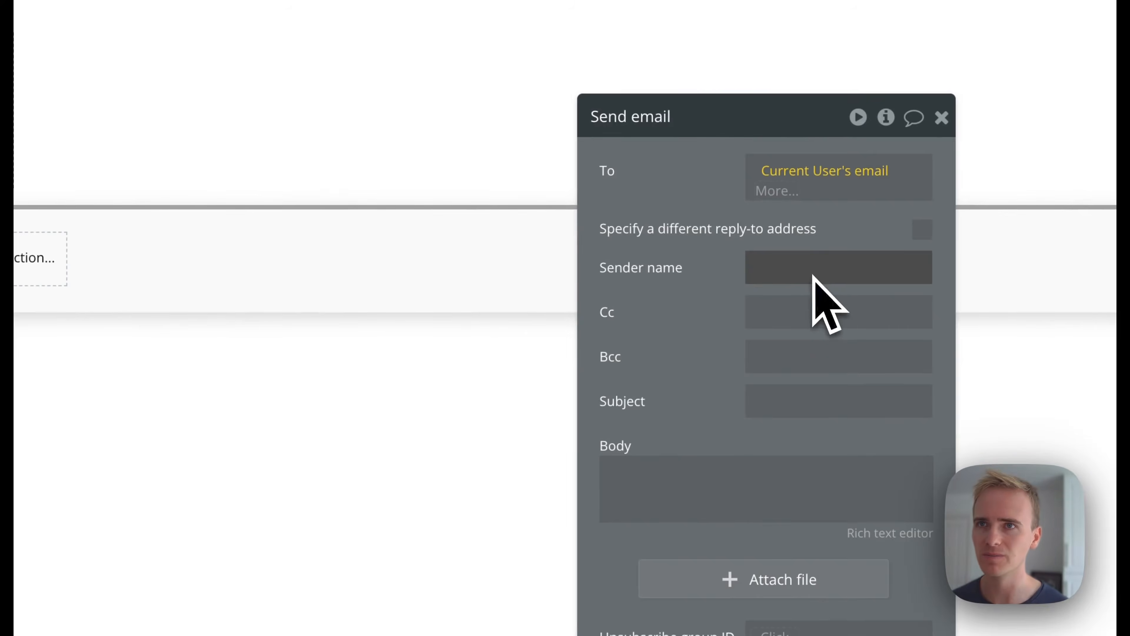
Step: Enter "Here is your code:" as the email's body text
left_click(752, 466)
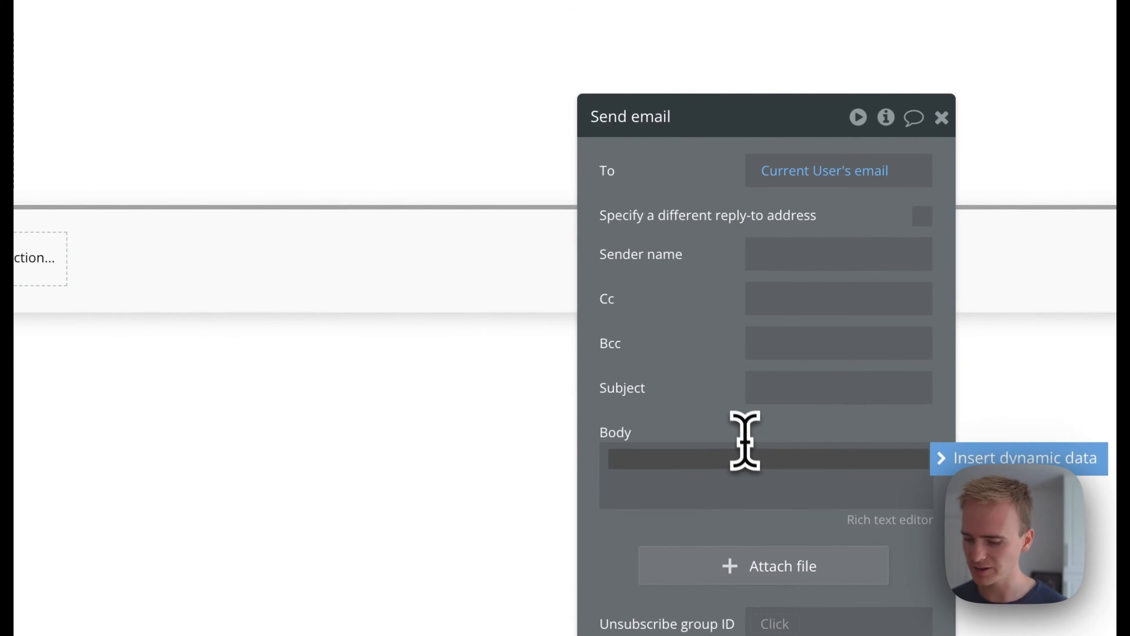
type("Here is yoru co")
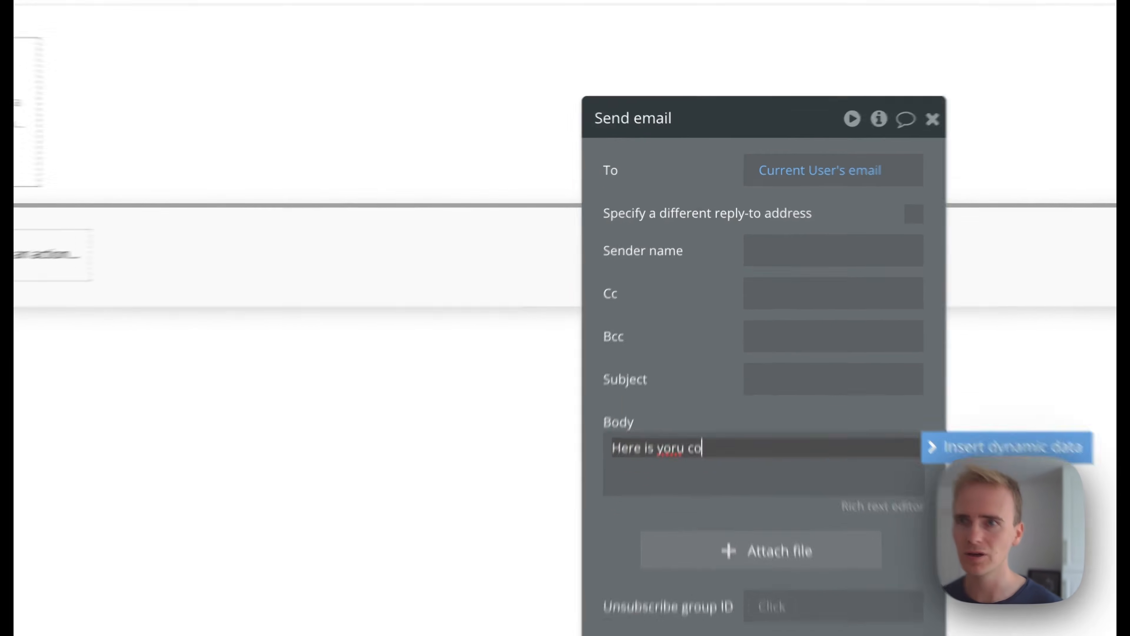
key("BackSpace")
key("BackSpace")
key("BackSpace")
key("BackSpace")
key("BackSpace")
type("ur code")
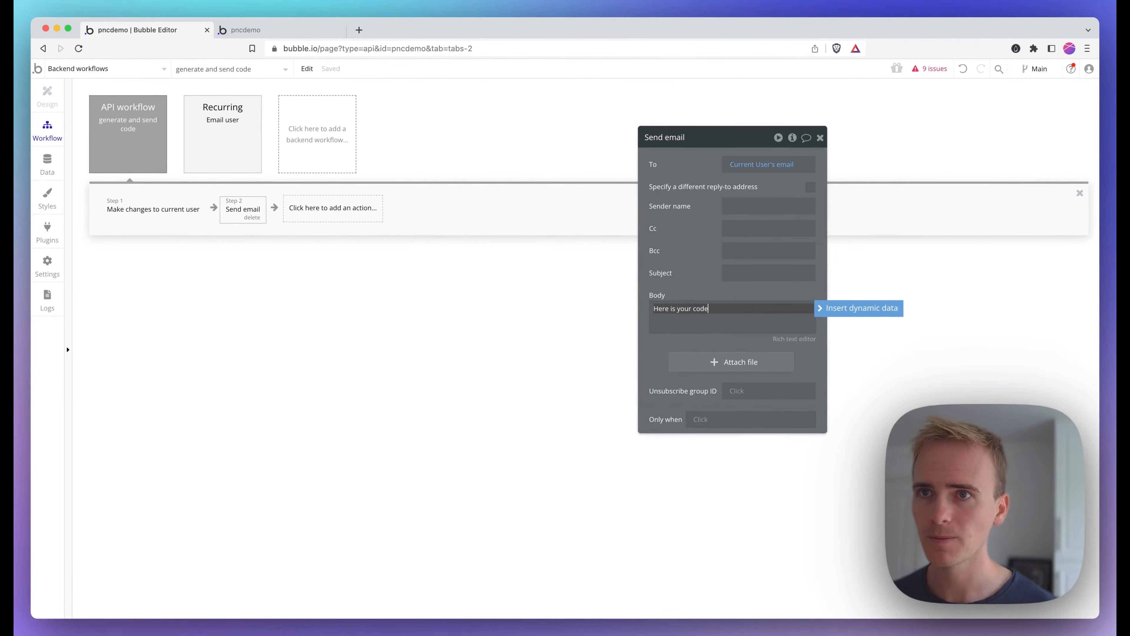
type(":")
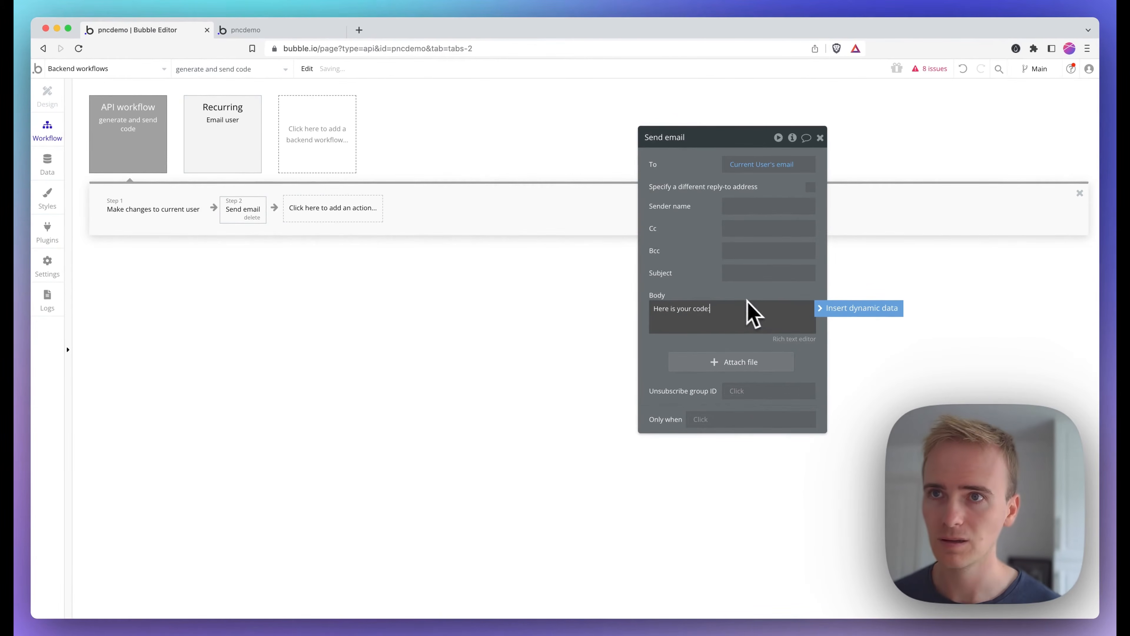
Step: Insert Current User's Verification code as dynamic data after the email's body text
left_click(826, 308)
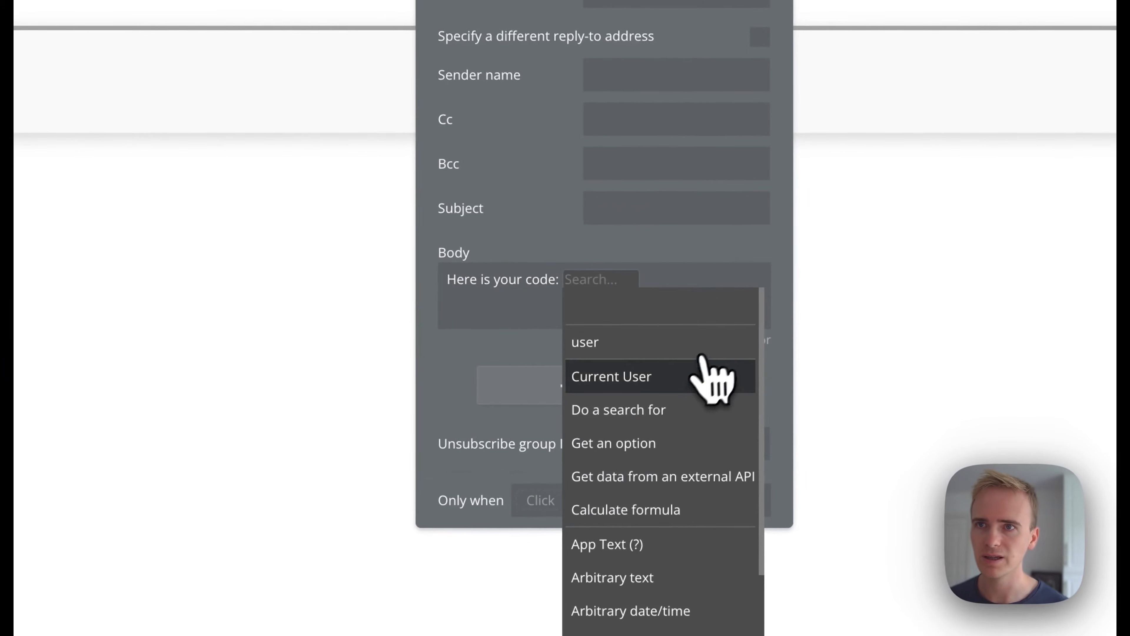
left_click(702, 359)
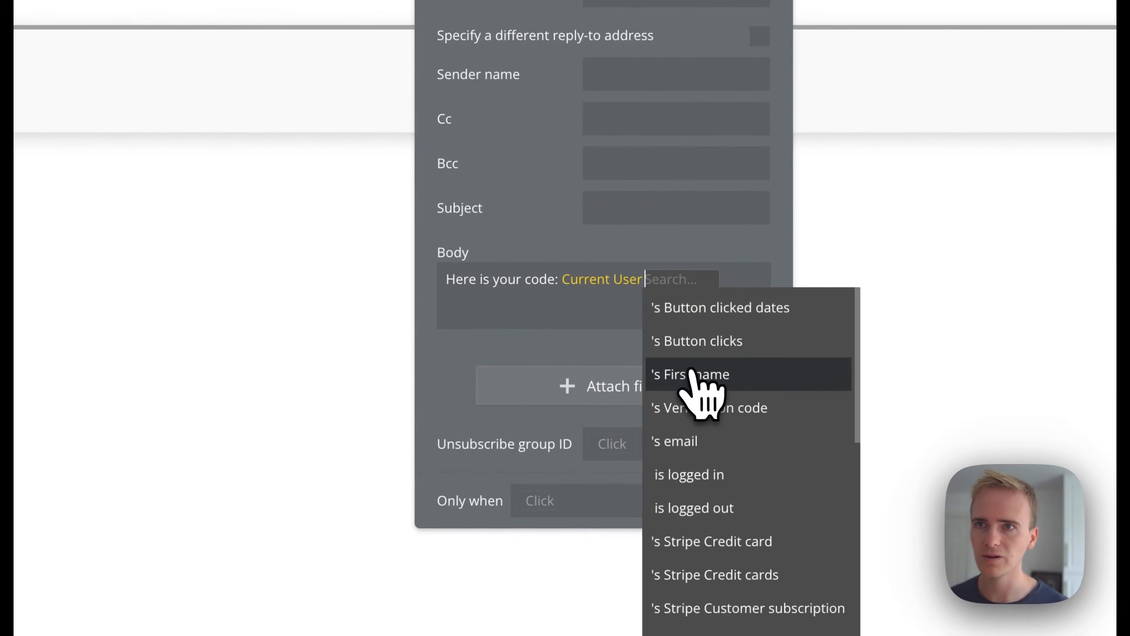
left_click(739, 407)
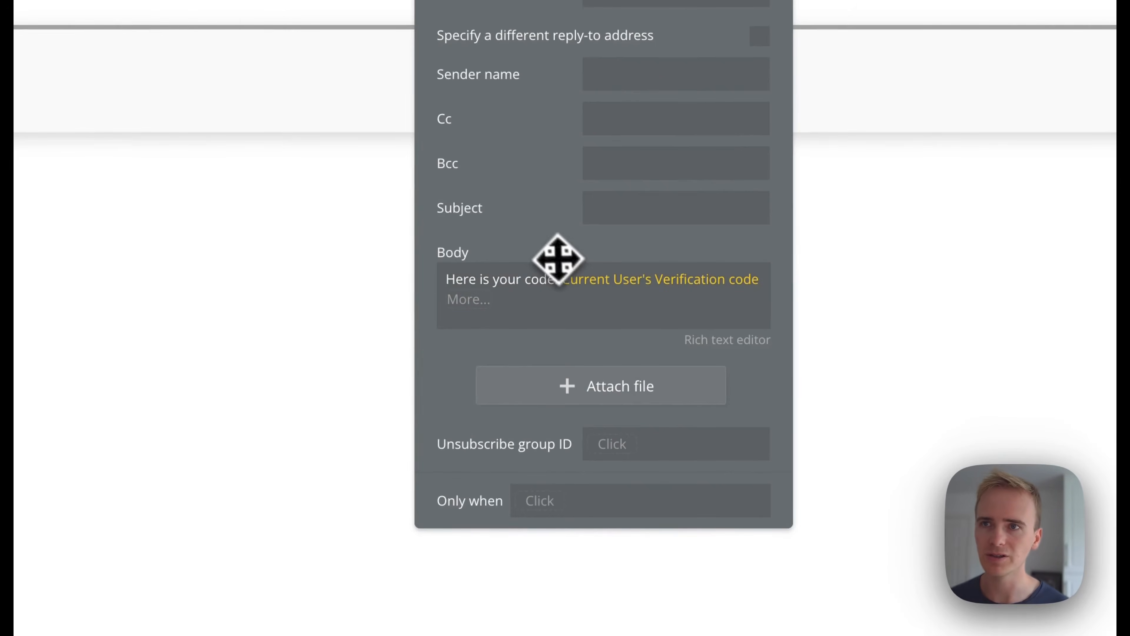
left_click(552, 252)
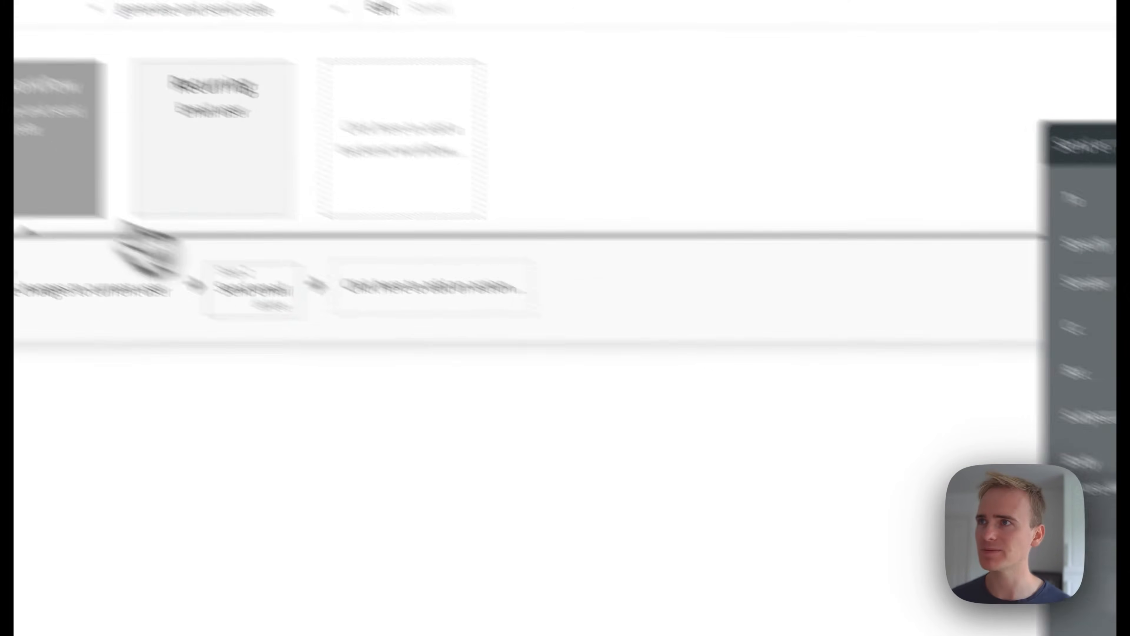
Step: Review the "generate and send code" workflow's settings, including its privacy rules option, and its two actions
left_click(180, 263)
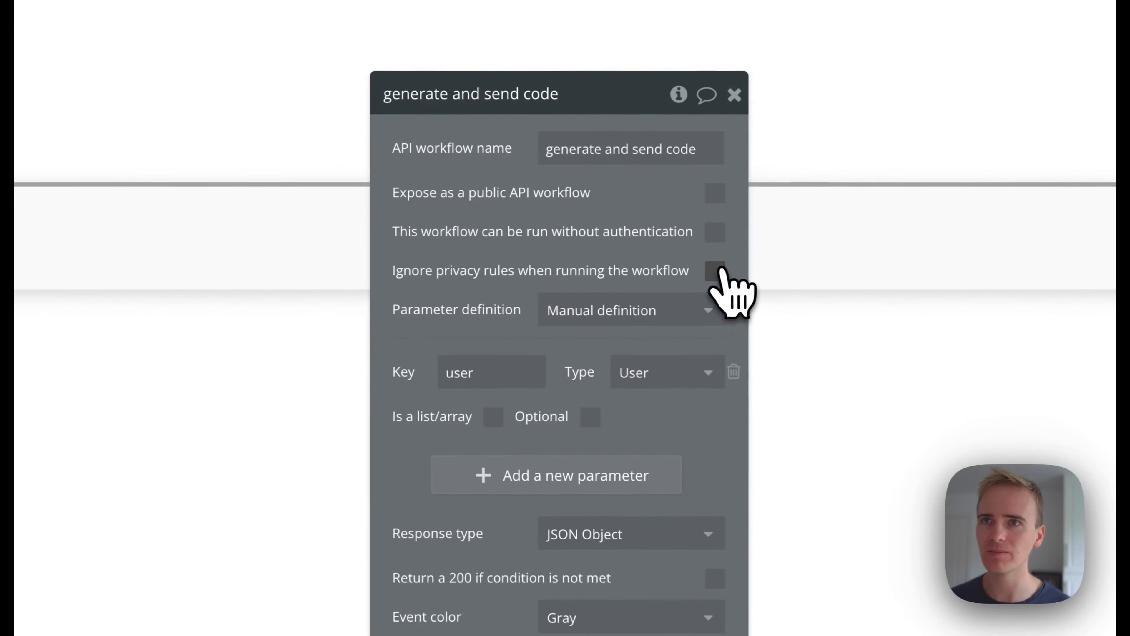
left_click(962, 307)
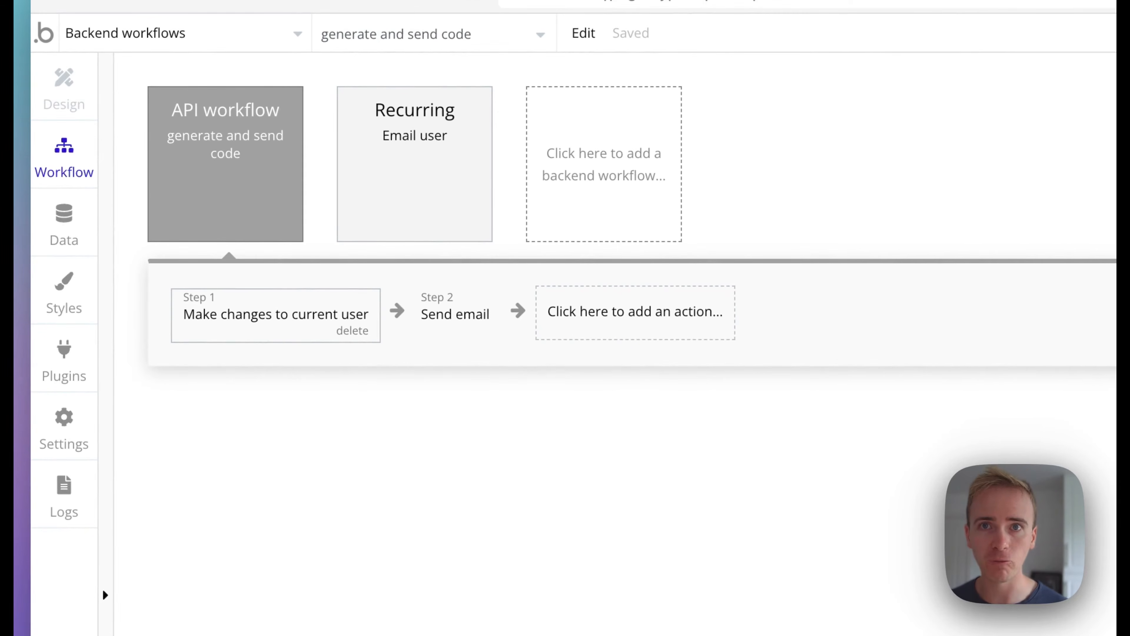
left_click(451, 331)
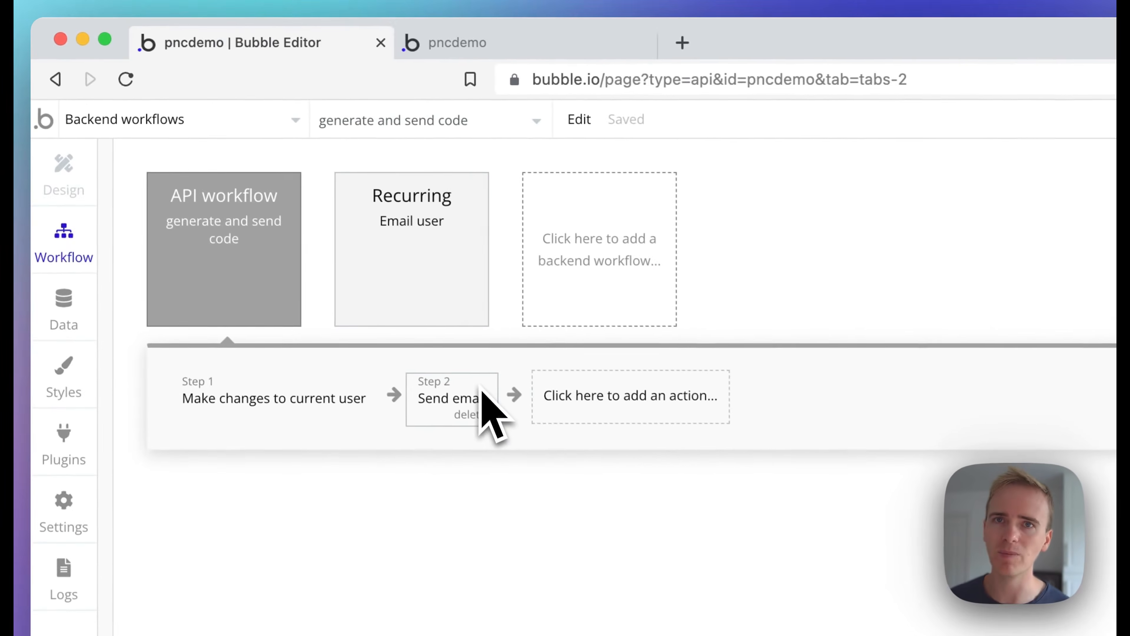
Step: On the verification_code page, add a Schedule API Workflow action to the Send button's workflow that runs "generate and send code"
left_click(178, 134)
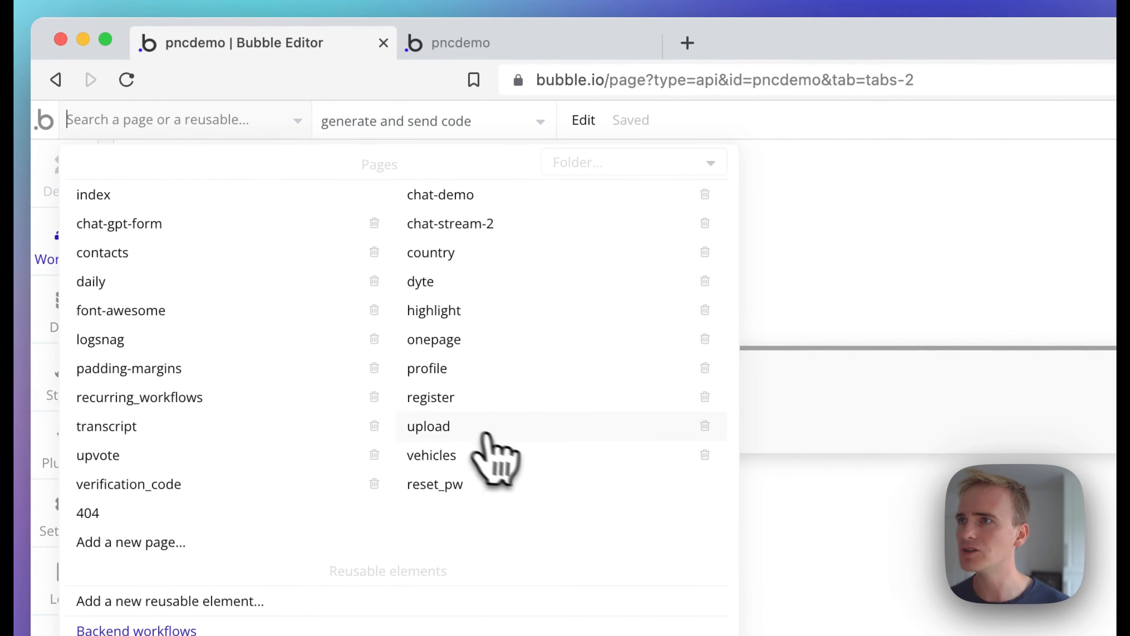
left_click(248, 484)
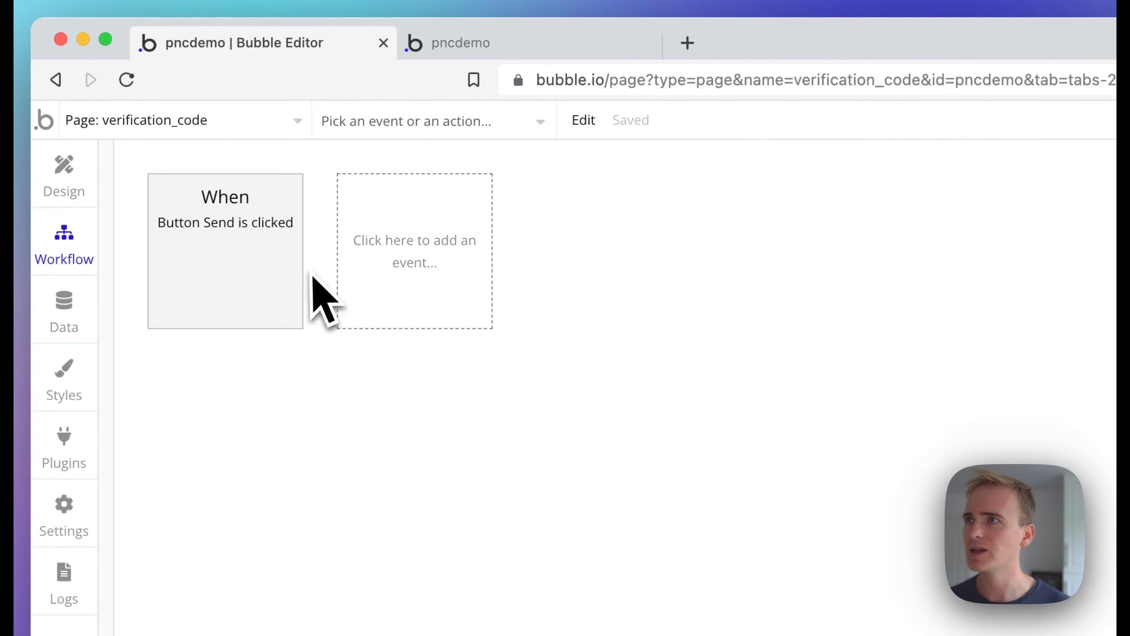
left_click(282, 298)
left_click(307, 399)
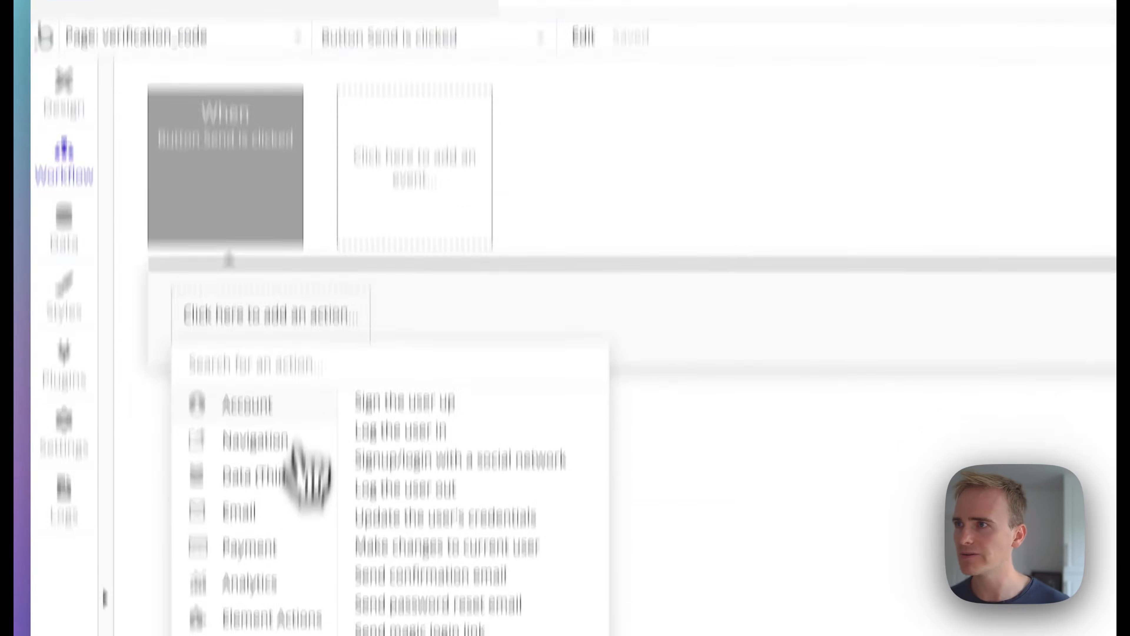
left_click(443, 280)
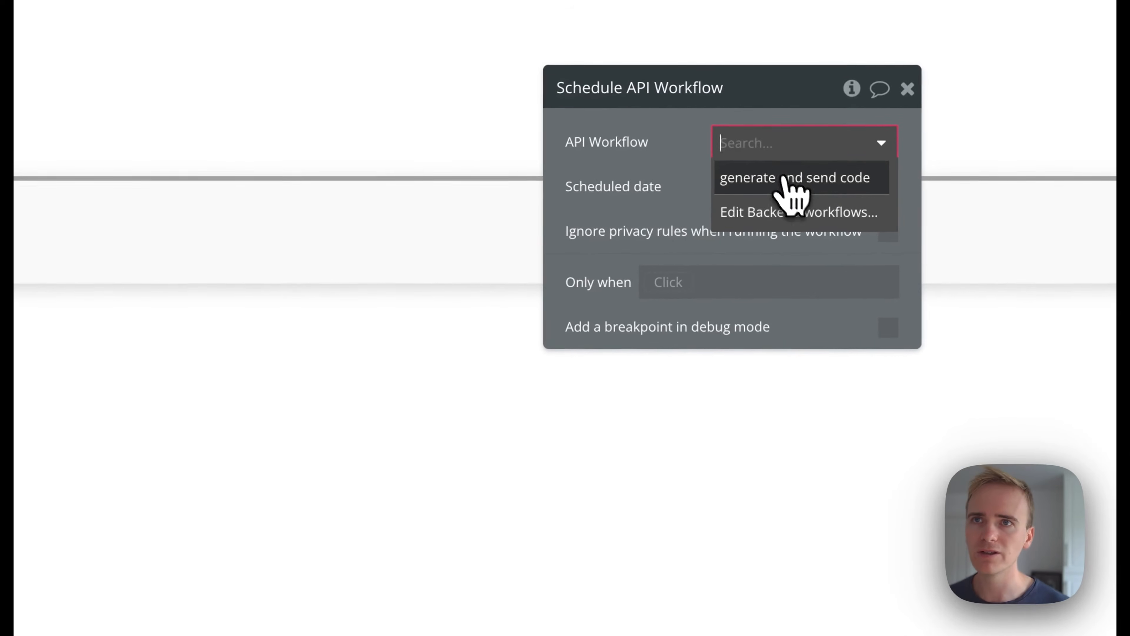
left_click(801, 172)
Step: Set the Schedule API Workflow action's scheduled date to Current date/time and its user parameter to Current User
left_click(745, 189)
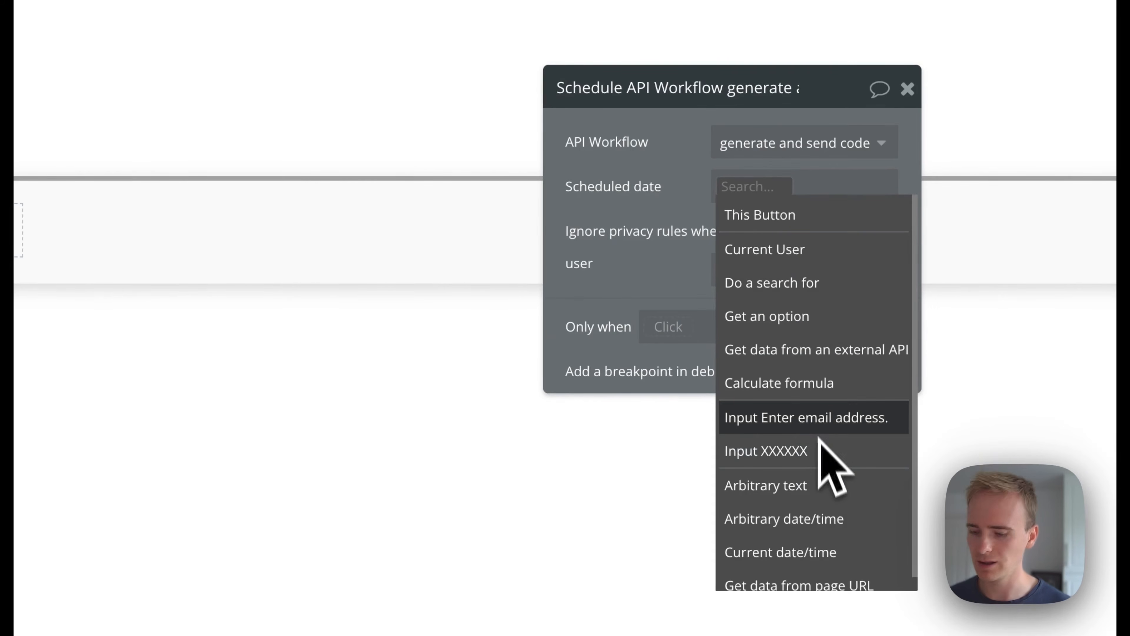
type("cur")
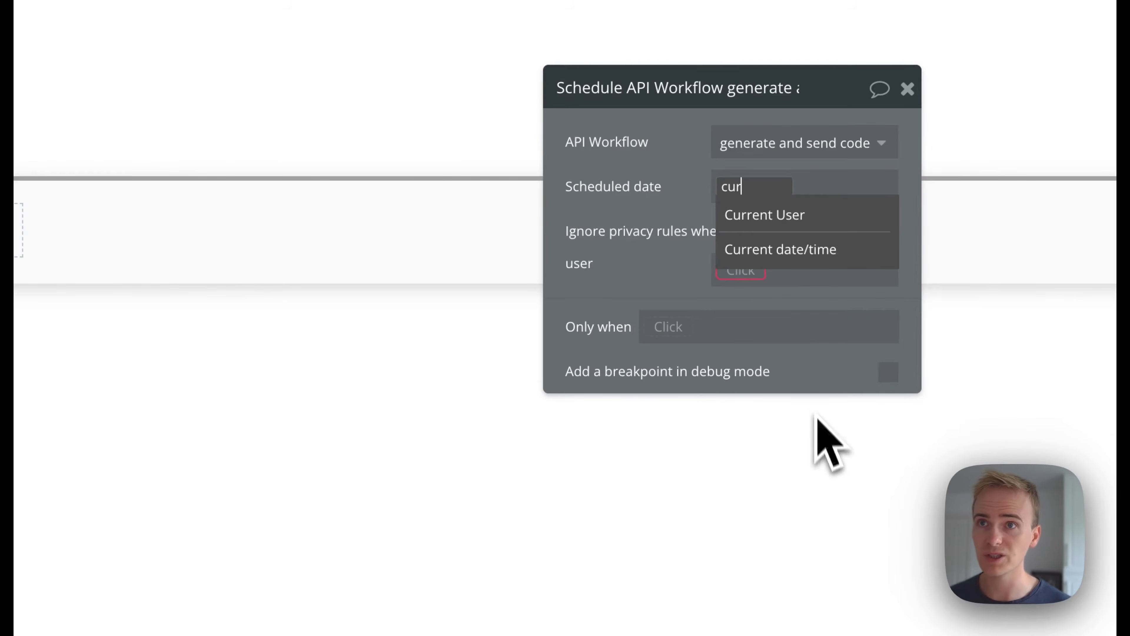
left_click(815, 248)
left_click(774, 265)
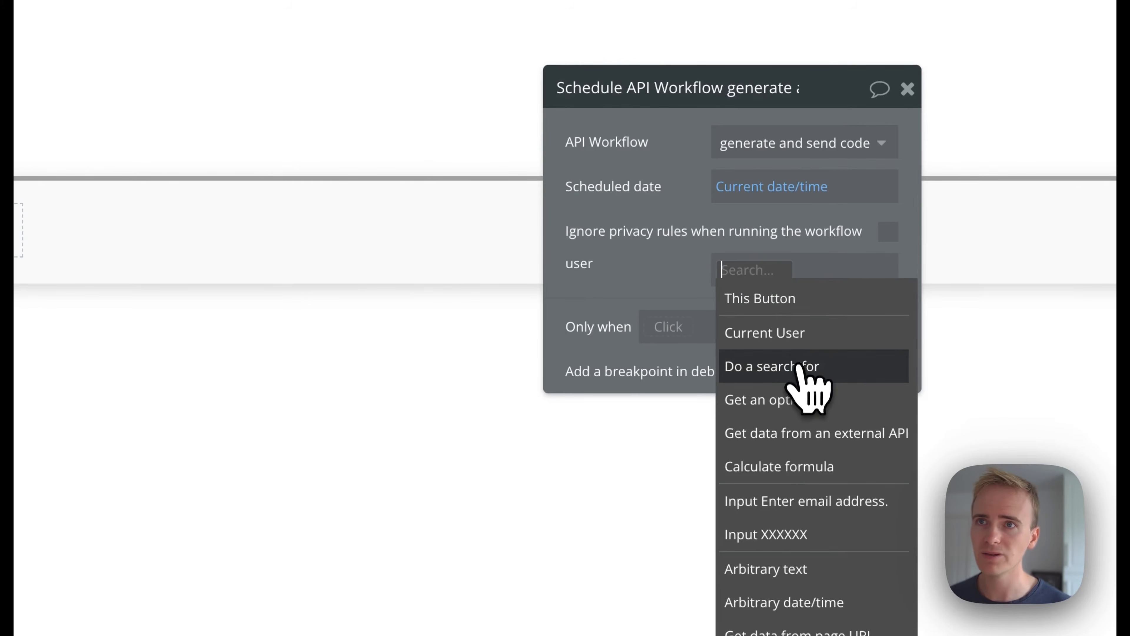
left_click(787, 334)
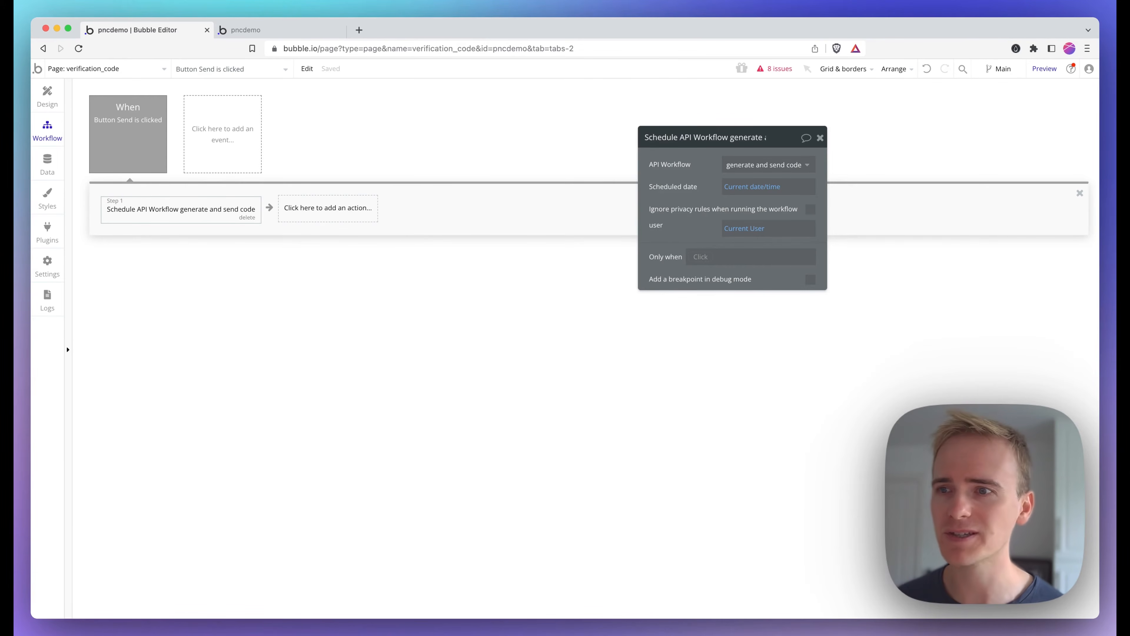
Step: Create a click workflow for the Verify button under Check code on the page design
left_click(63, 108)
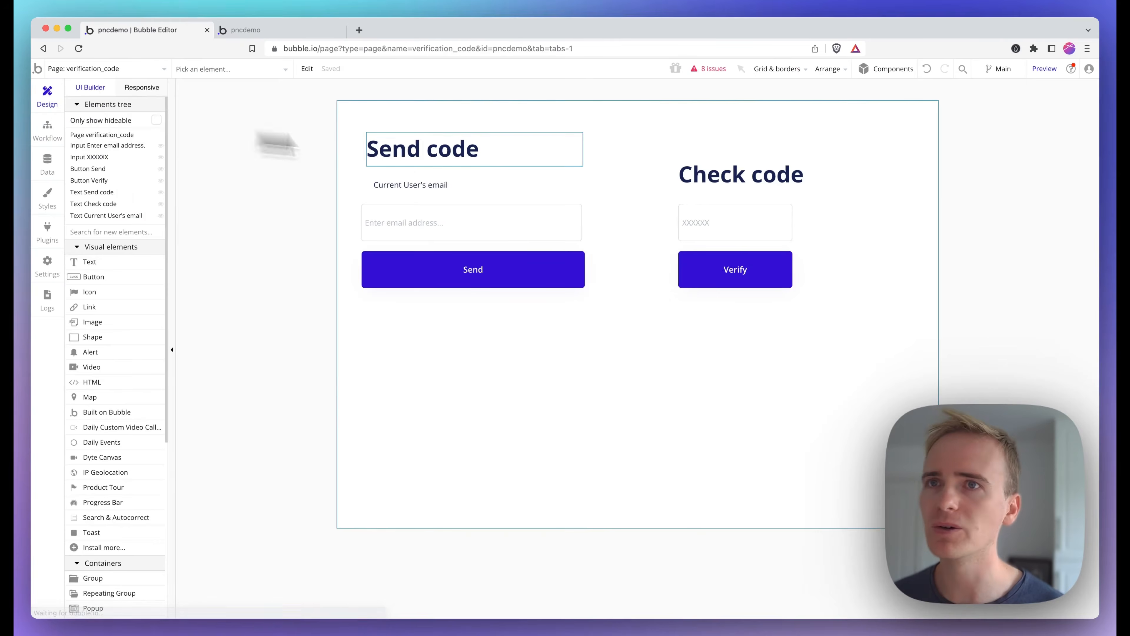
left_click(752, 227)
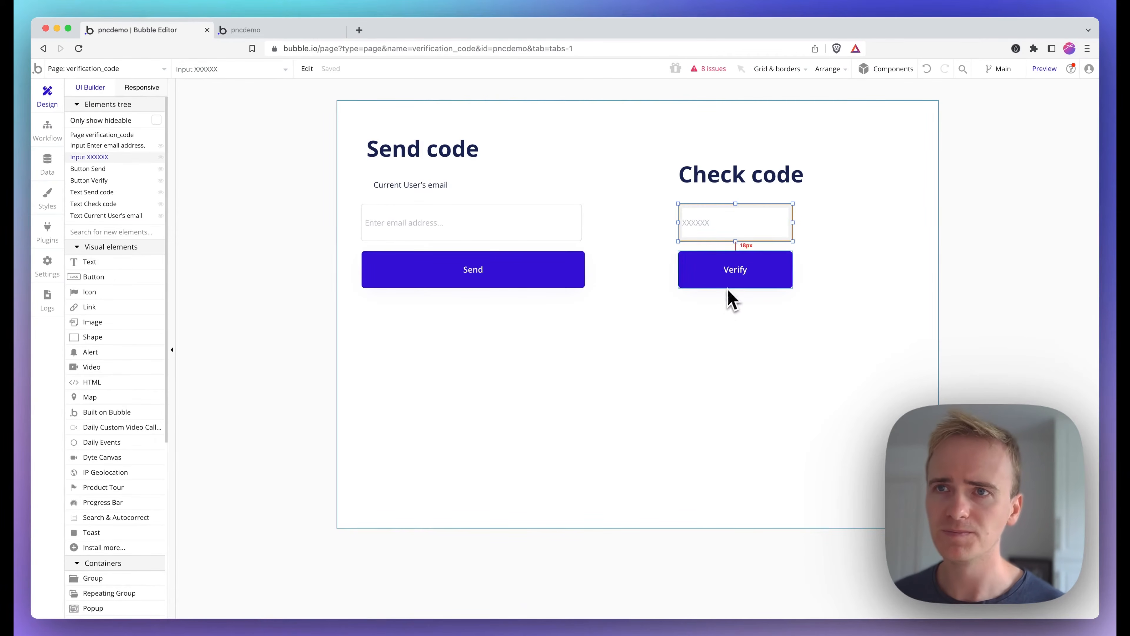
double_click(731, 278)
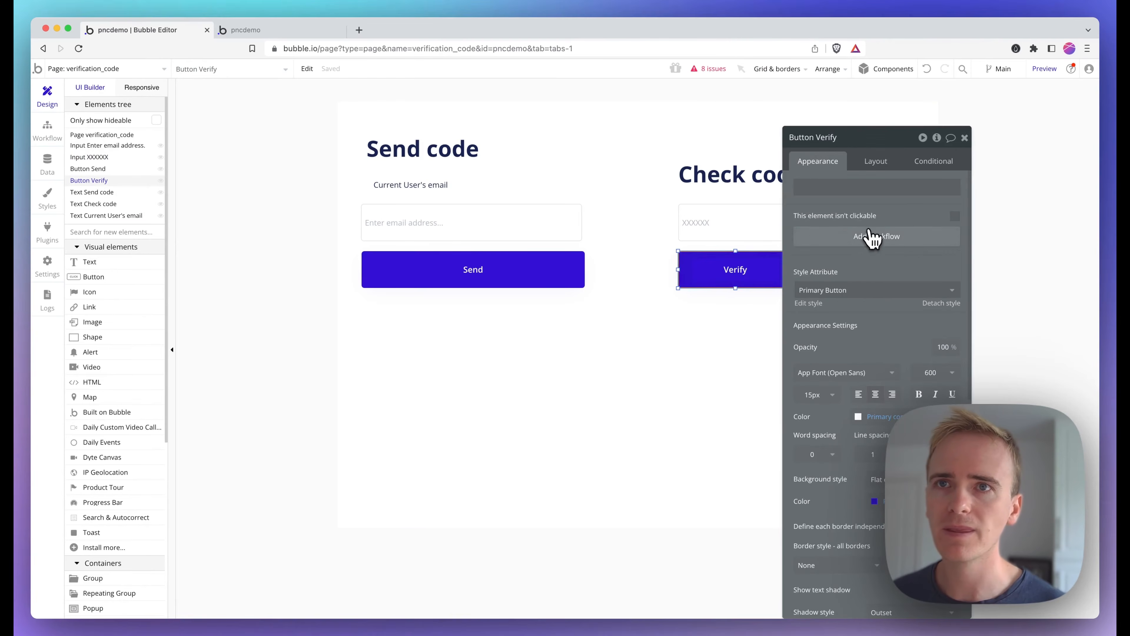
left_click(872, 237)
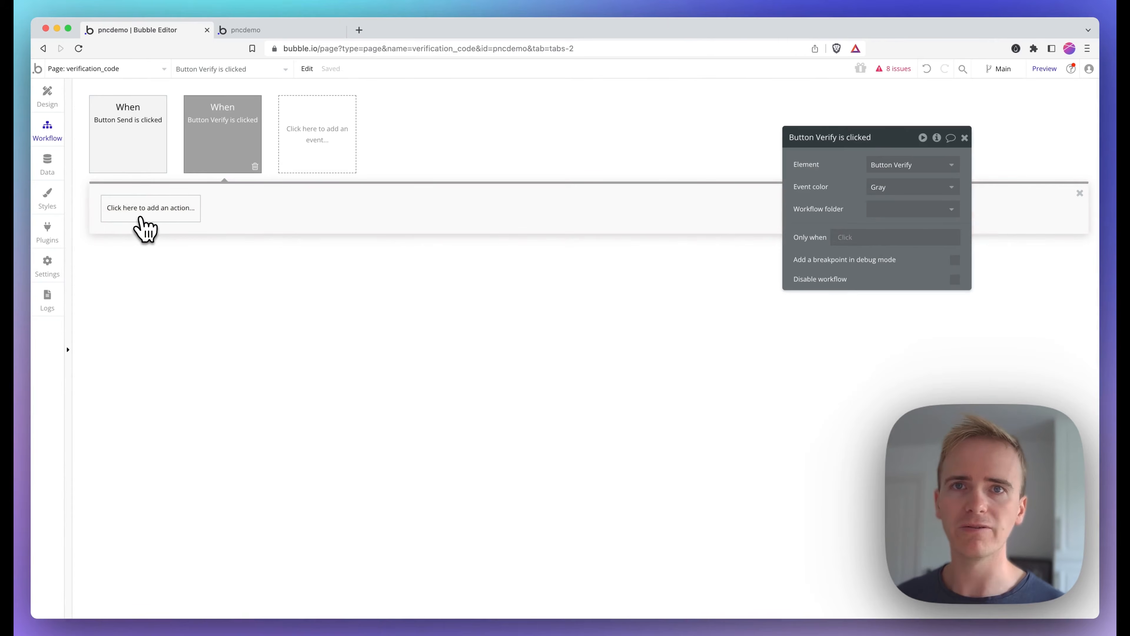
left_click(150, 208)
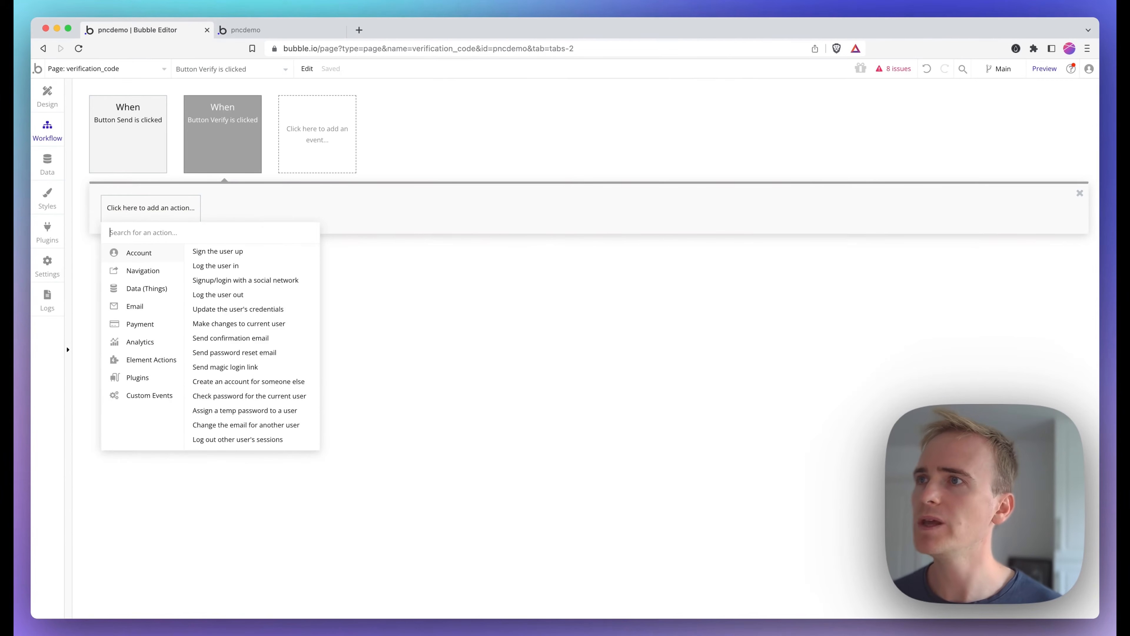
left_click(68, 73)
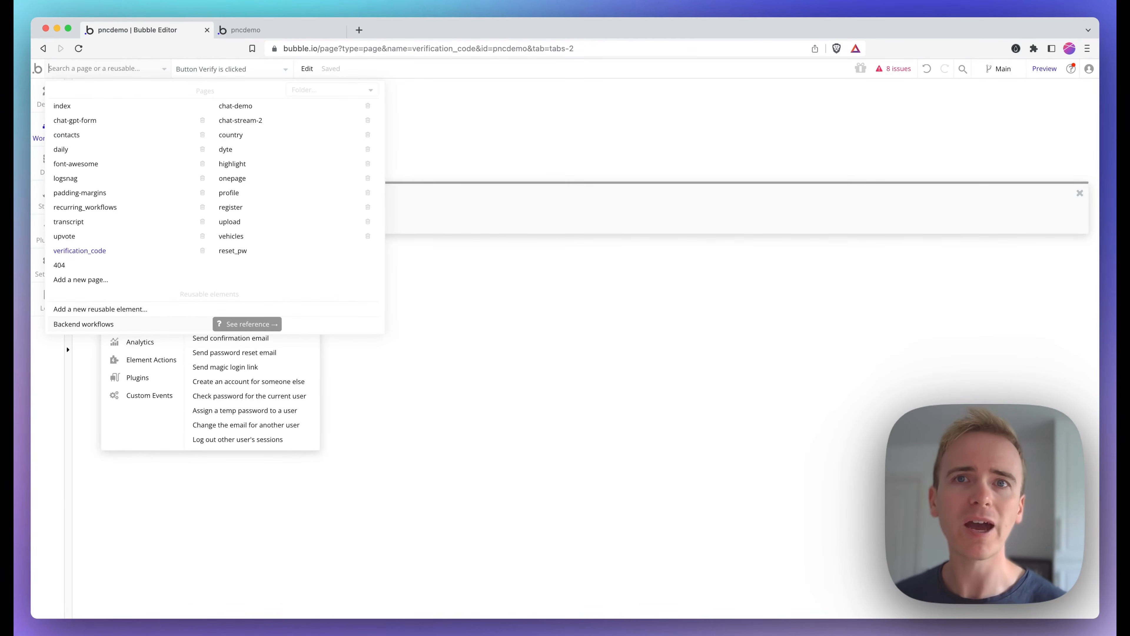
left_click(129, 310)
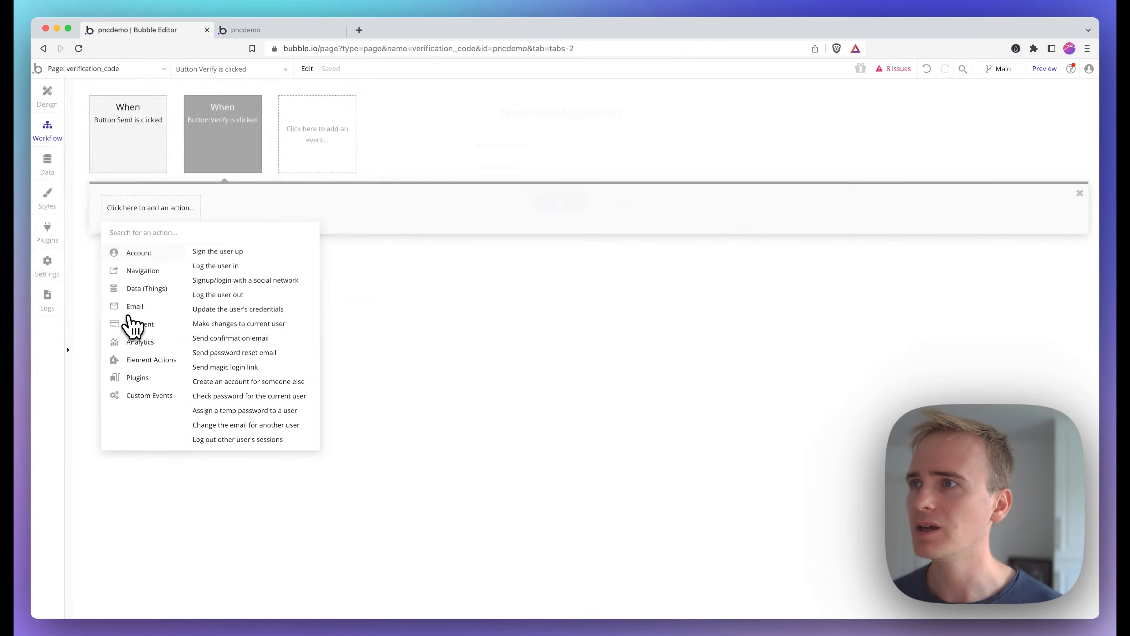
left_click(614, 202)
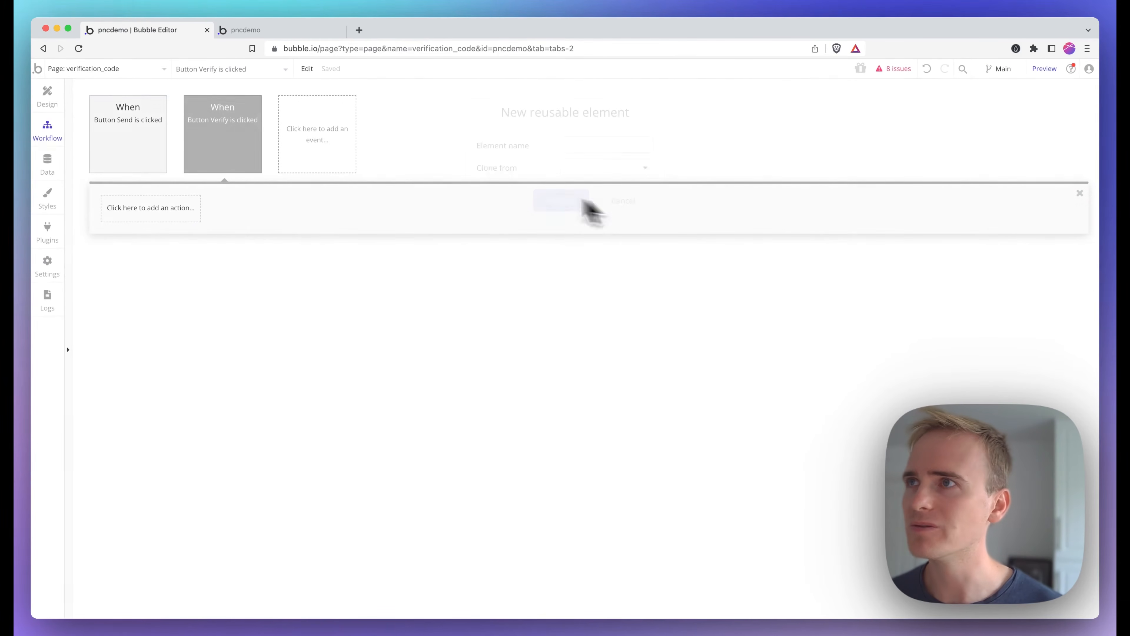
Step: Create a backend API workflow named "Check code" that is not exposed publicly and ignores privacy rules when running
left_click(143, 69)
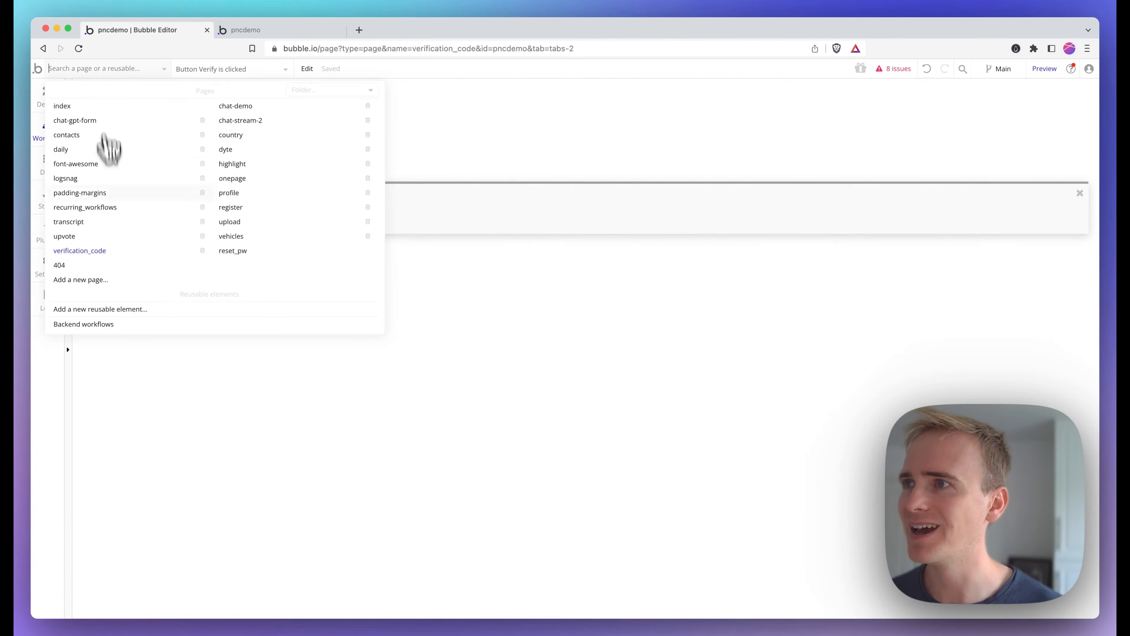
left_click(91, 330)
left_click(293, 158)
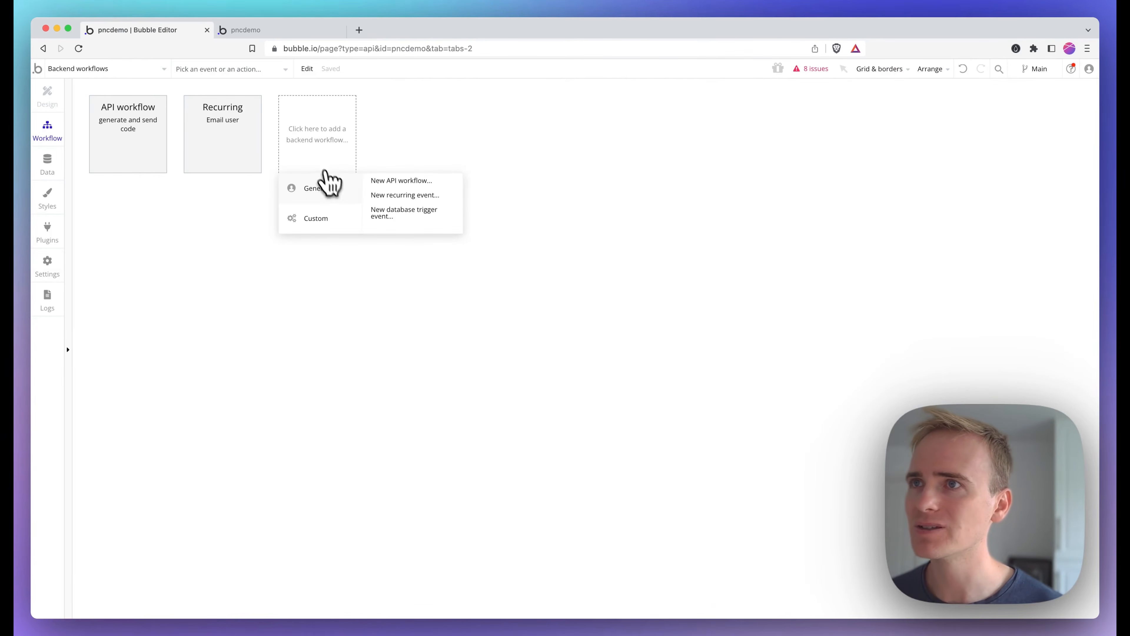
left_click(399, 180)
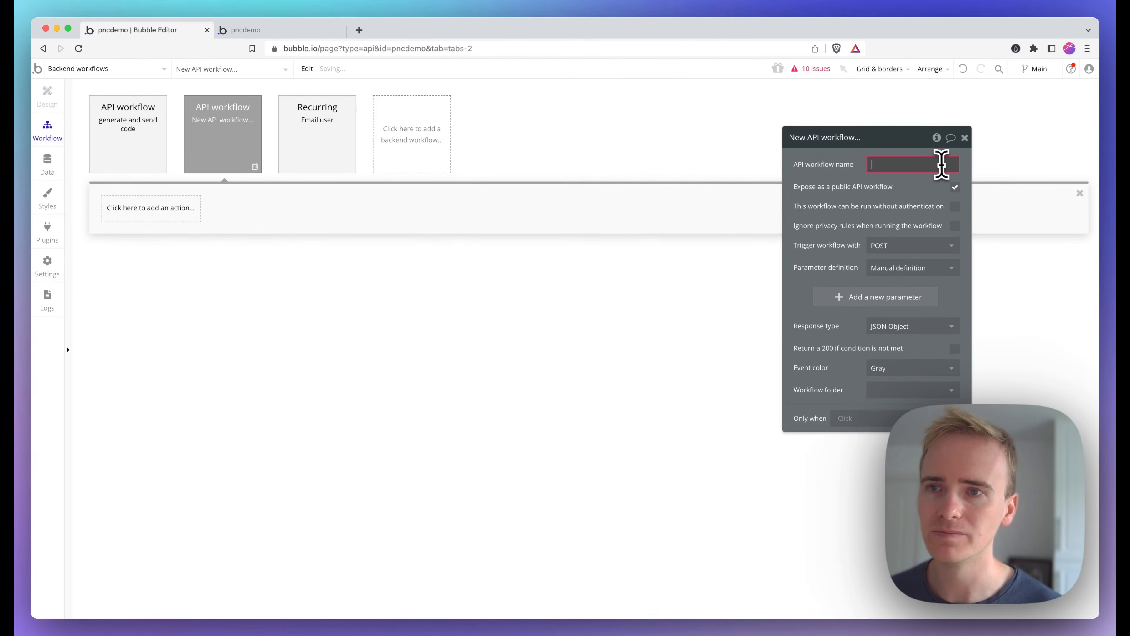
type("Check code")
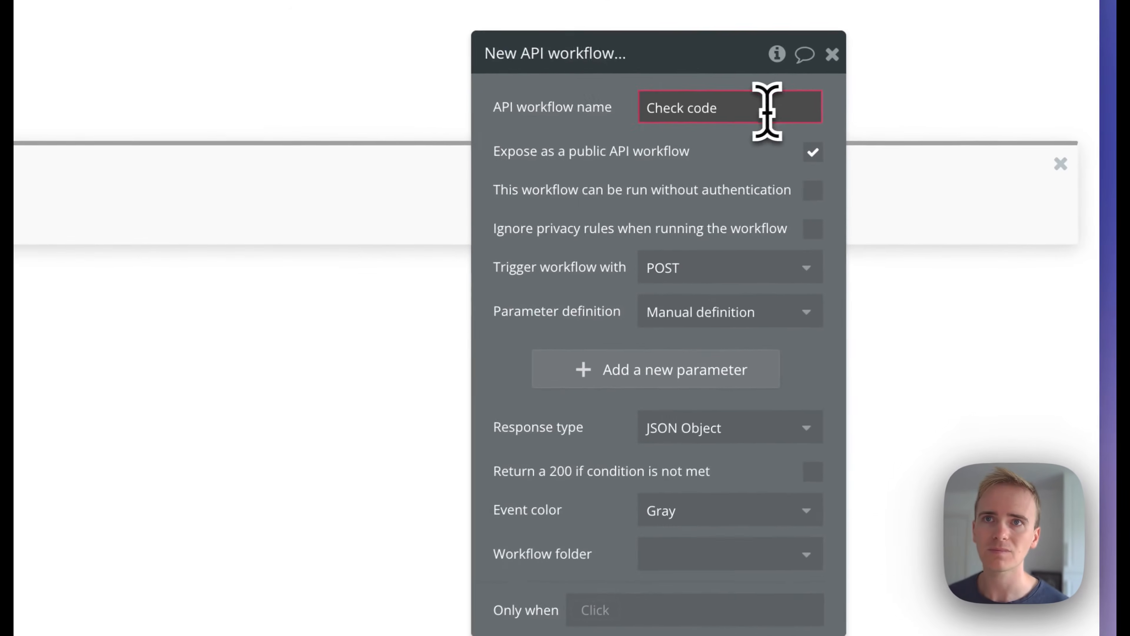
left_click(955, 187)
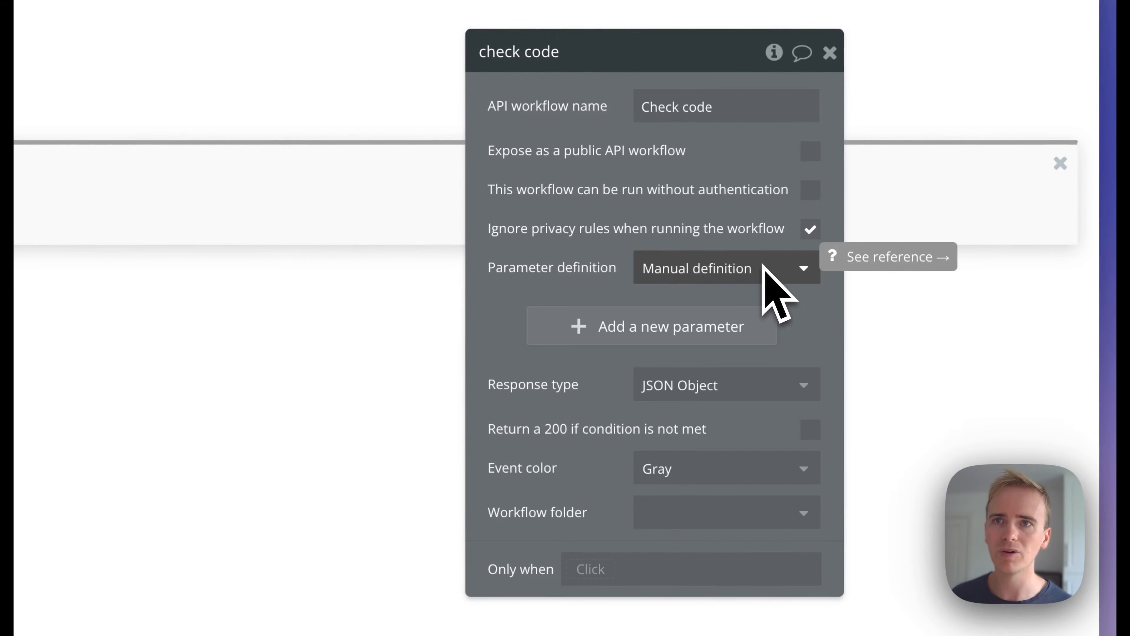
left_click(673, 325)
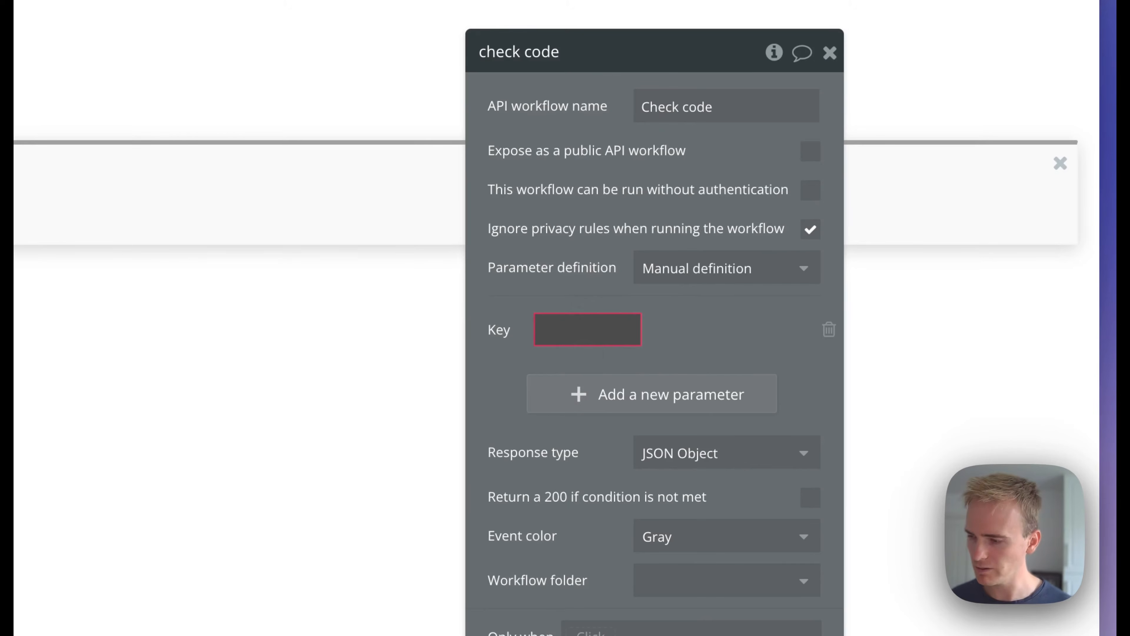
left_click(598, 356)
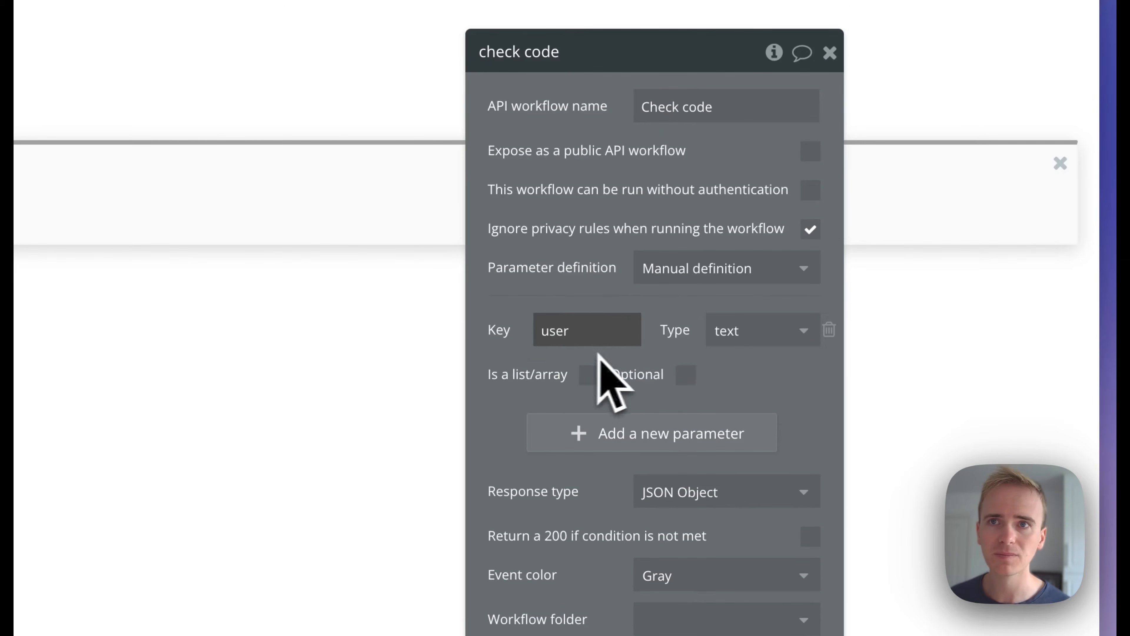
left_click(727, 336)
scroll(734, 516, "down", 3)
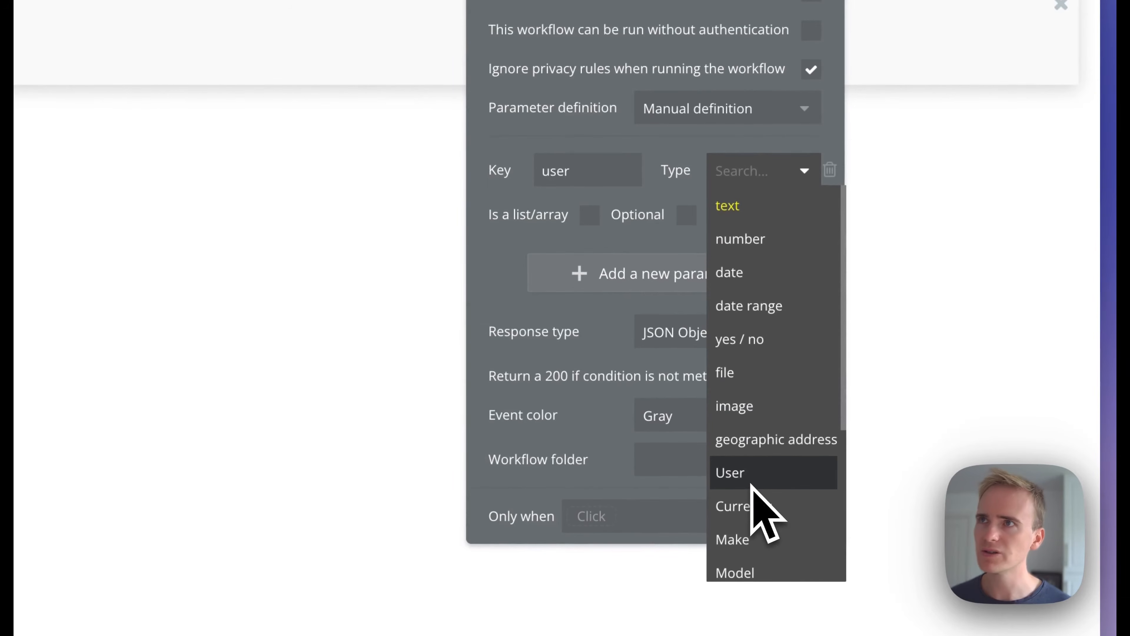
left_click(600, 154)
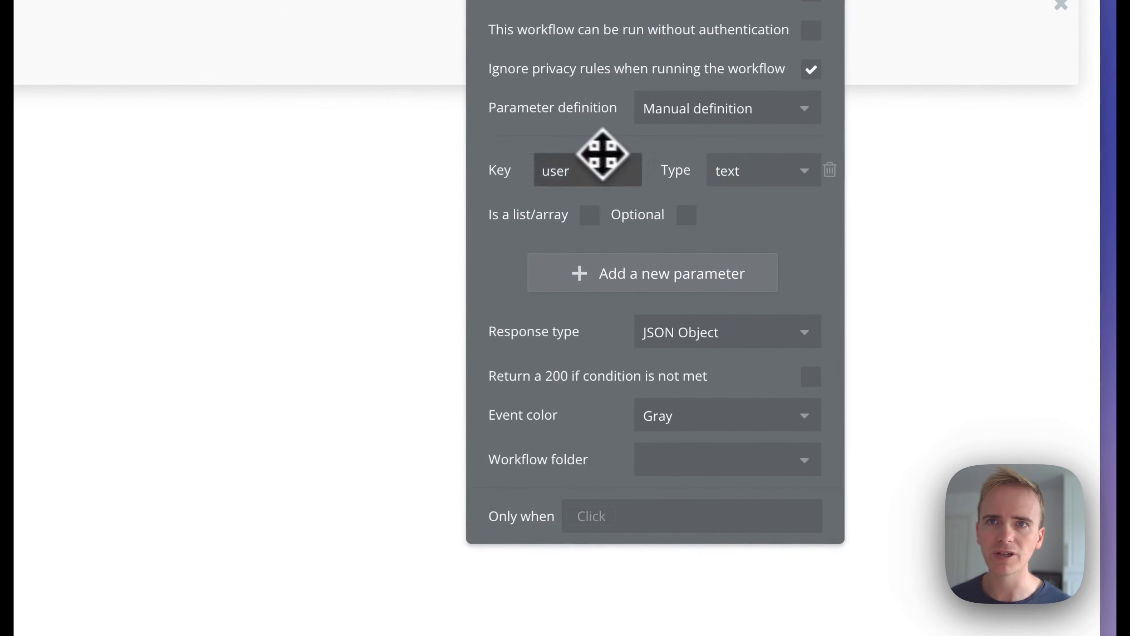
left_click(829, 169)
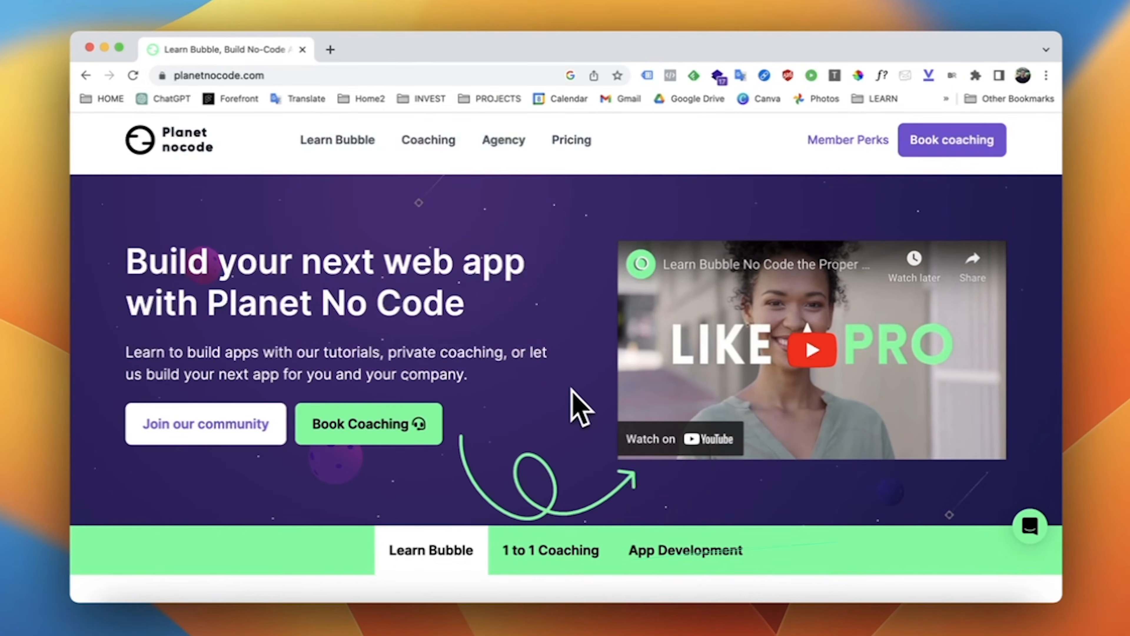
Step: Browse the Planet No Code website's home and Member Perks pages and enter "custom" in the site search
scroll(579, 407, "down", 10)
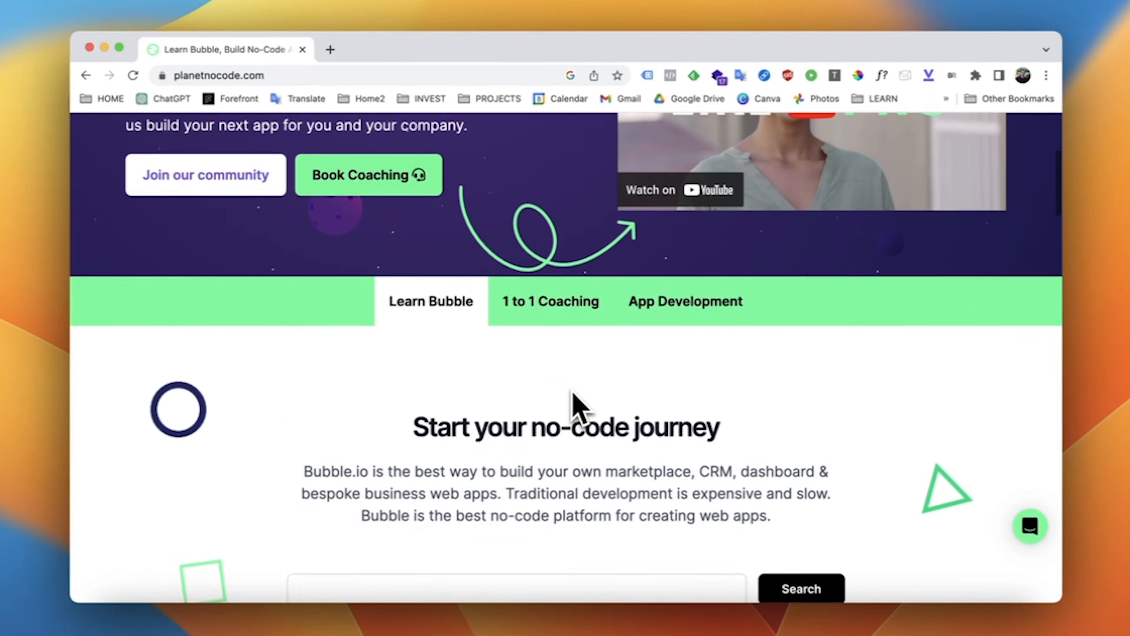
scroll(575, 403, "down", 4)
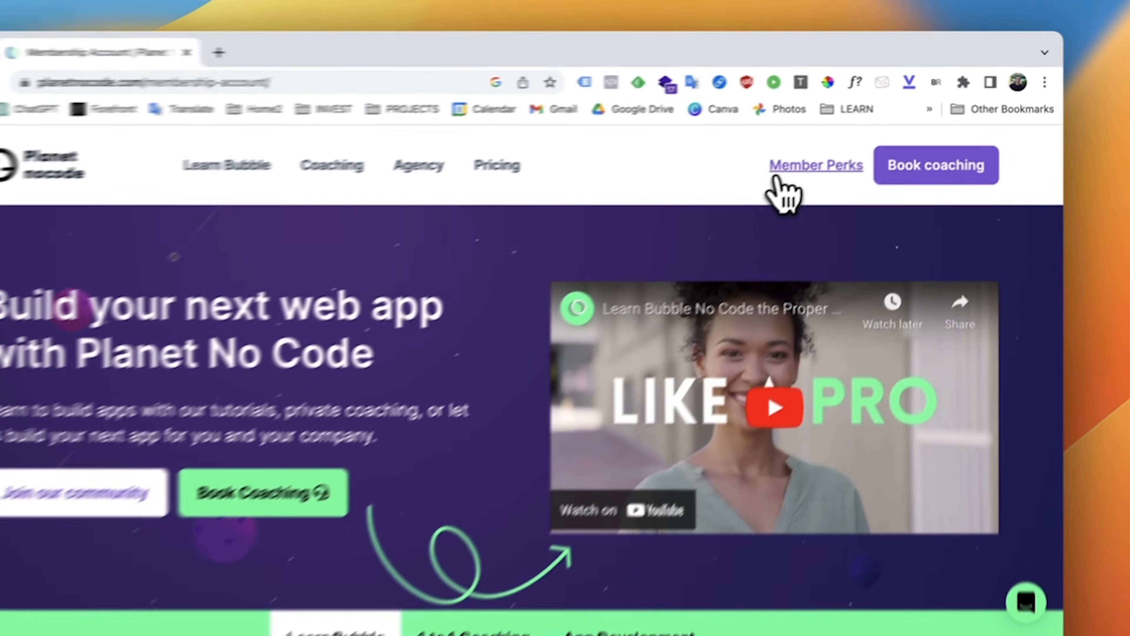
left_click(583, 265)
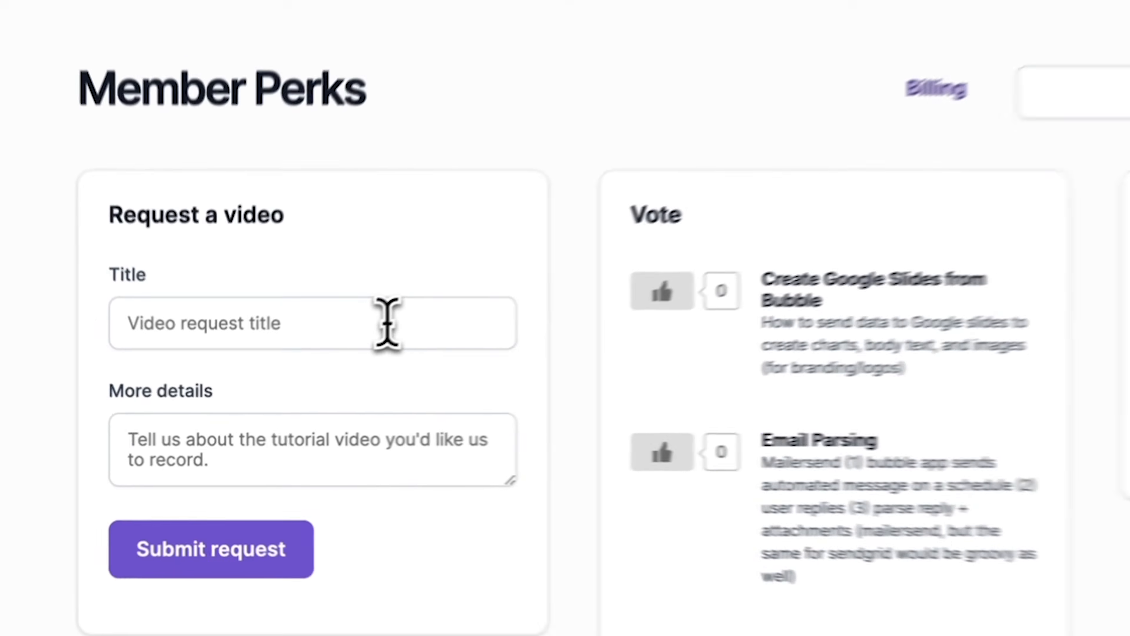
left_click(306, 376)
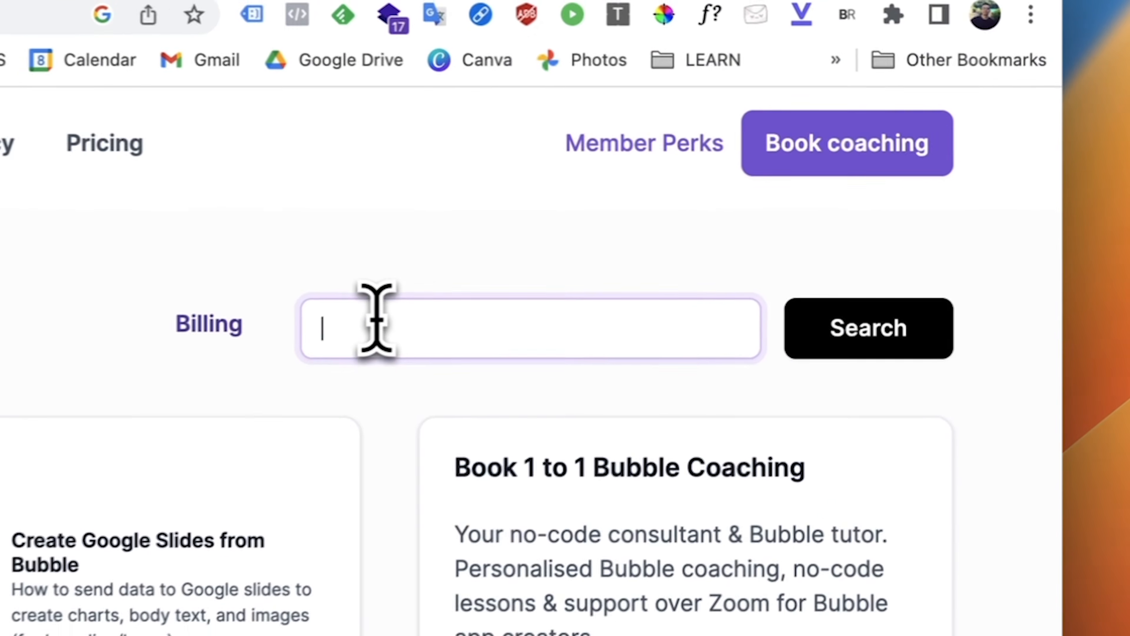
type("custom")
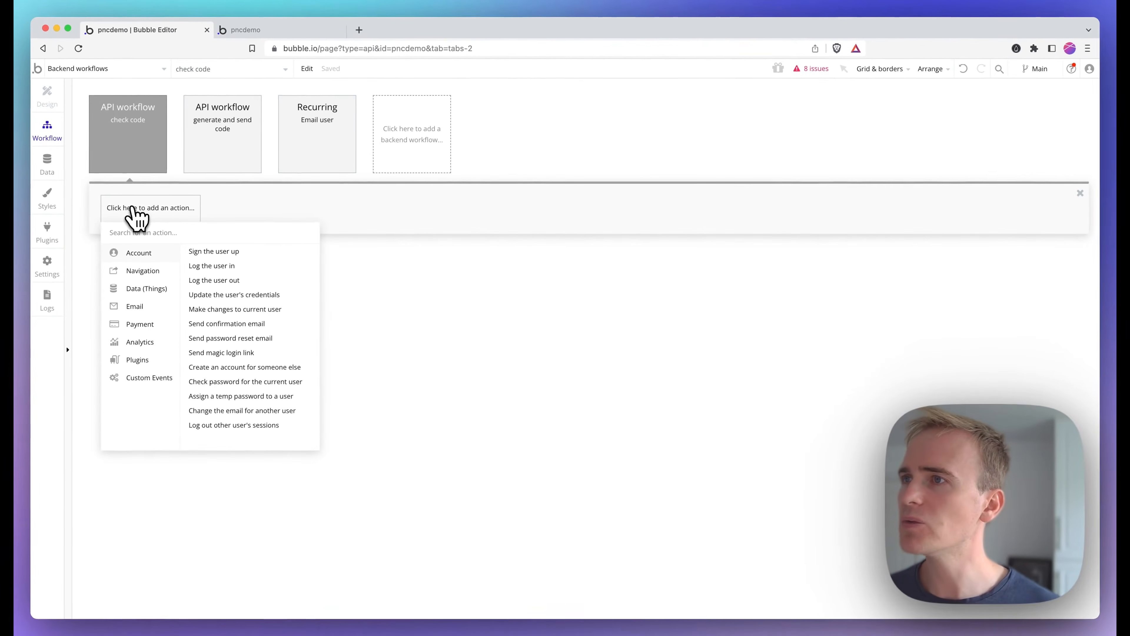
Step: Add a Make changes to current user action to the check code workflow
mouse_move(145, 279)
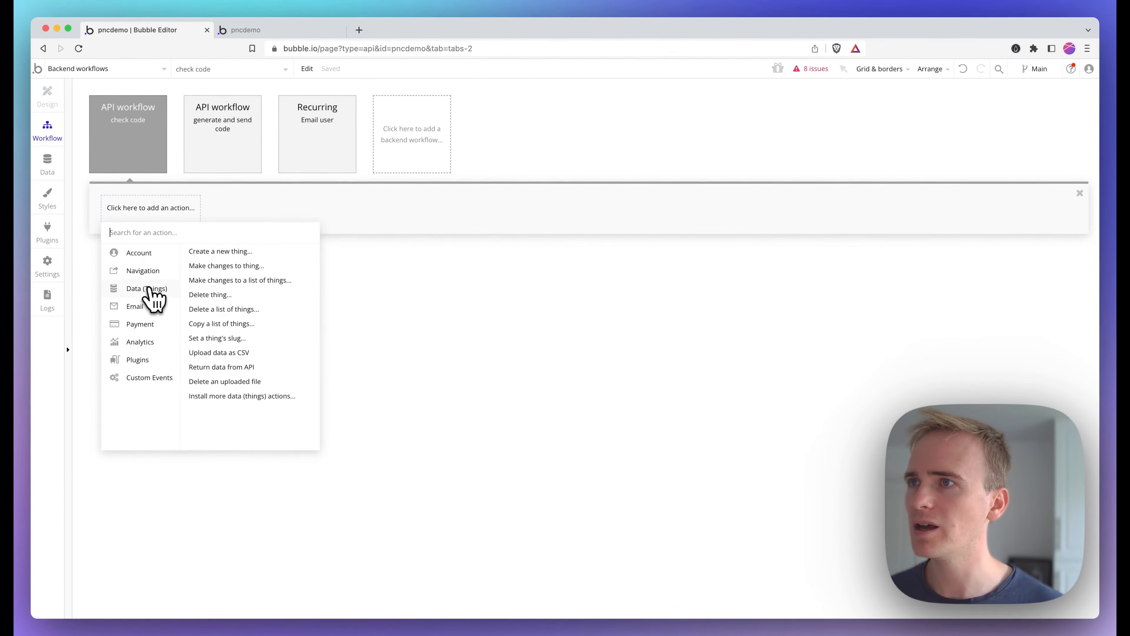
mouse_move(160, 259)
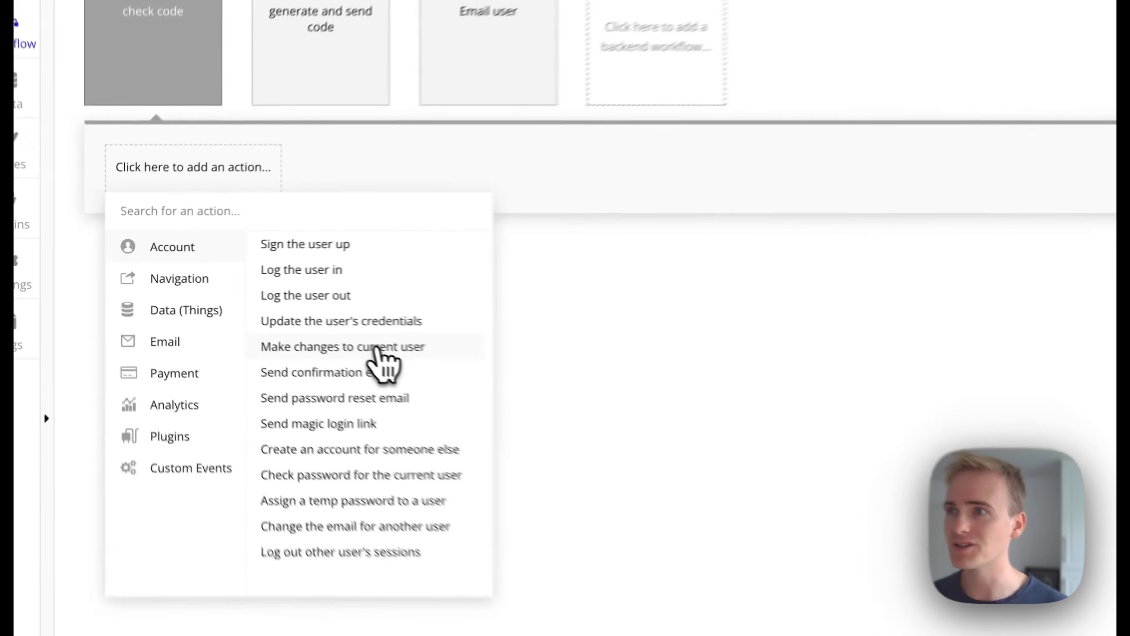
left_click(382, 347)
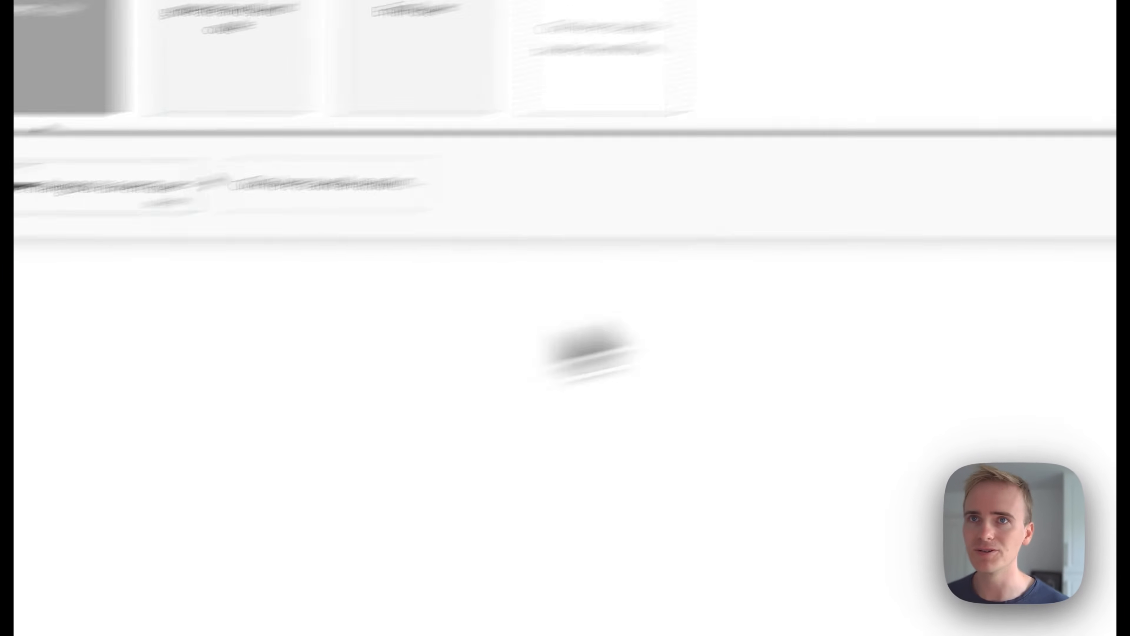
Step: Create a yes / no user field named "Verified" from the action and set it to "yes"
left_click(881, 260)
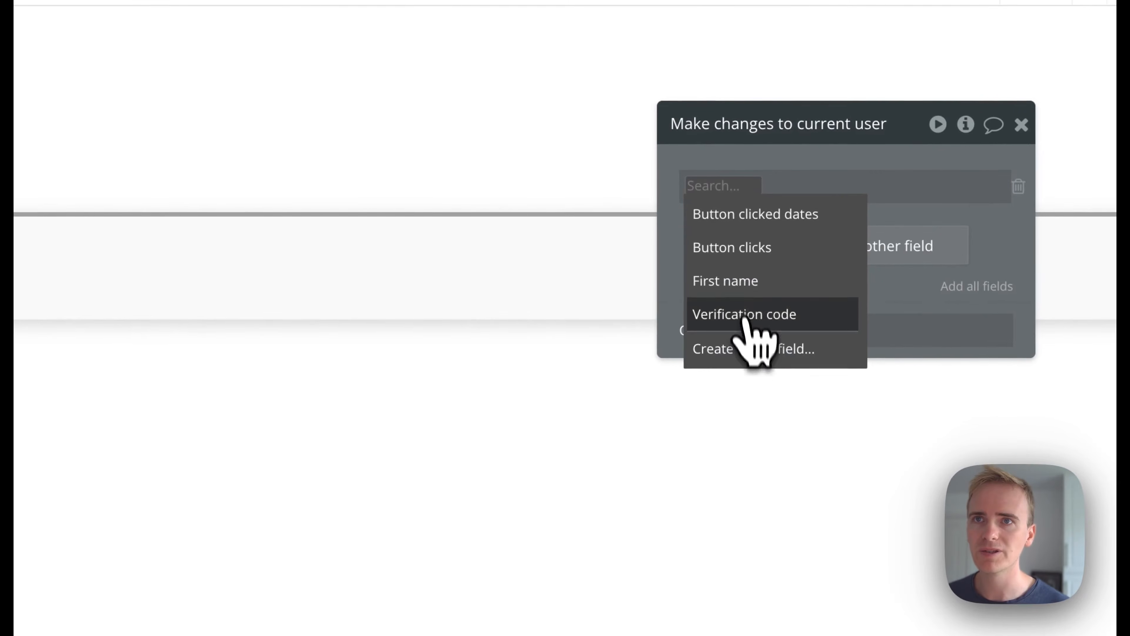
left_click(755, 349)
type("Ver")
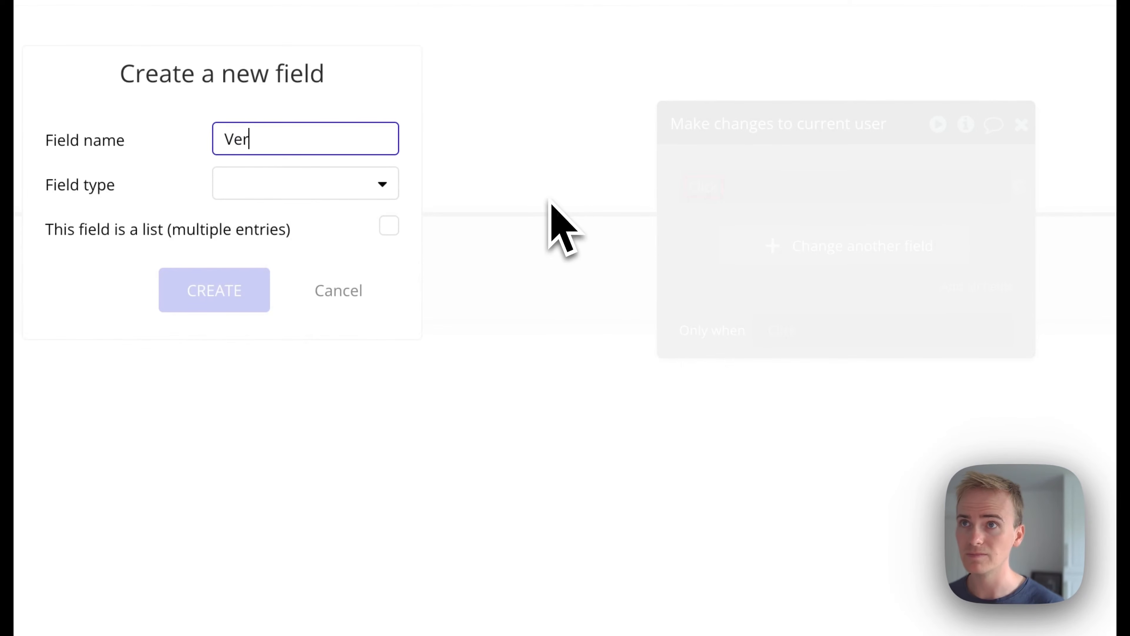
type("ified")
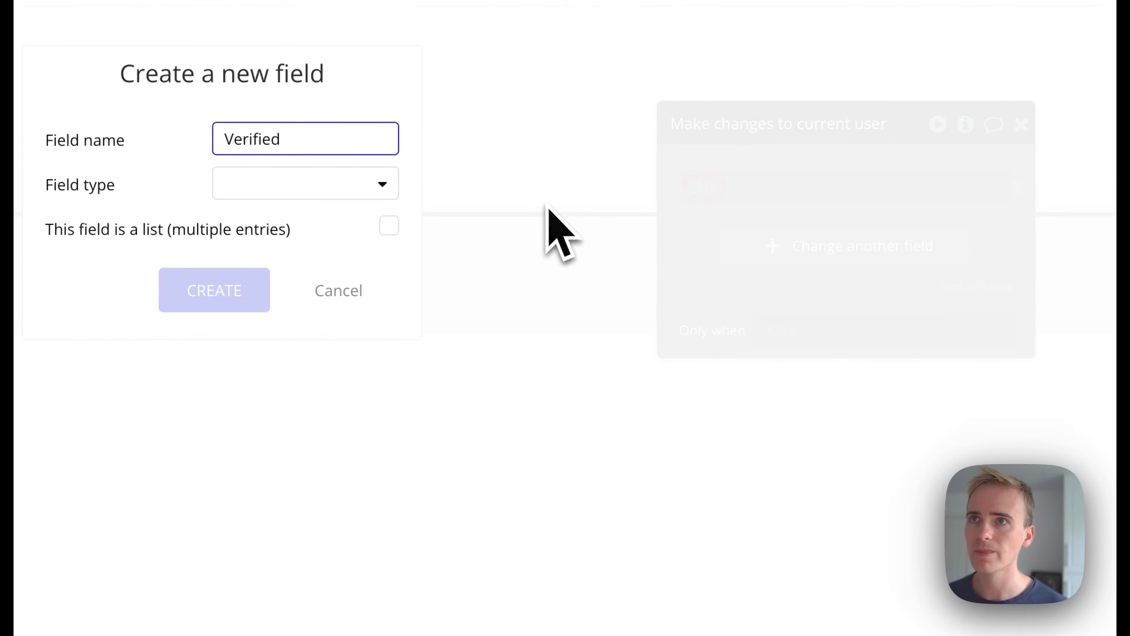
left_click(392, 185)
left_click(314, 426)
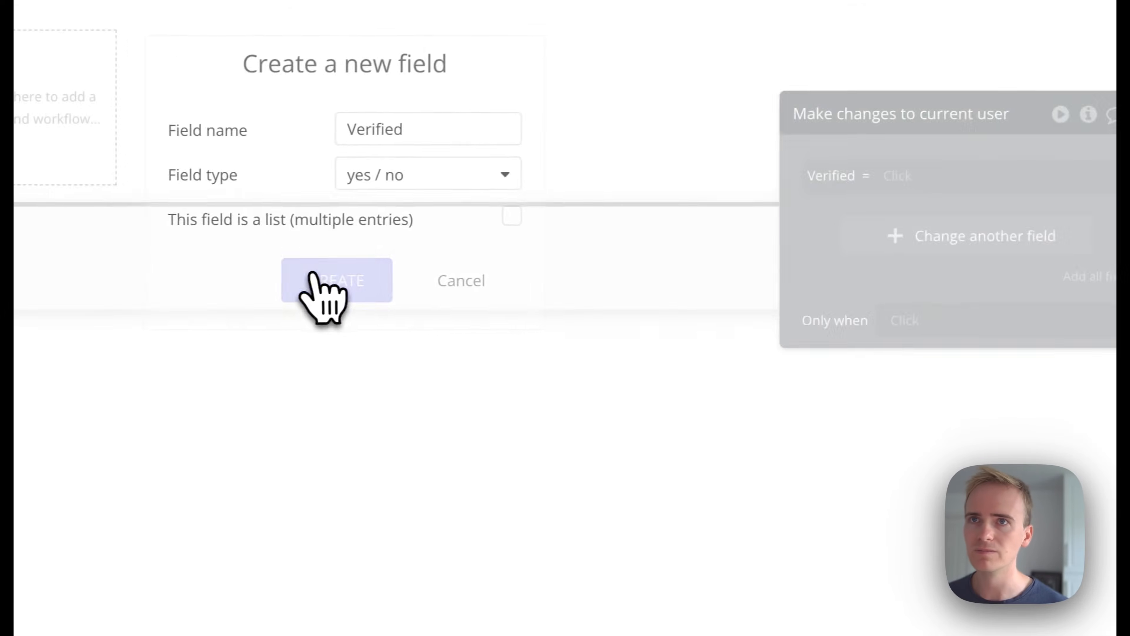
left_click(317, 280)
left_click(940, 177)
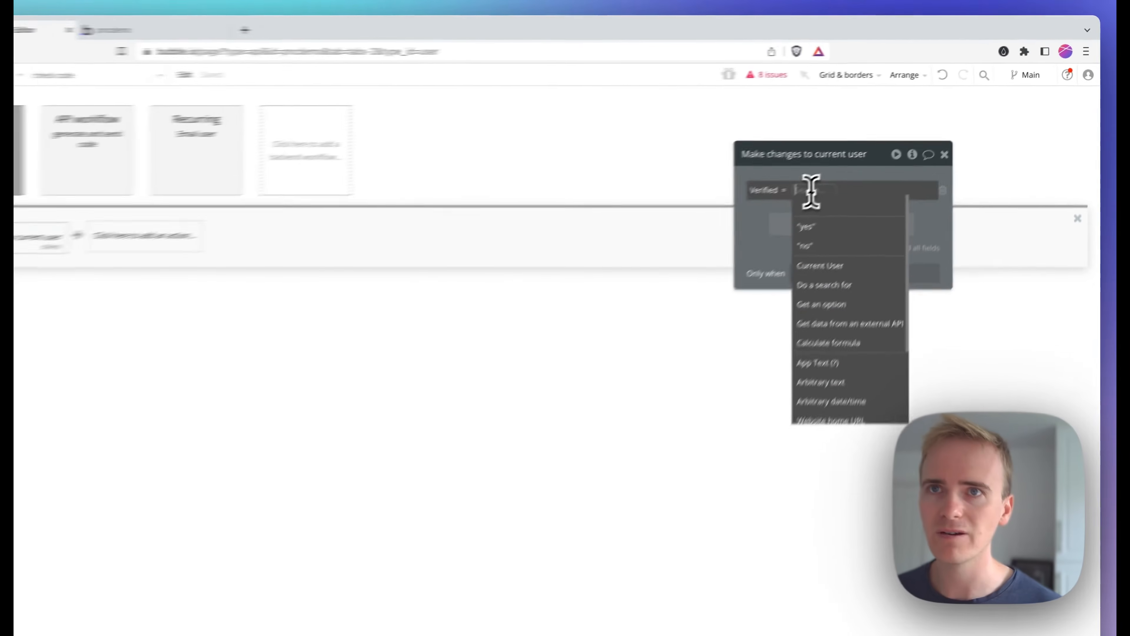
left_click(863, 205)
Step: Add a parameter with the key "code" to the check code API workflow
left_click(846, 249)
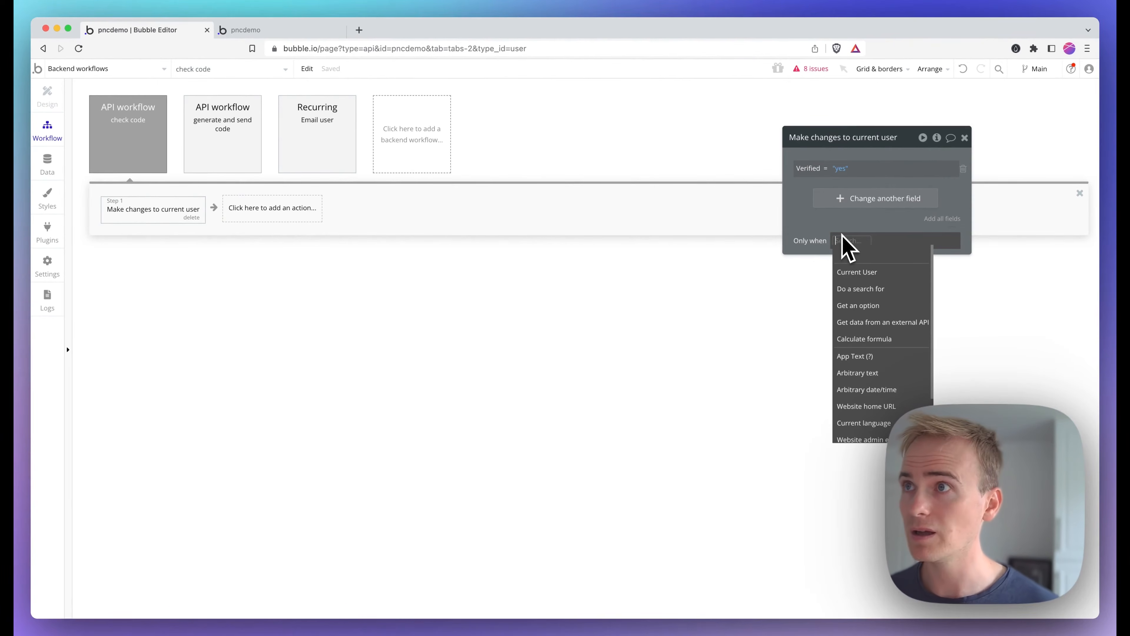
left_click(144, 166)
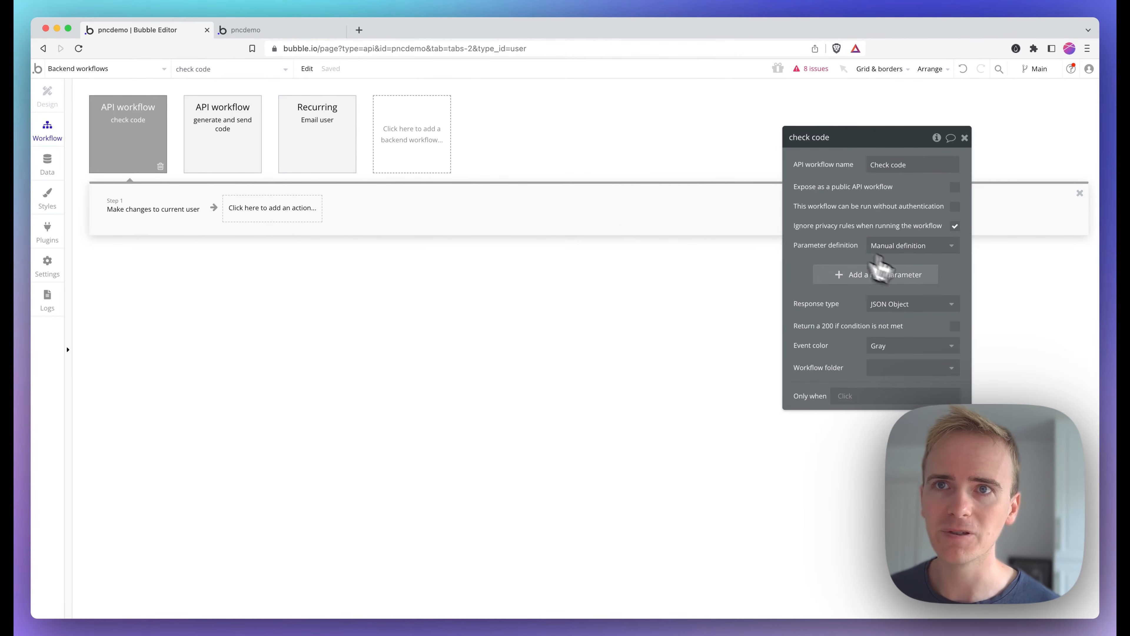
left_click(913, 278)
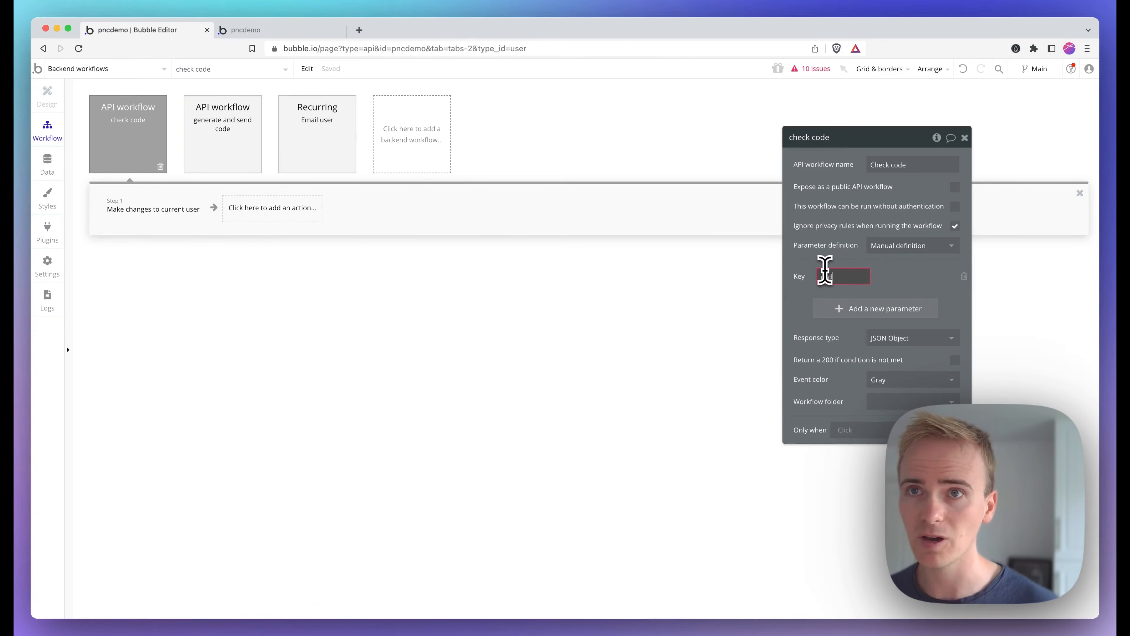
left_click(931, 284)
Step: Make the user change run only when code is Current User's Verification code, and review the User type's privacy rules
left_click(121, 208)
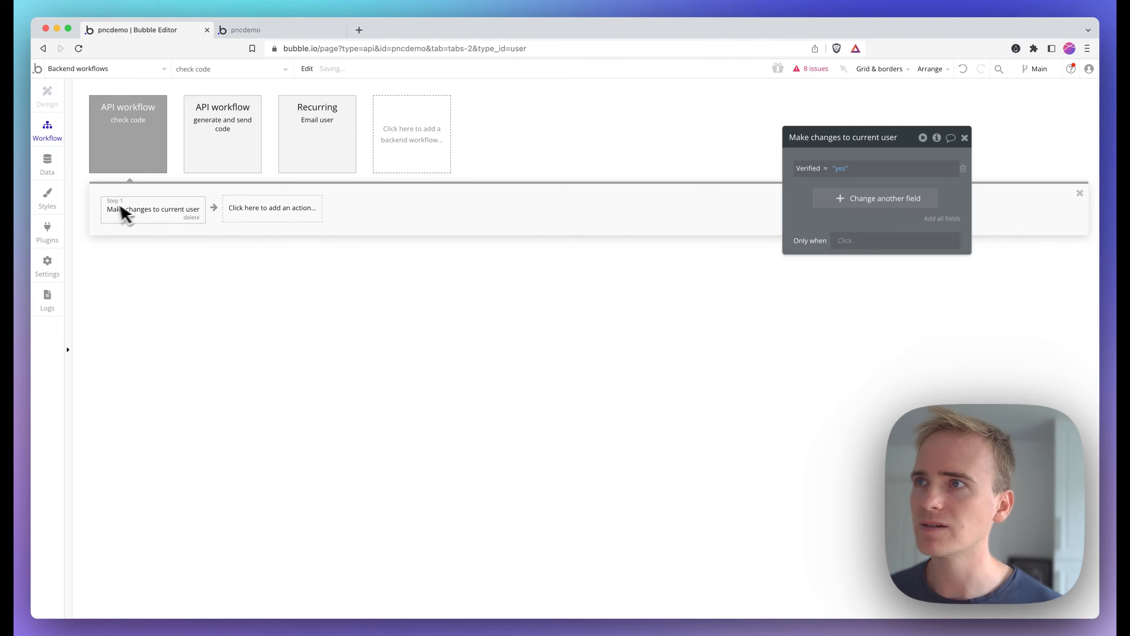
left_click(844, 241)
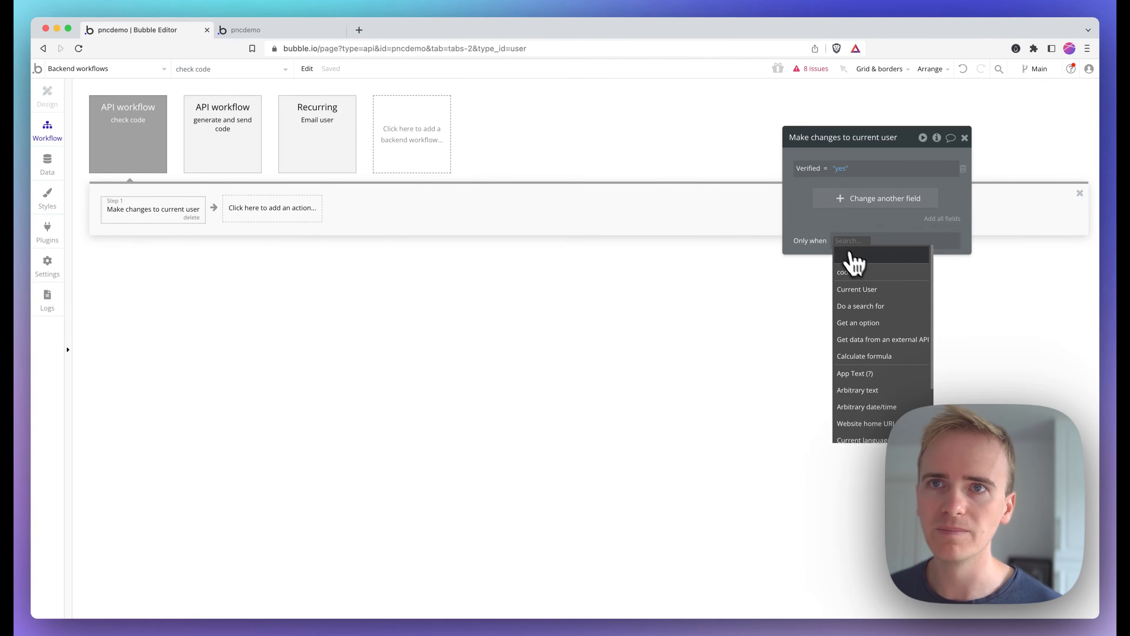
left_click(853, 262)
left_click(872, 256)
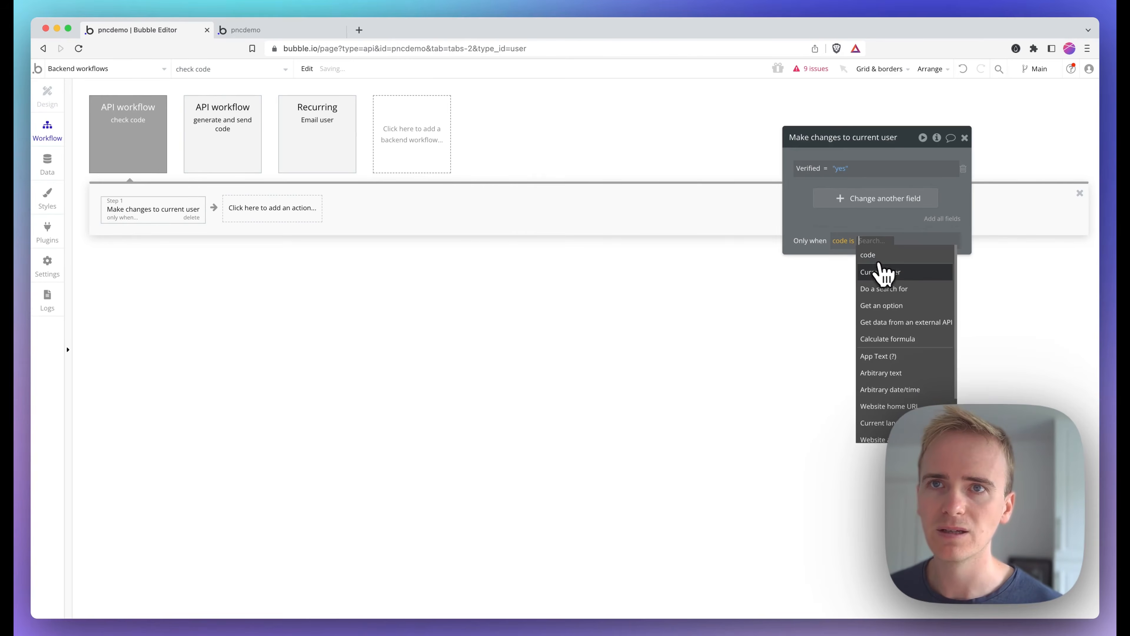
left_click(891, 272)
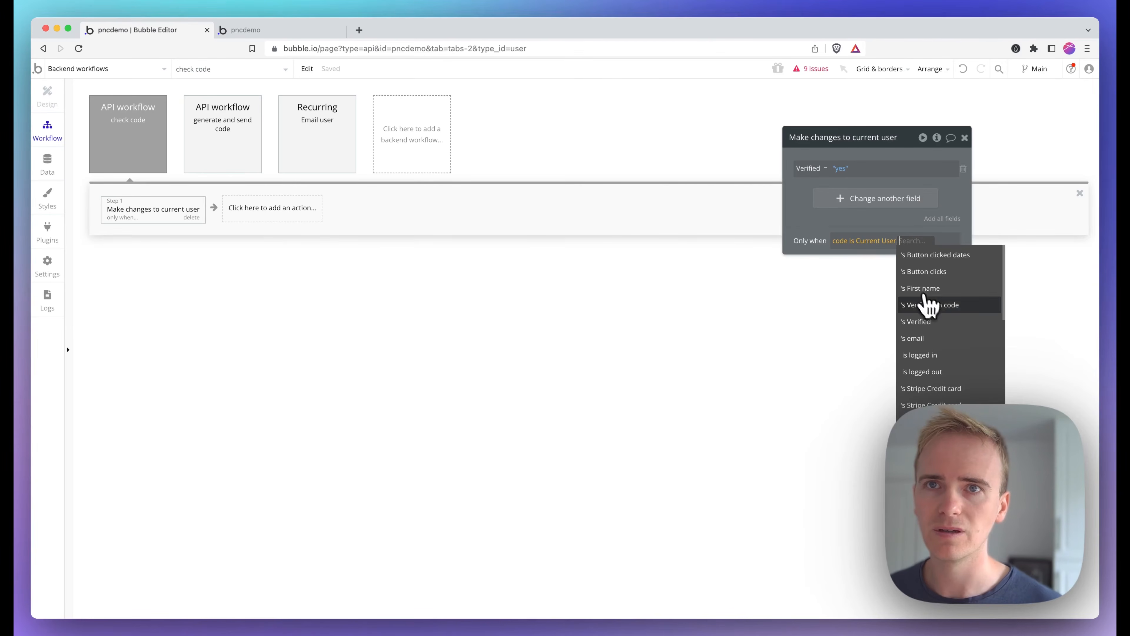
left_click(928, 305)
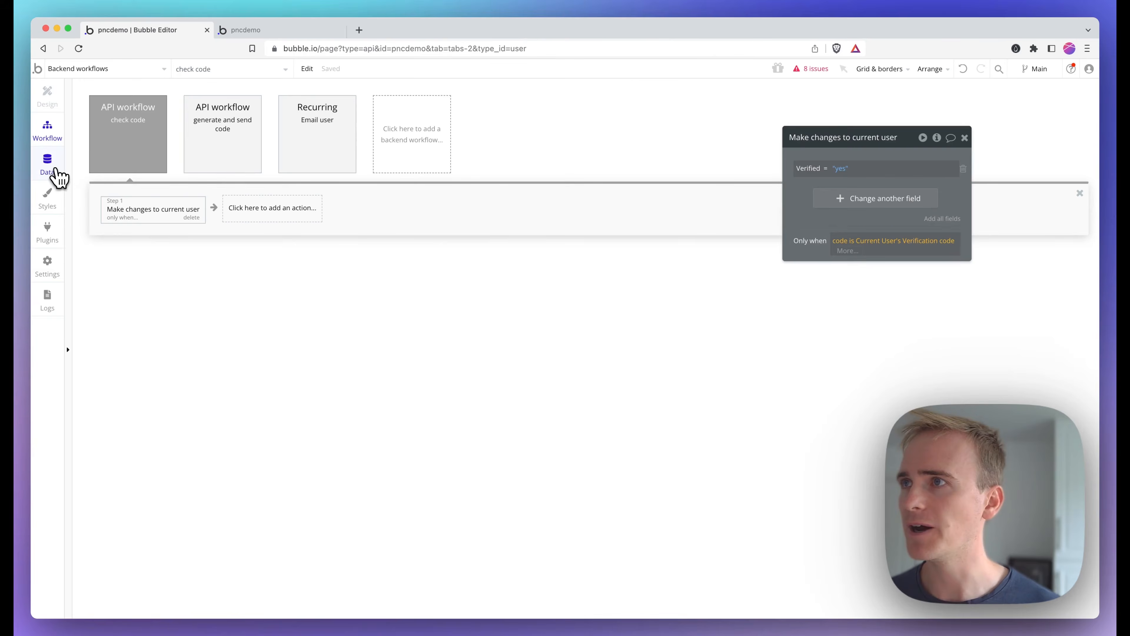
left_click(48, 164)
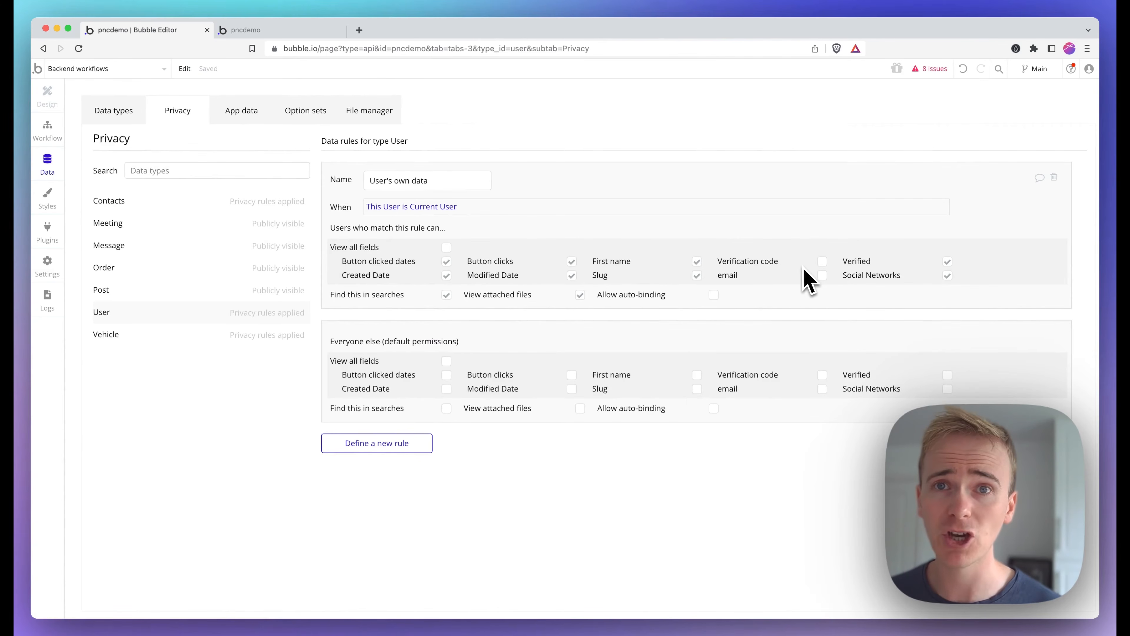
left_click(44, 131)
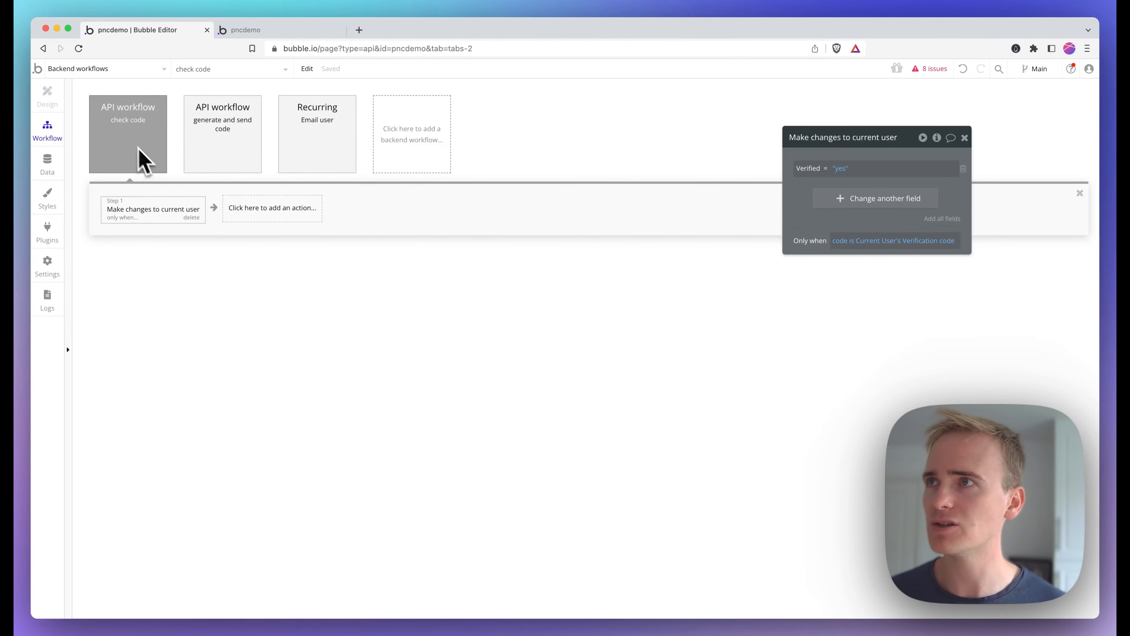
Step: Open the verification_code page's design and draw a text element just below the Verify button
left_click(91, 69)
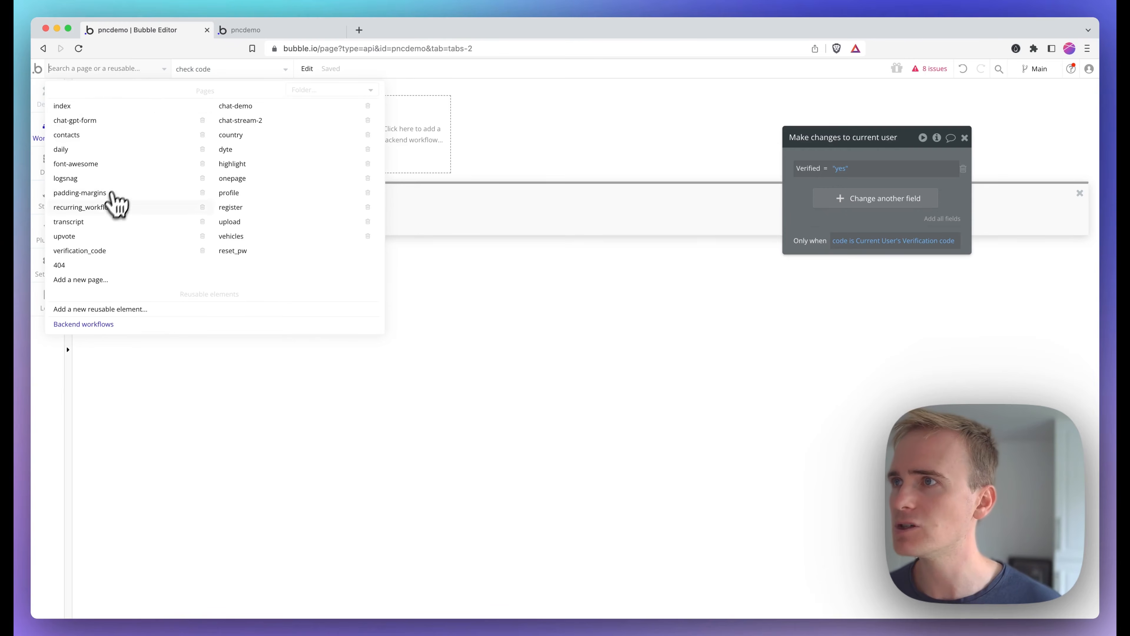
left_click(103, 250)
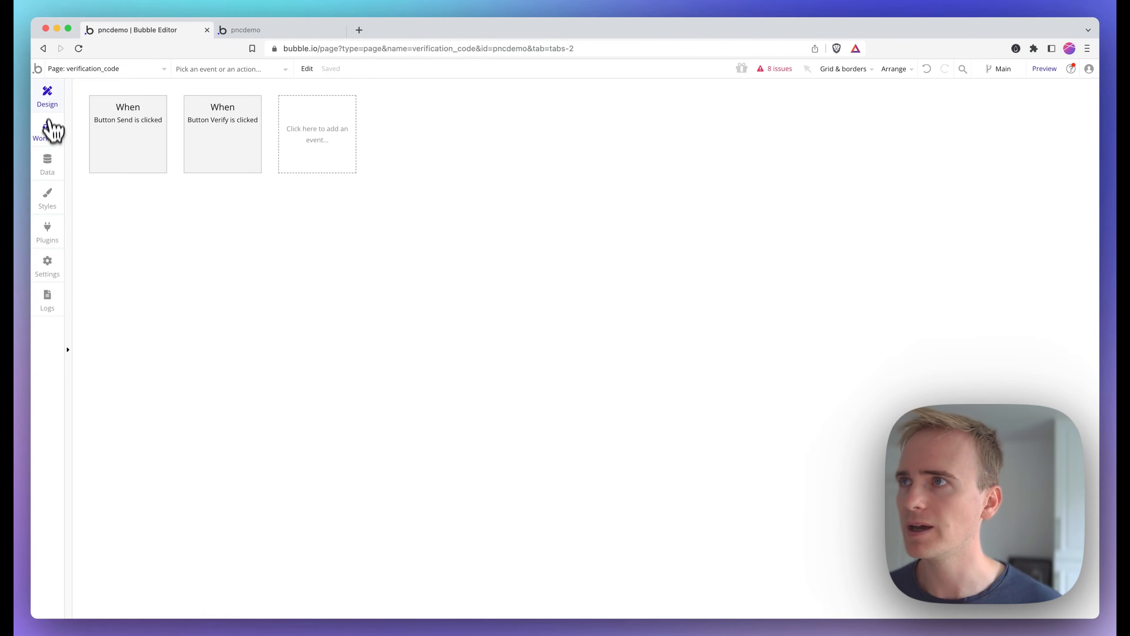
left_click(47, 96)
left_click(95, 264)
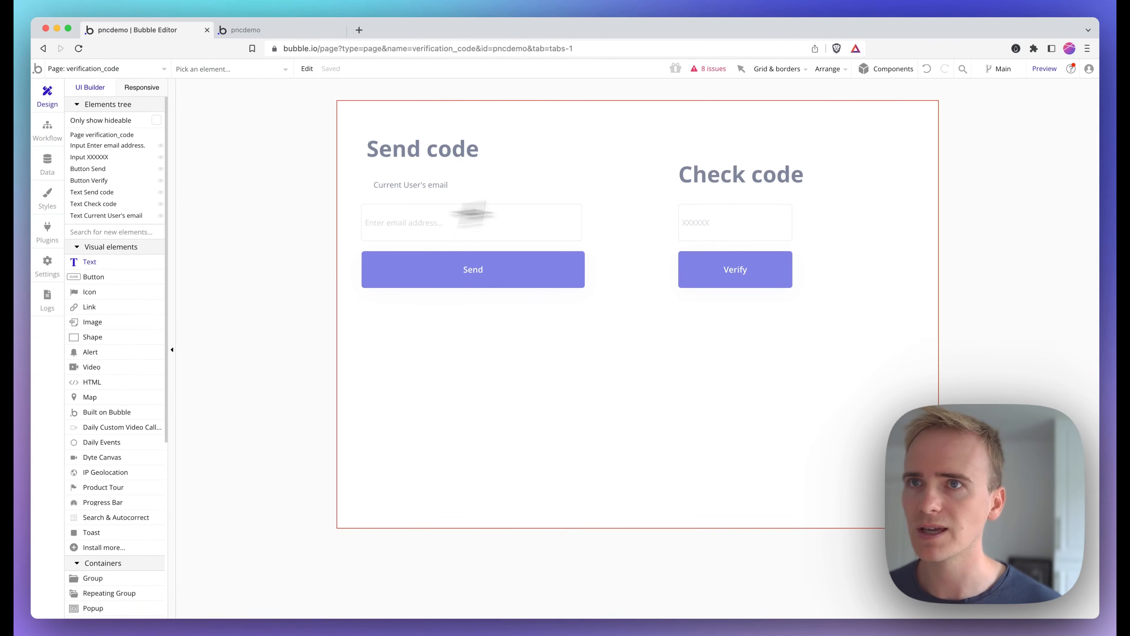
mouse_move(684, 303)
left_mouse_down()
mouse_move(880, 351)
mouse_move(922, 346)
left_mouse_up()
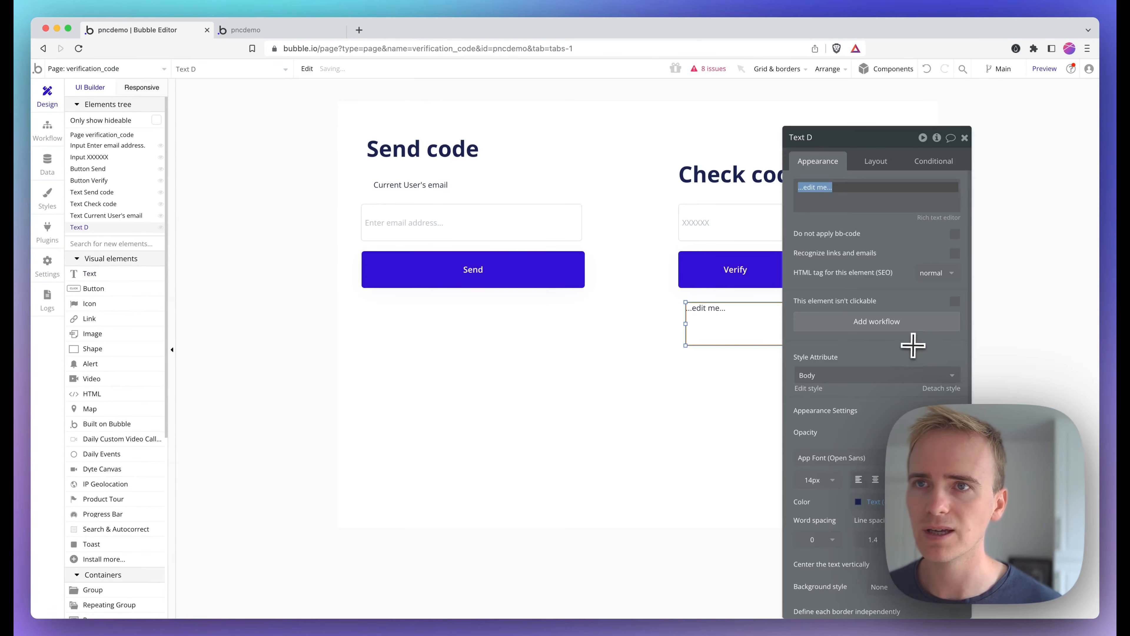
Step: Set the new text element's content to Current User's Verified and look at the page preview
left_click(970, 187)
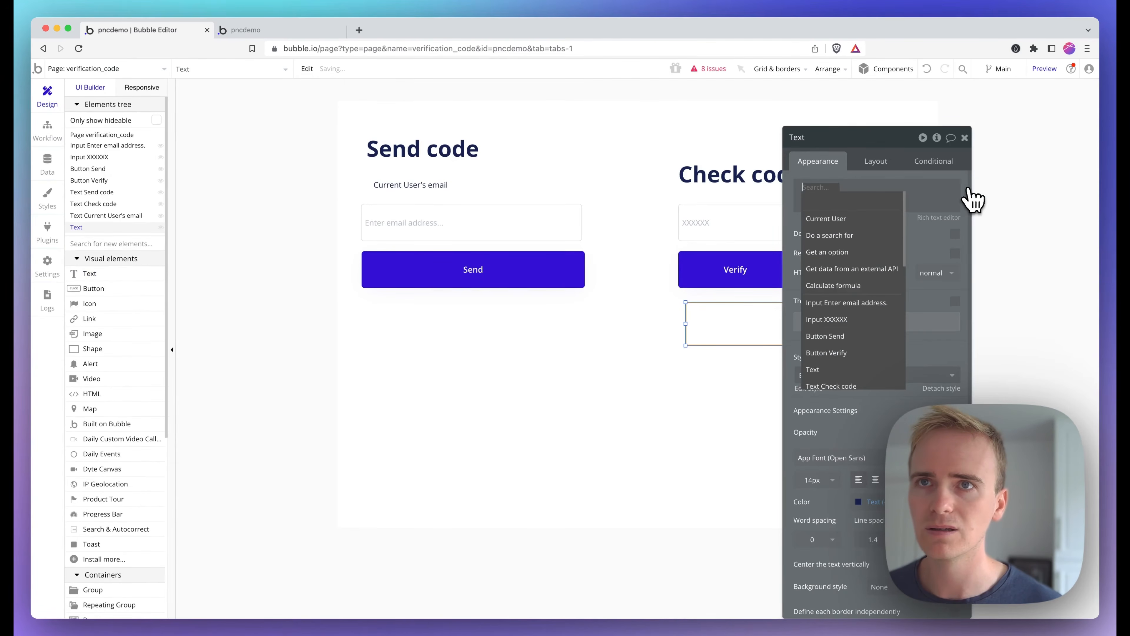
left_click(904, 220)
type("ver")
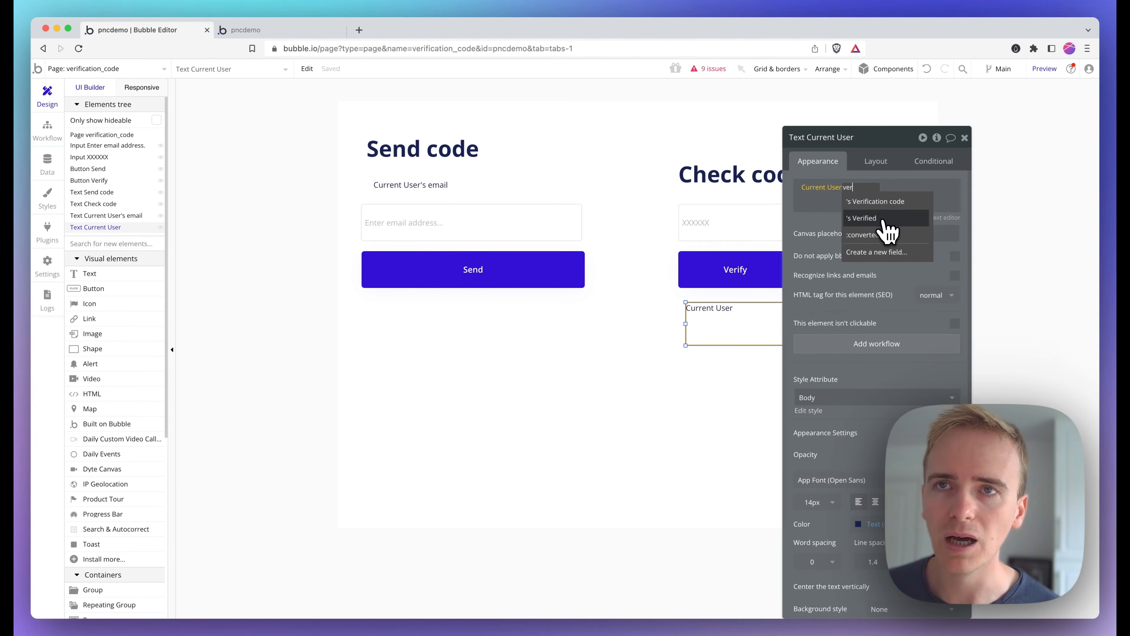
left_click(884, 218)
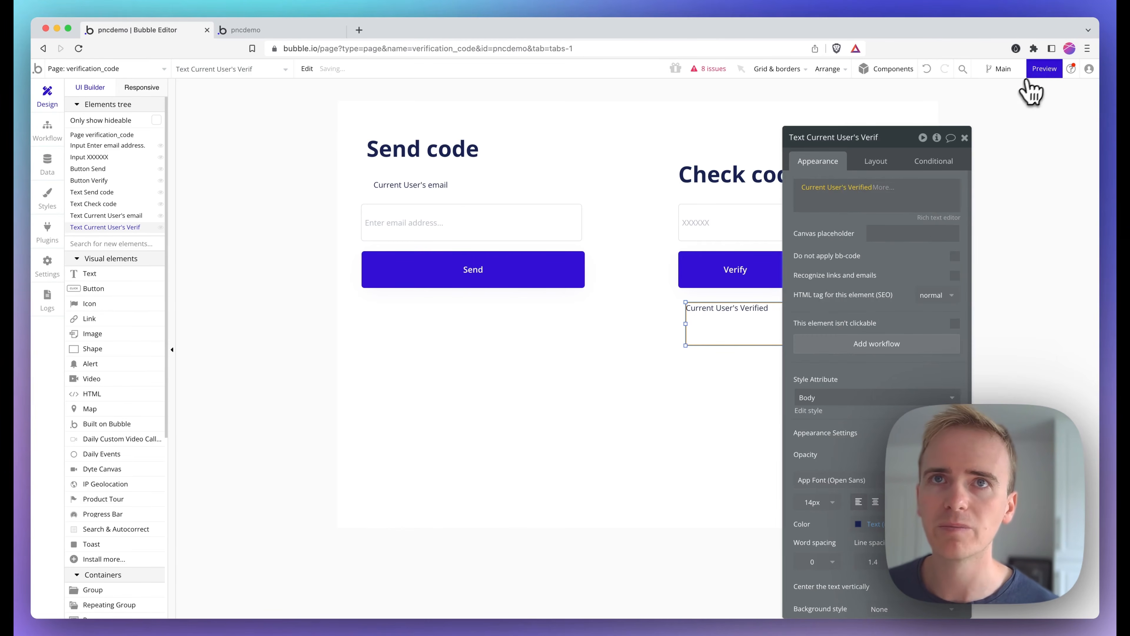
left_click(1042, 69)
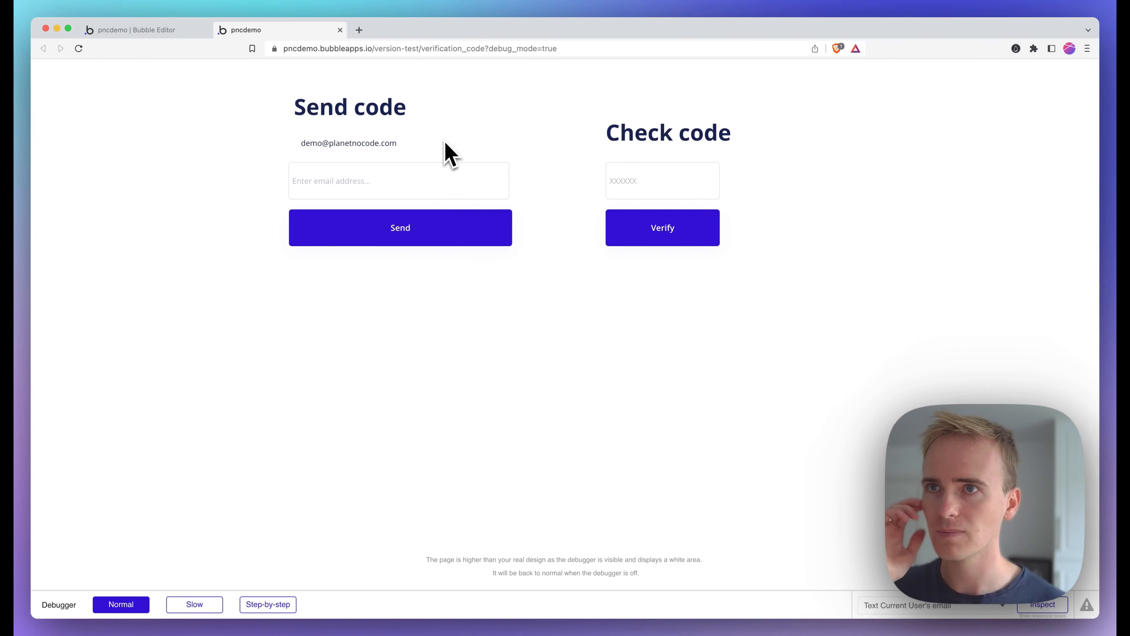
left_click(188, 29)
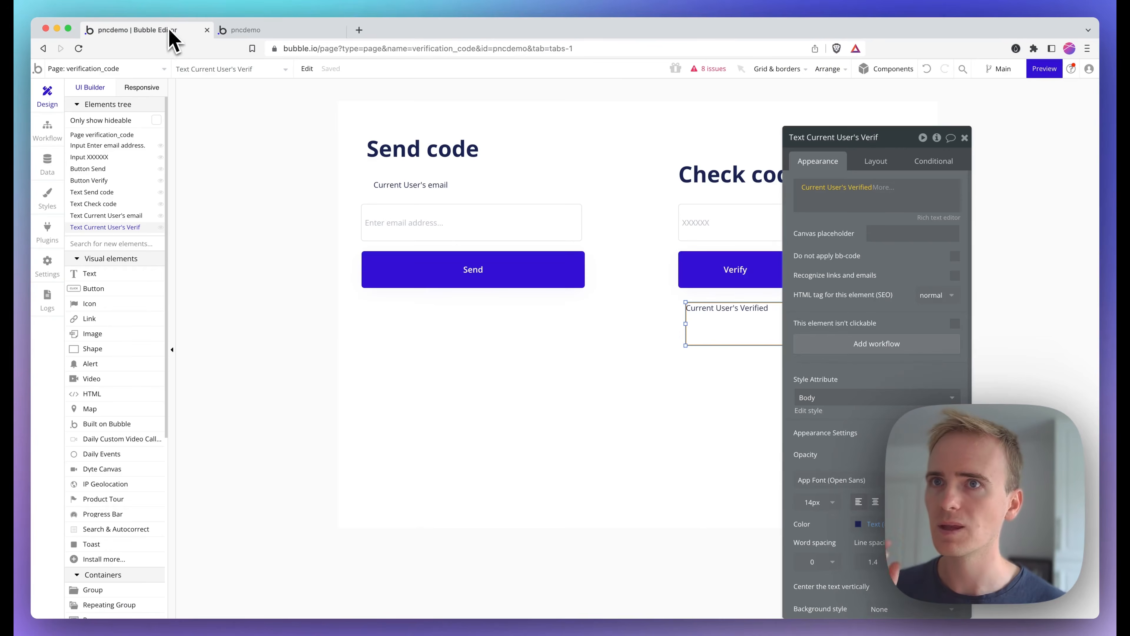
Step: Format the Verified value as text, with "Verified" for yes and "Not verified" for no, and reload the page preview
left_click(880, 186)
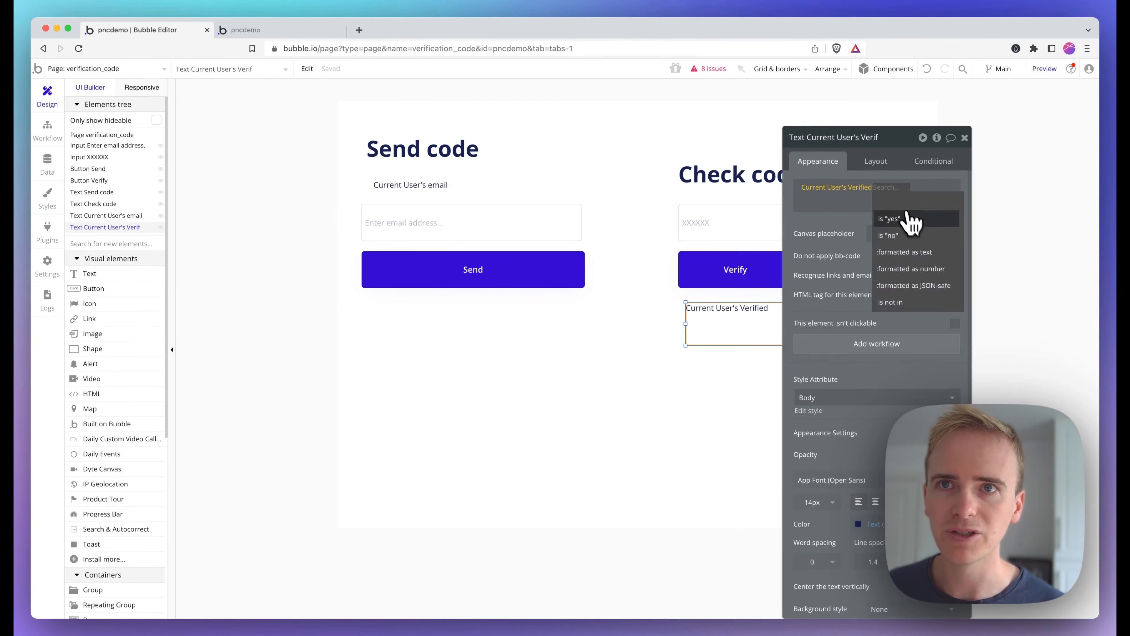
left_click(908, 252)
triple_click(676, 189)
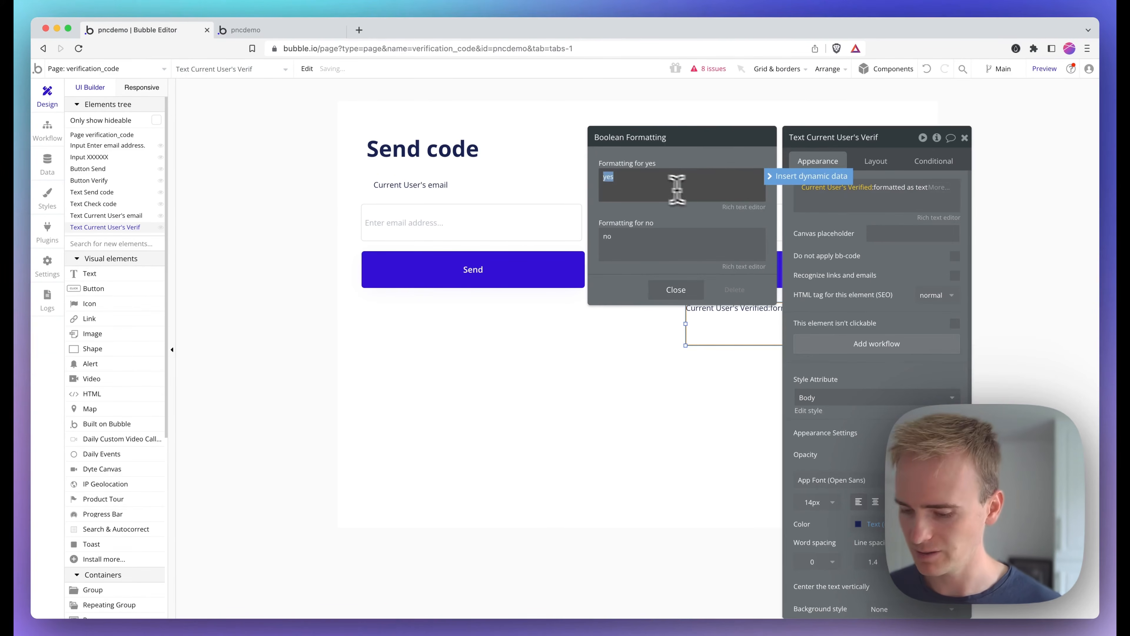
type("Verified")
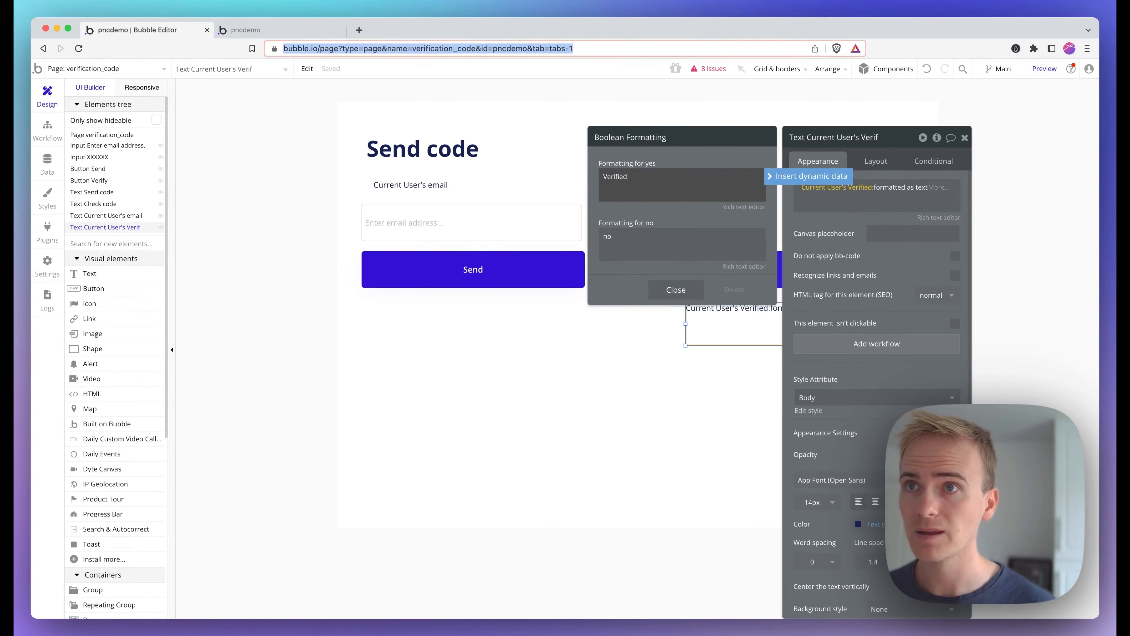
triple_click(616, 242)
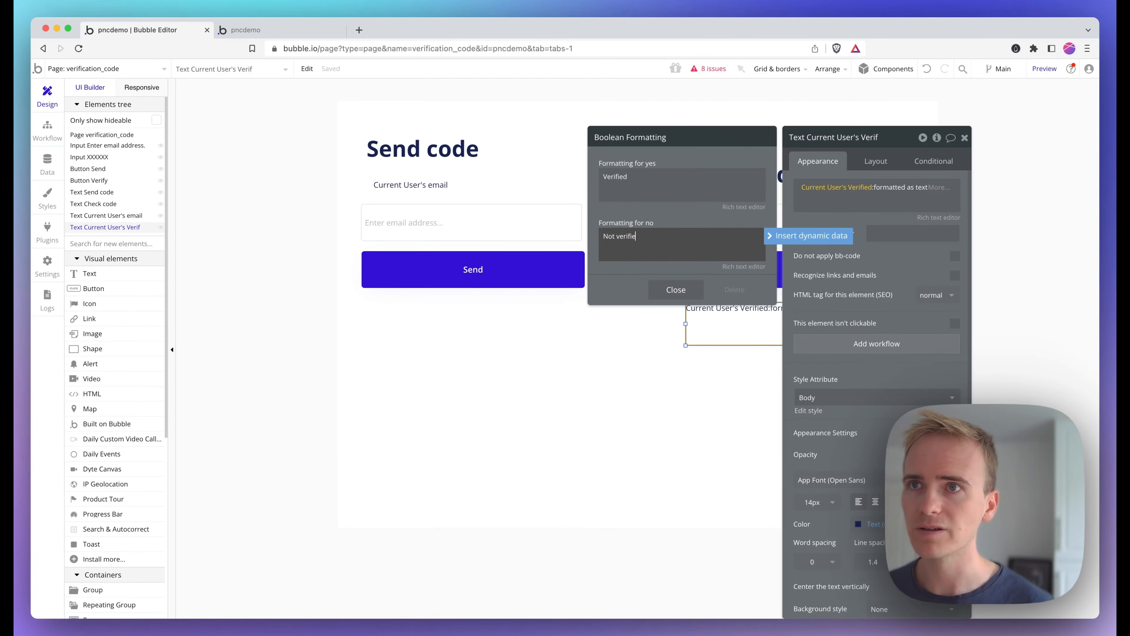
left_click(285, 30)
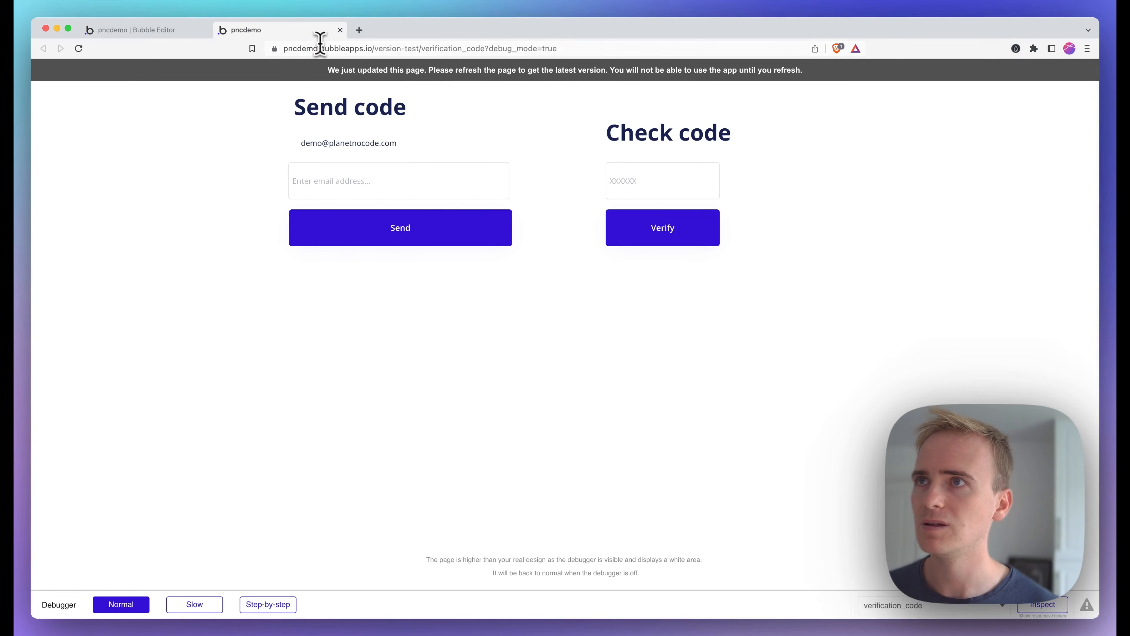
key("super+r")
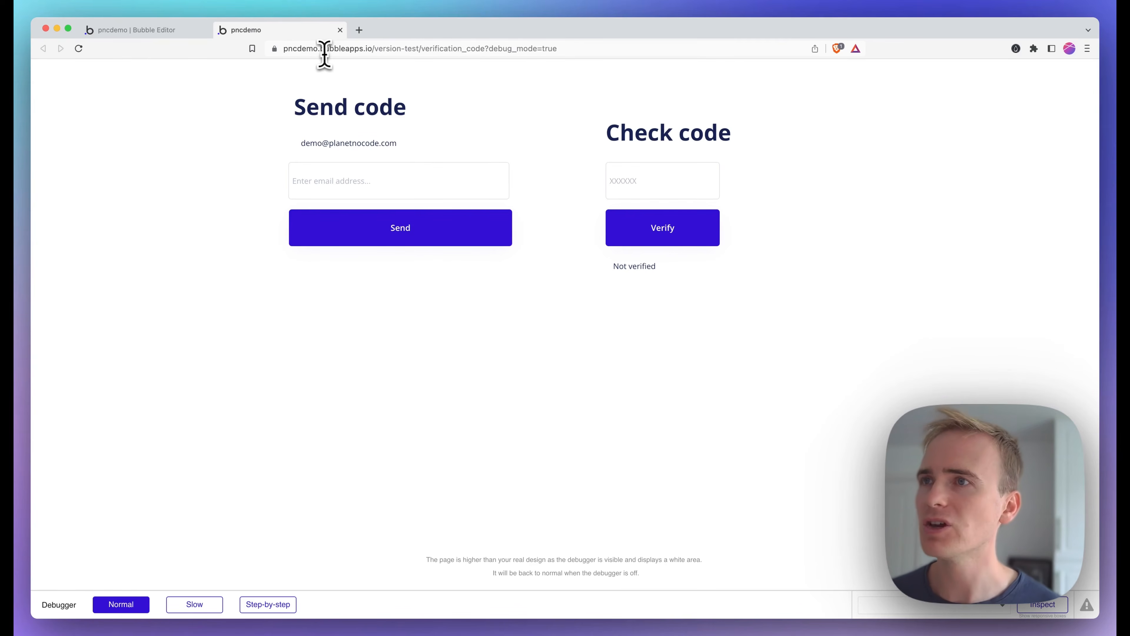
Step: Delete the email address input above the Send button from the page design
left_click(183, 32)
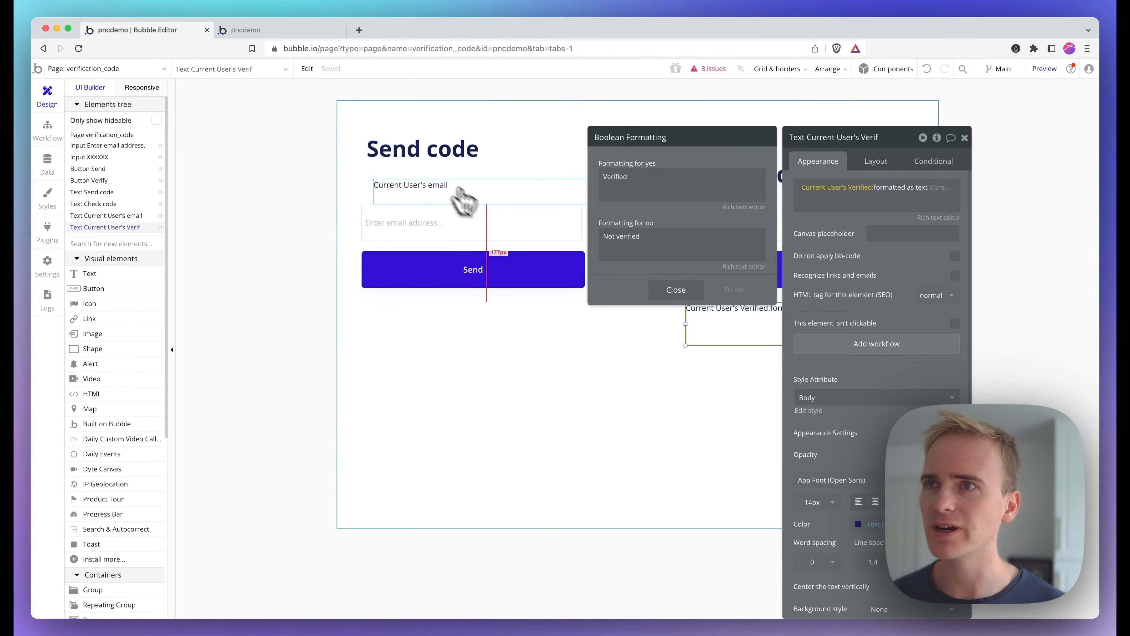
left_click(475, 234)
key("Delete")
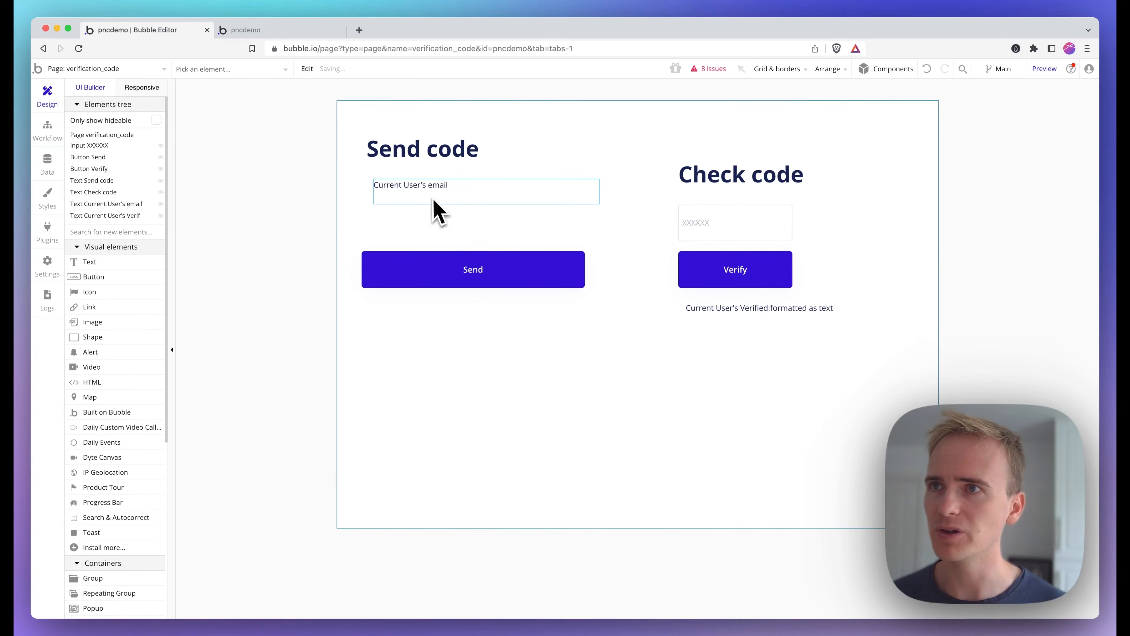
Step: Reload the verification_code page preview and view the stored verification code of the demo user in the All Users app data
left_click(276, 29)
left_click(313, 45)
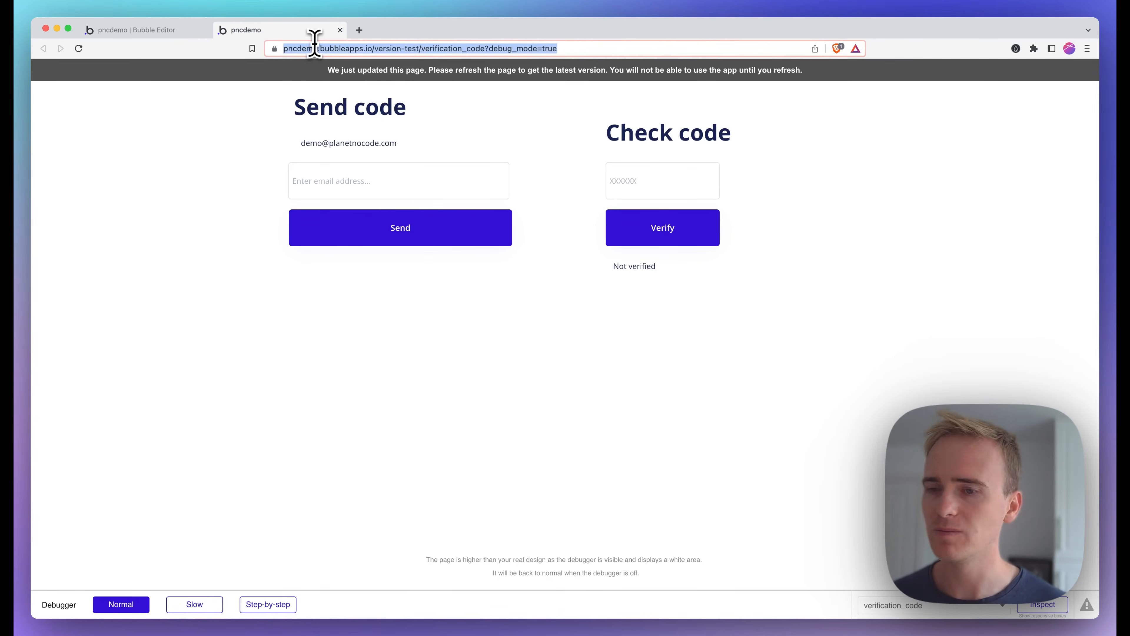
key("Return")
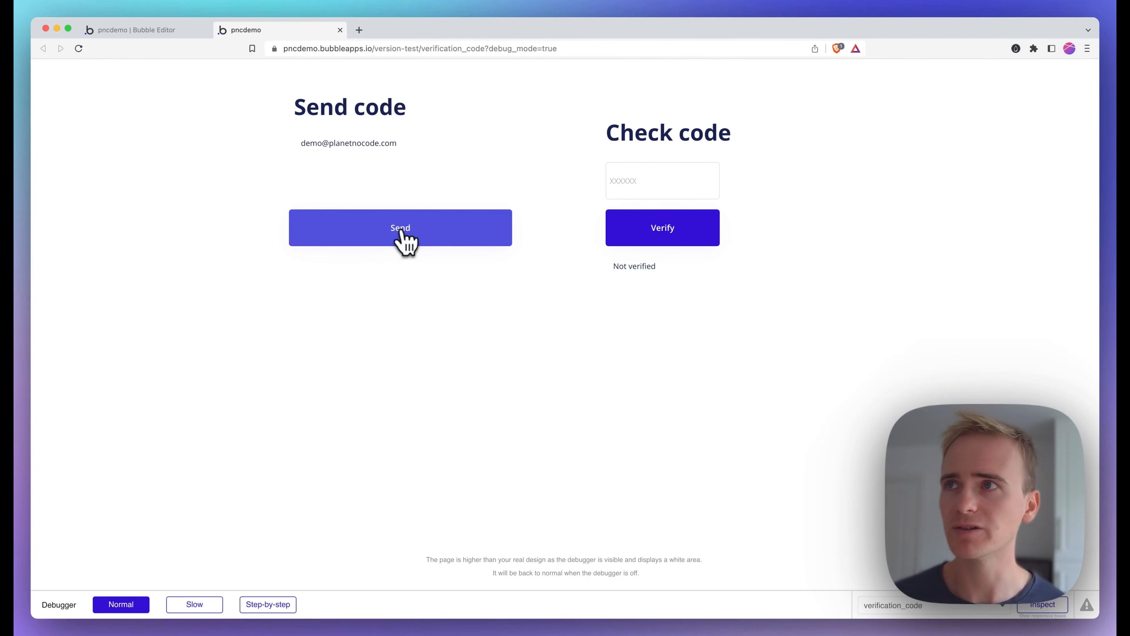
left_click(183, 31)
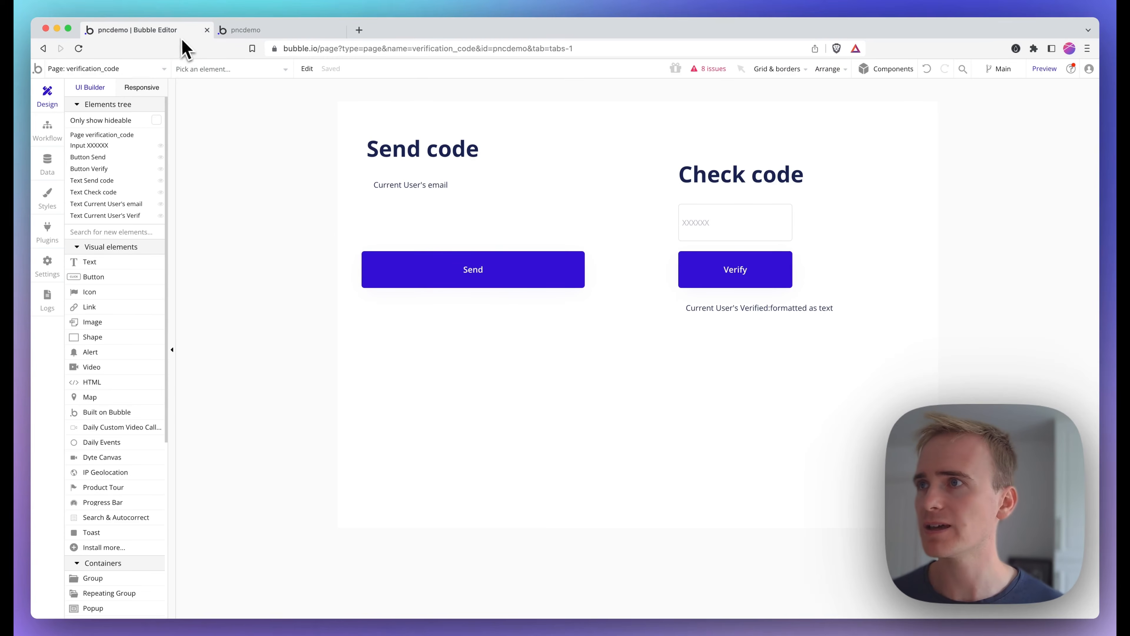
left_click(53, 174)
left_click(225, 119)
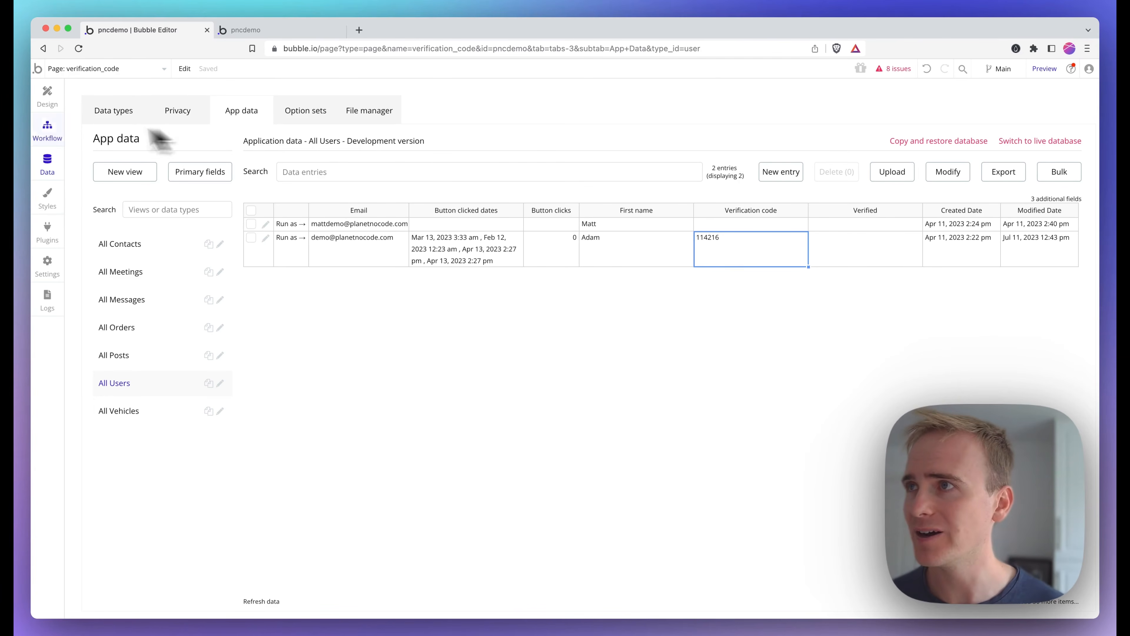
left_click(45, 104)
left_click(440, 194)
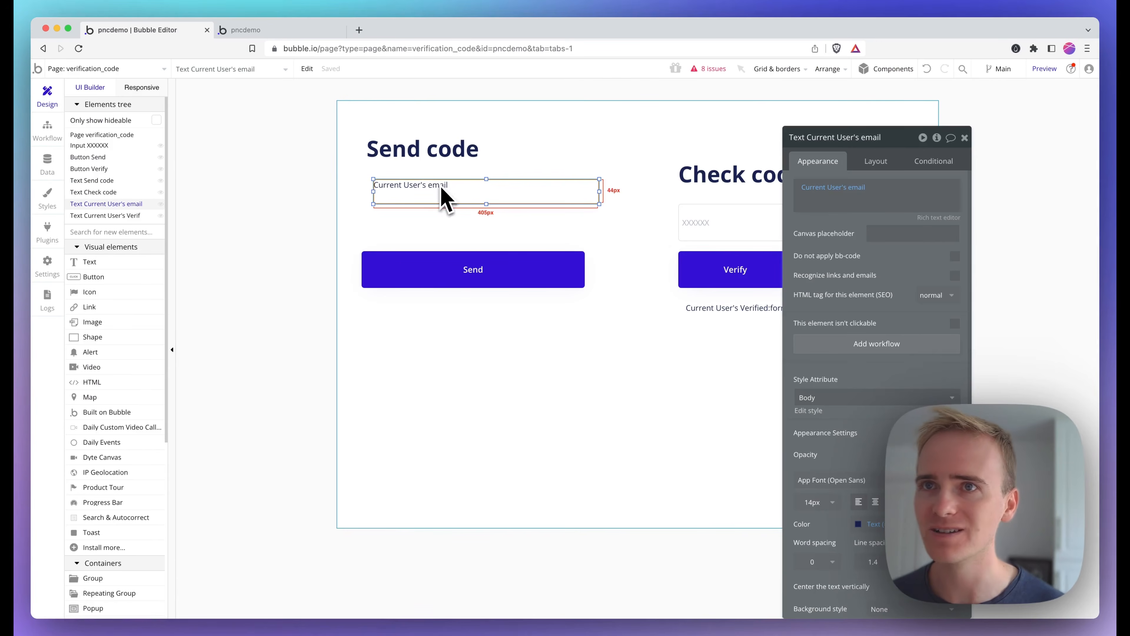
left_click(859, 198)
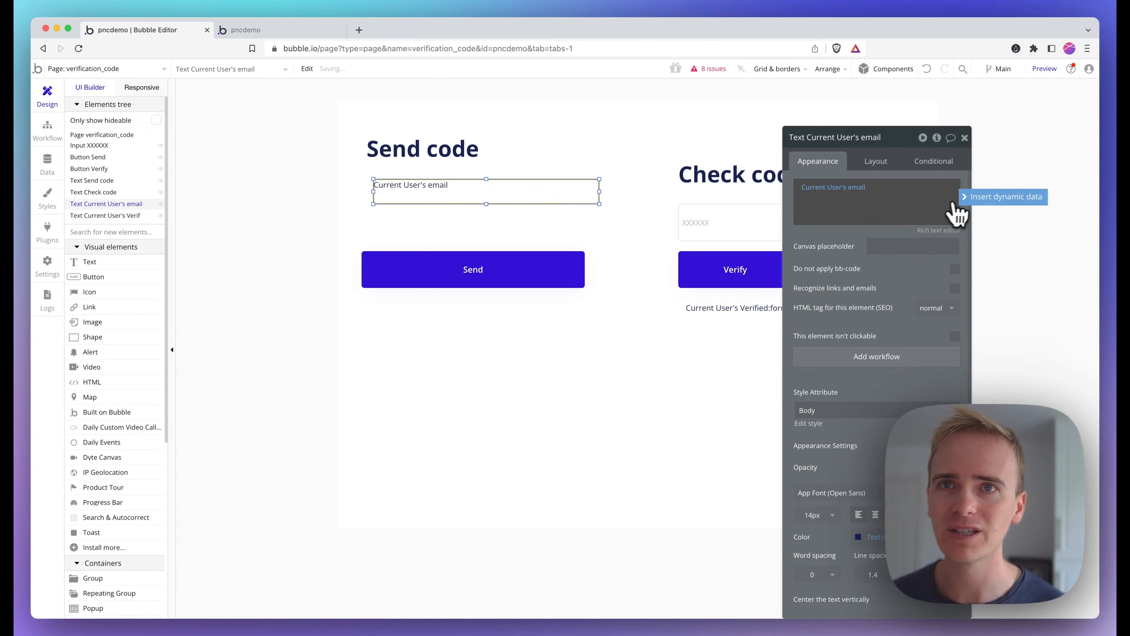
left_click(971, 203)
left_click(850, 239)
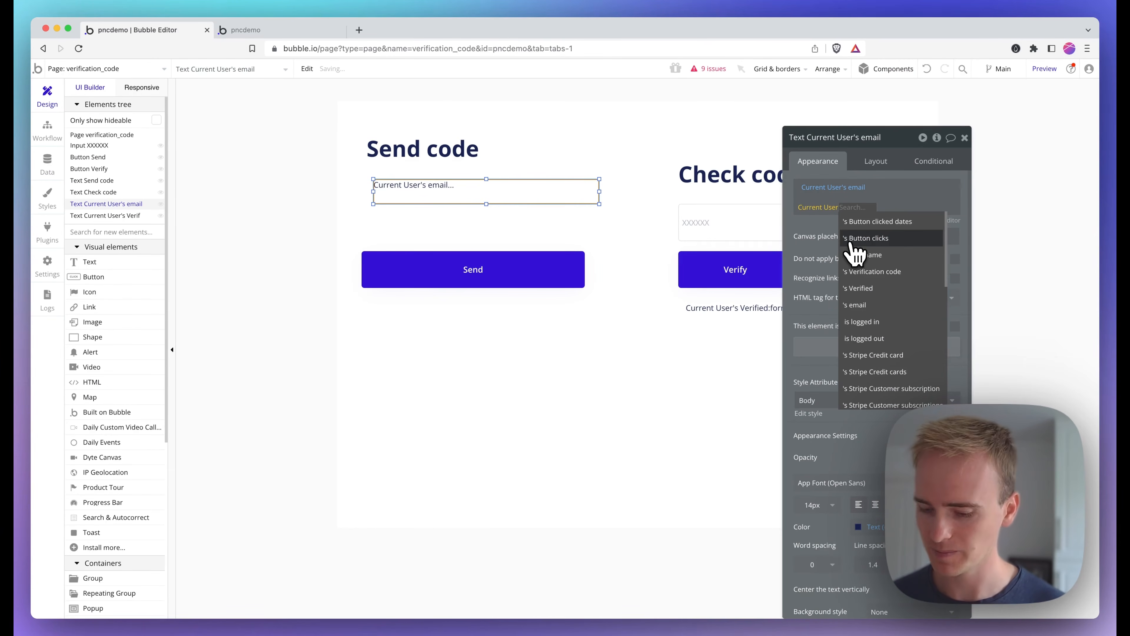
type("ver")
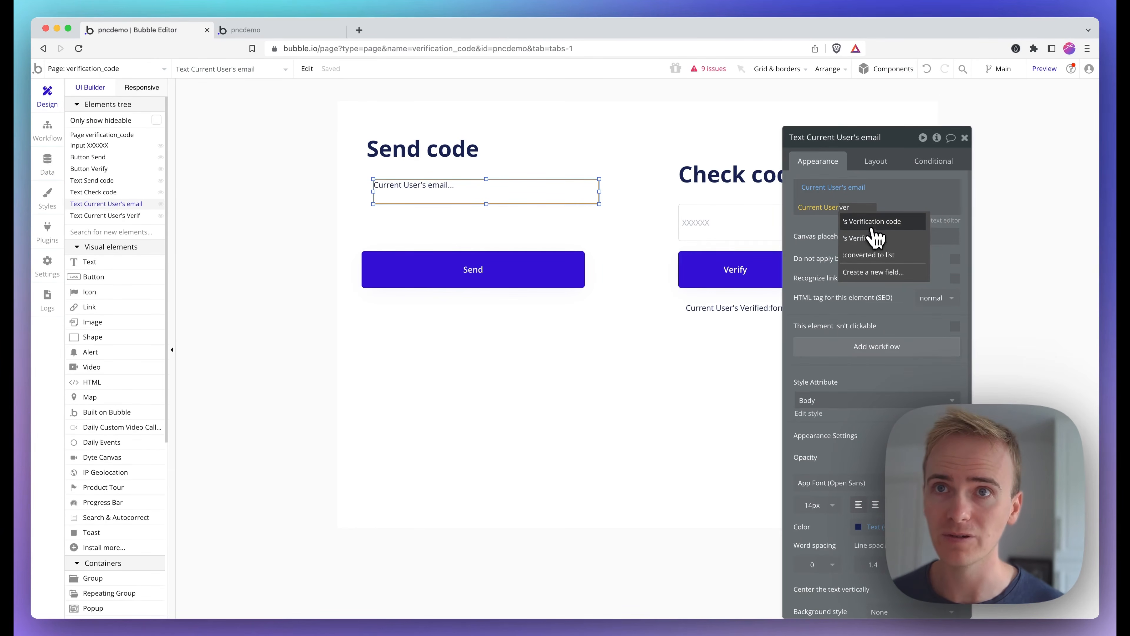
left_click(868, 226)
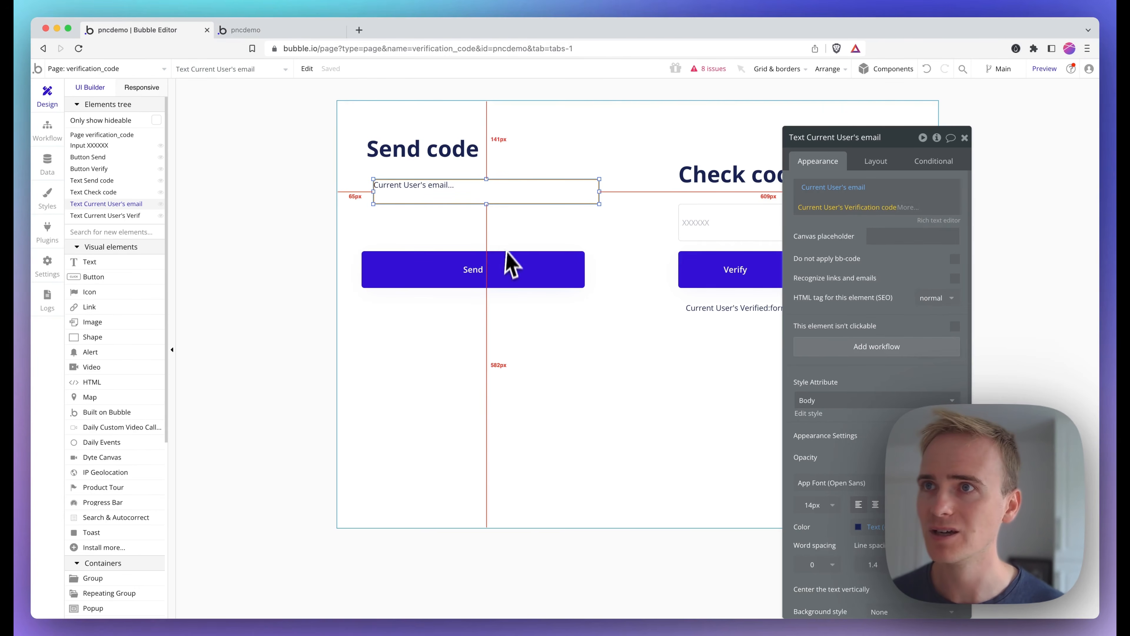
left_click_drag(486, 204, 486, 225)
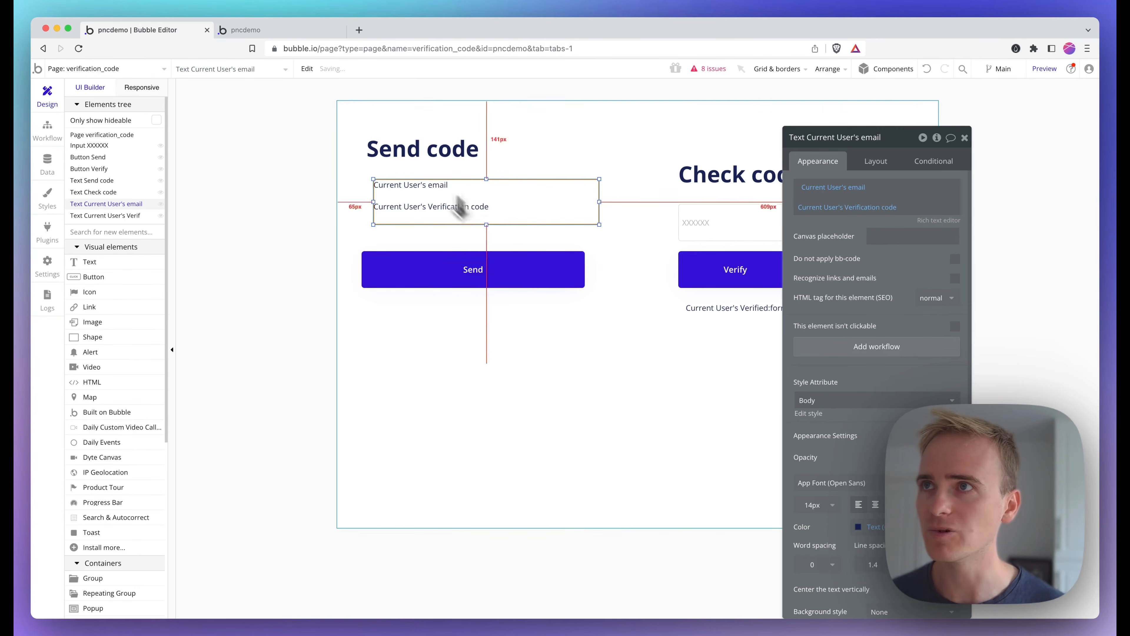
Step: Copy the demo user's verification code from the All Users app data
left_click(307, 30)
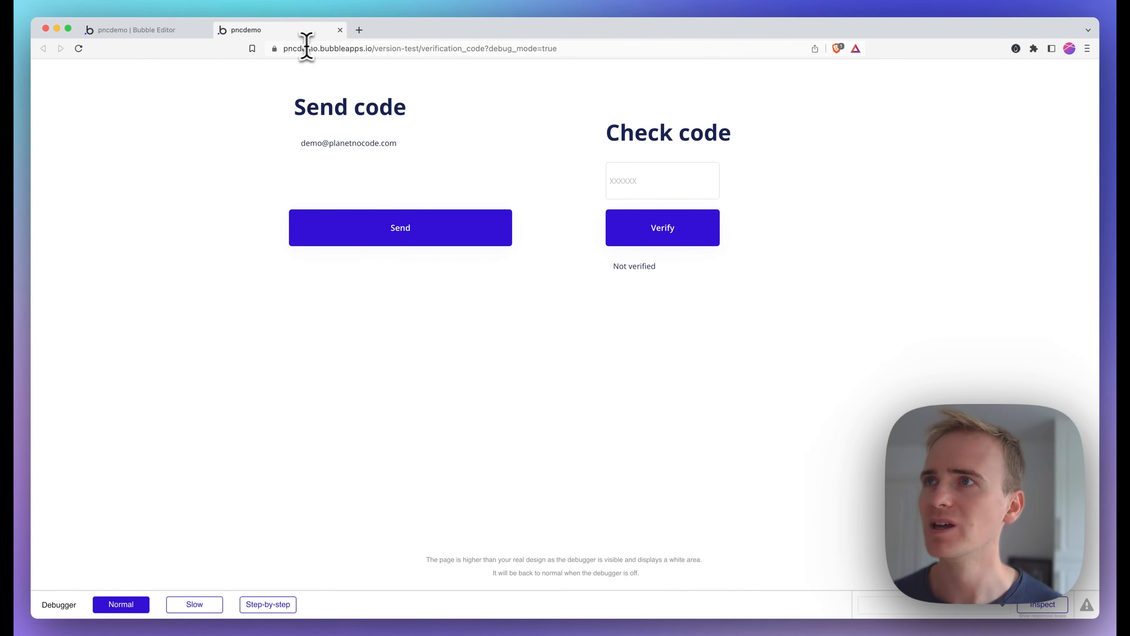
left_click(200, 35)
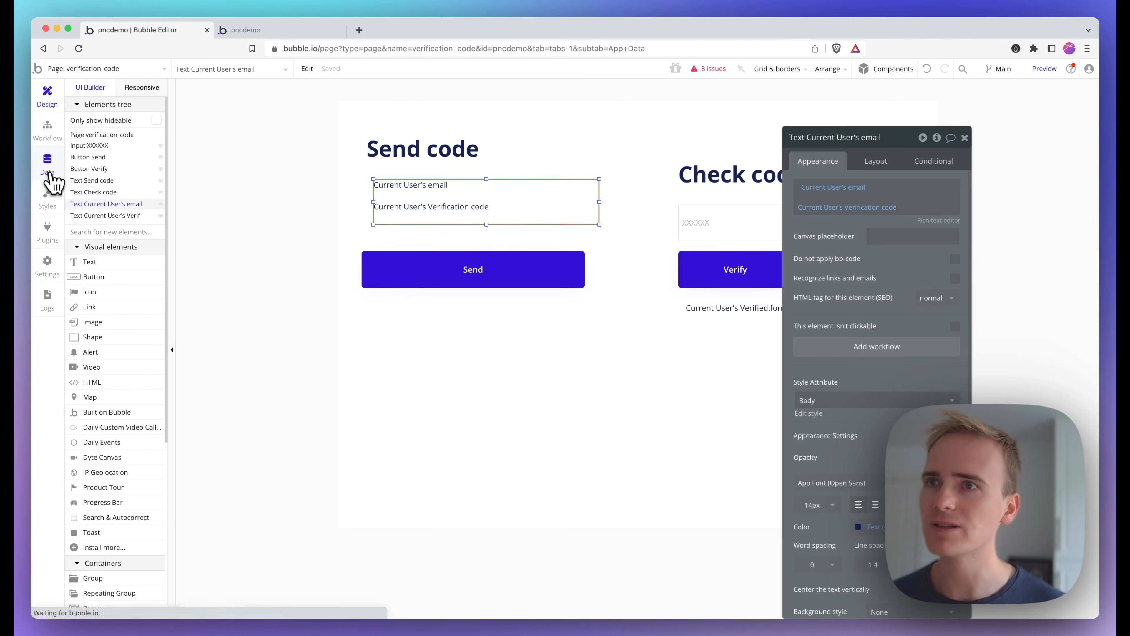
left_click(49, 174)
left_click(755, 253)
key("super+c")
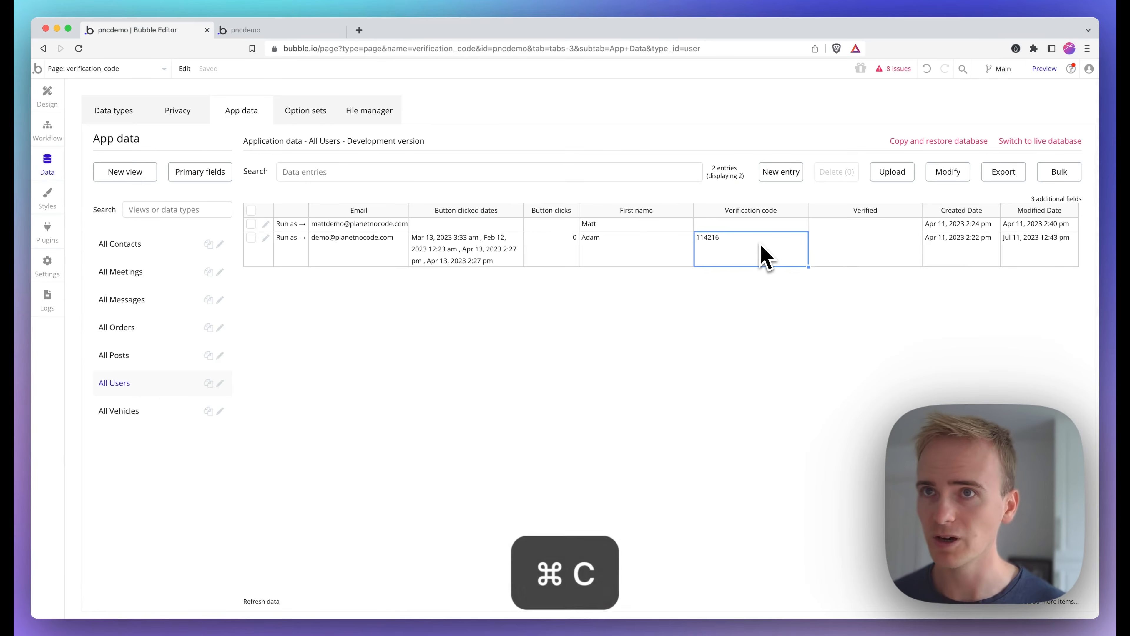
Step: Try the copied verification code in the Check code input of the page preview and submit it with Verify
left_click(247, 34)
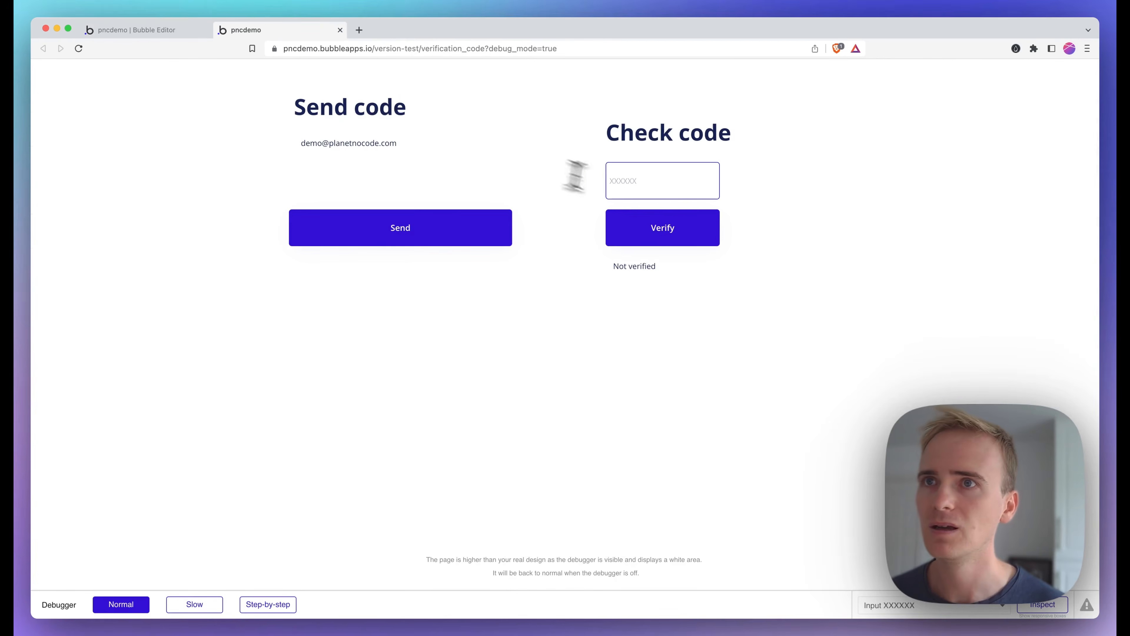
key("super+v")
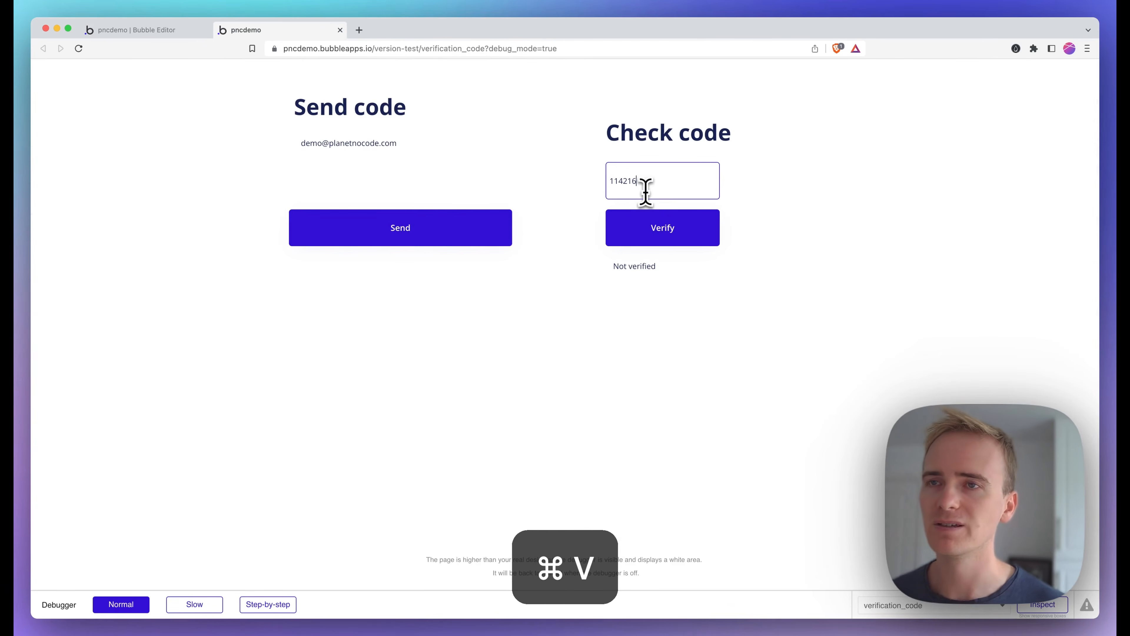
left_click(676, 241)
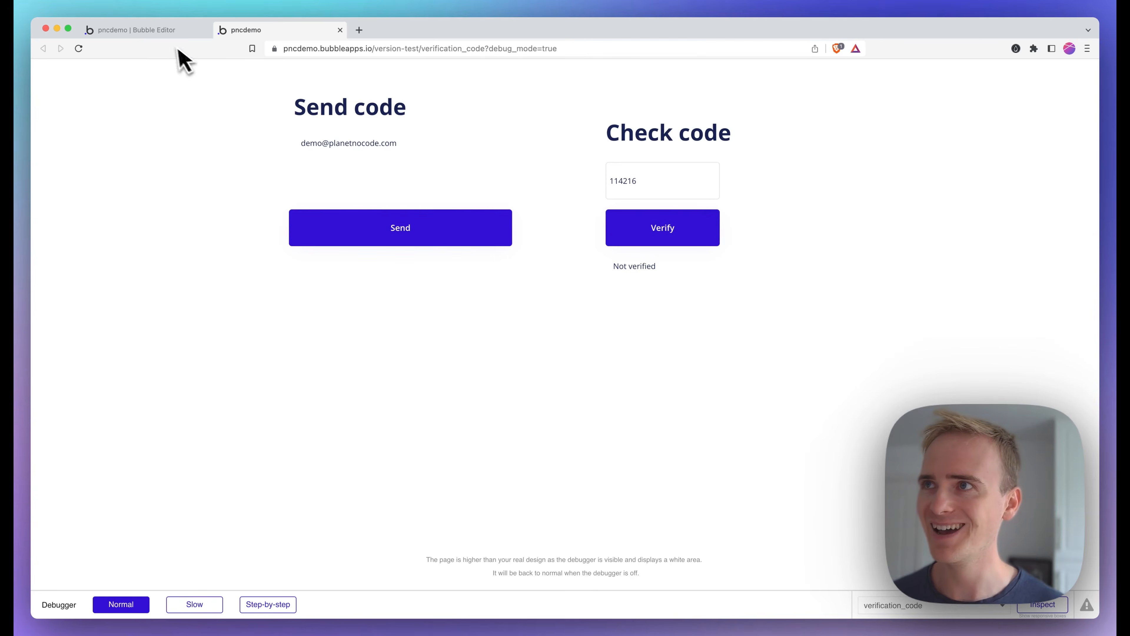
Step: Add a Schedule API Workflow action to the workflow that runs when Button Verify is clicked
left_click(176, 31)
left_click(45, 134)
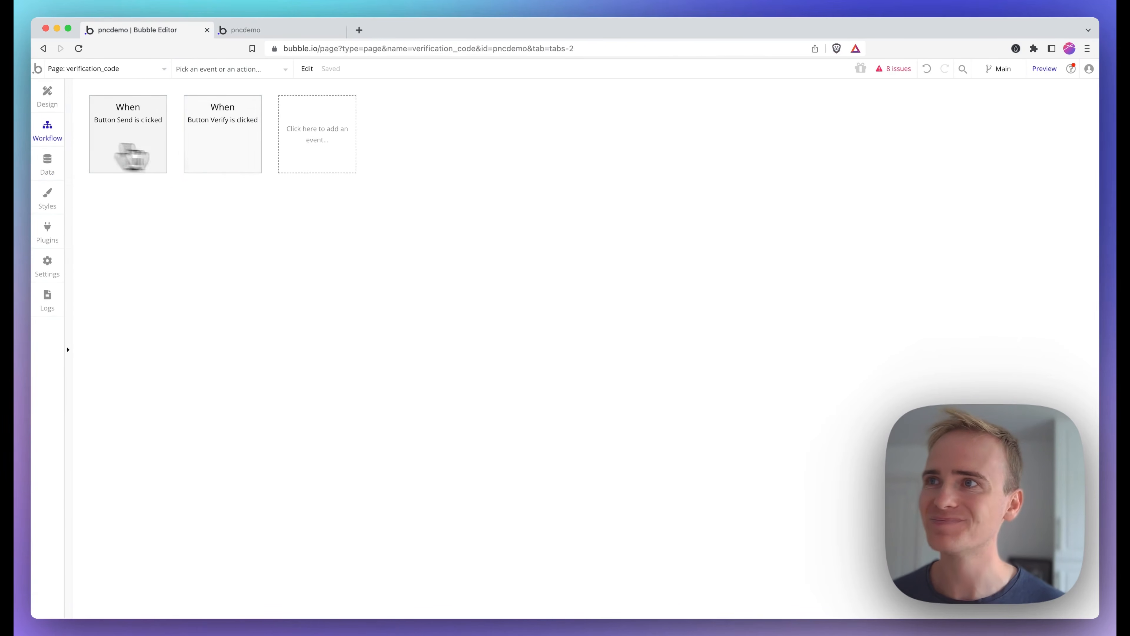
left_click(200, 134)
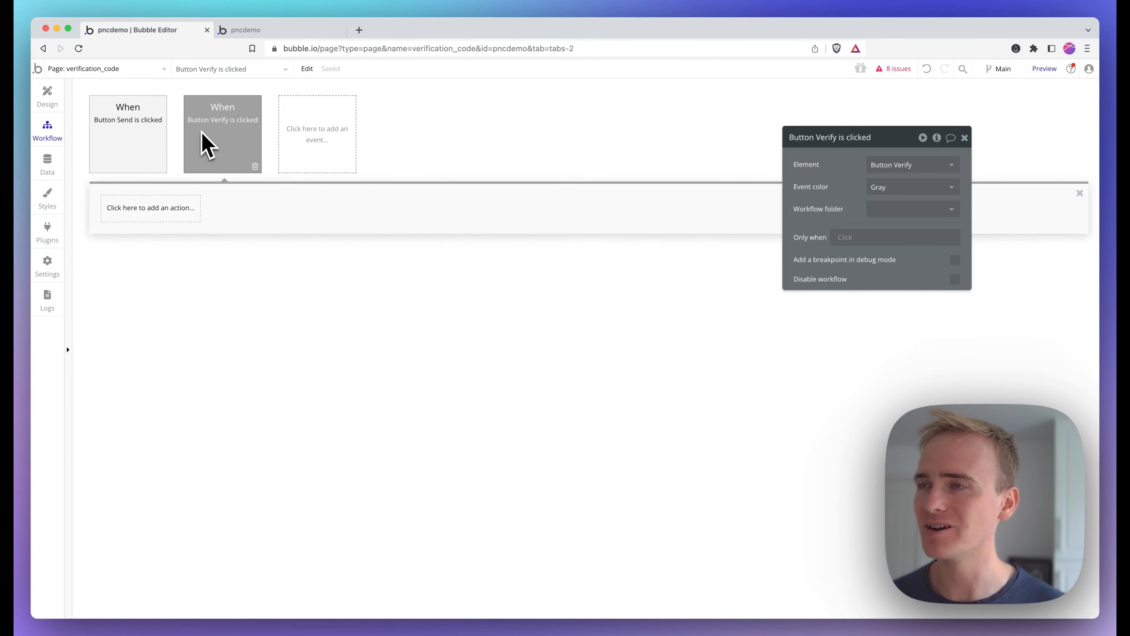
left_click(154, 204)
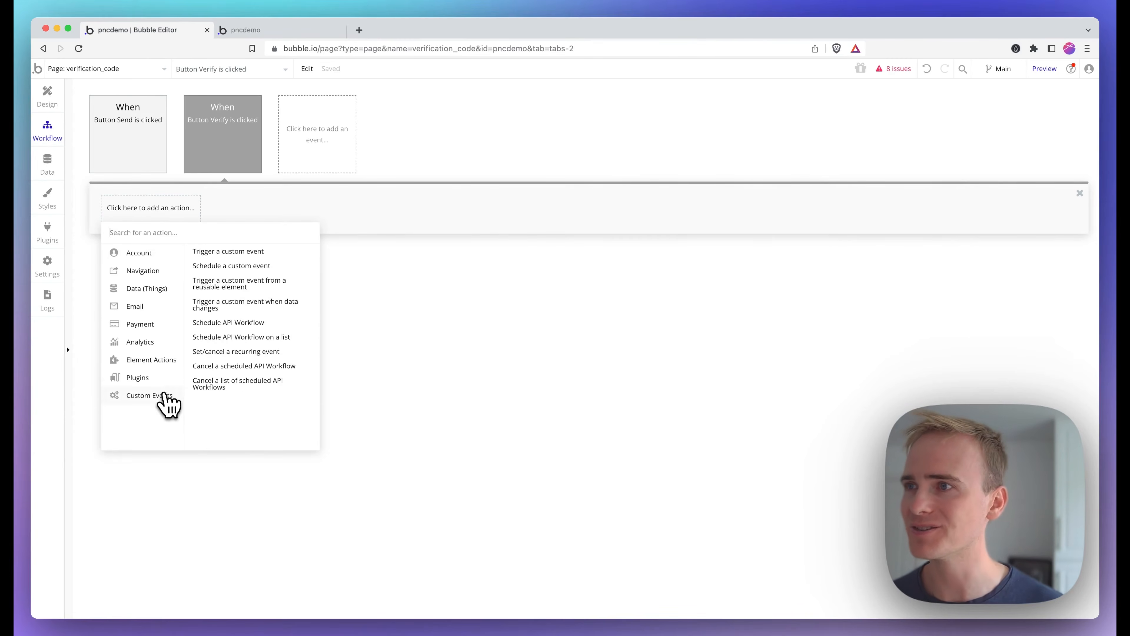
mouse_move(166, 372)
mouse_move(165, 394)
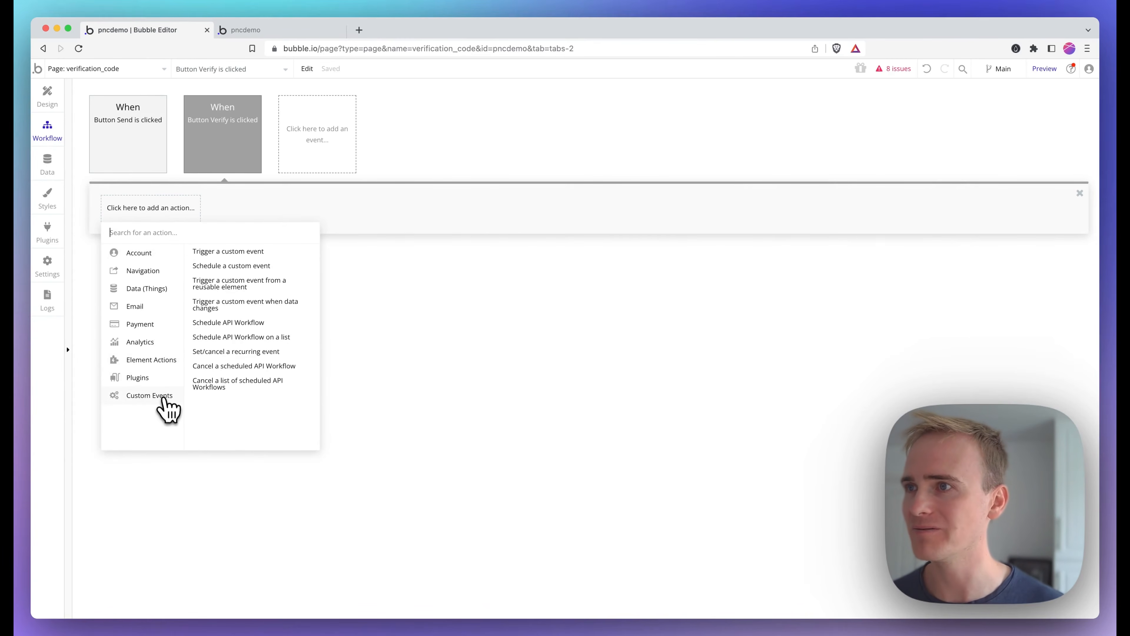
left_click(249, 321)
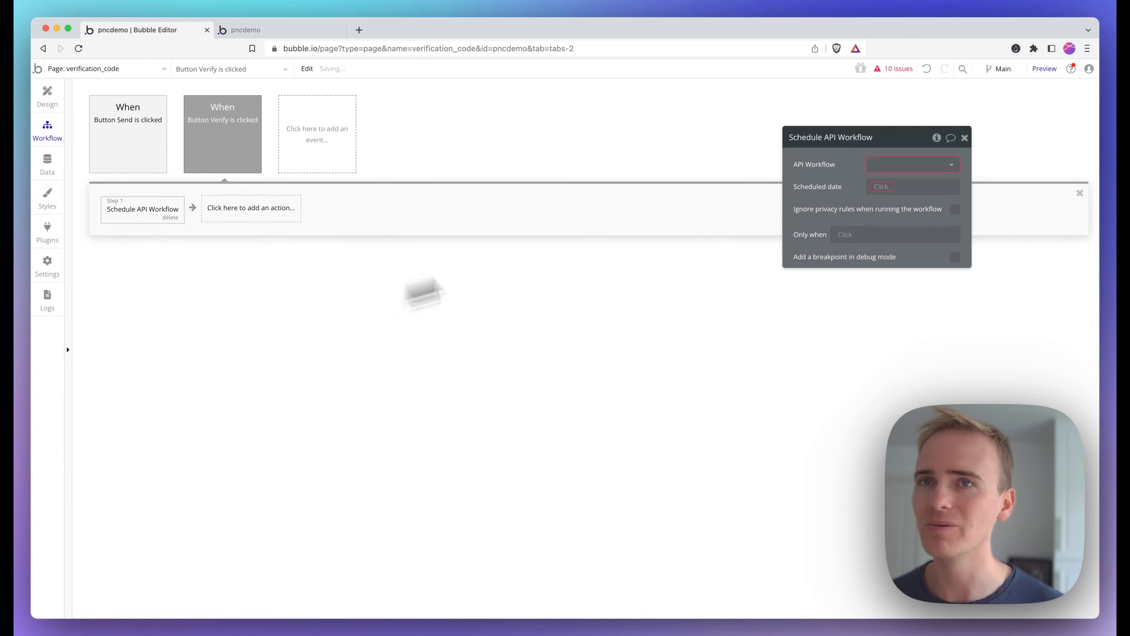
Step: Set the scheduled action to run the check code API workflow at Current date/time
left_click(899, 165)
left_click(905, 189)
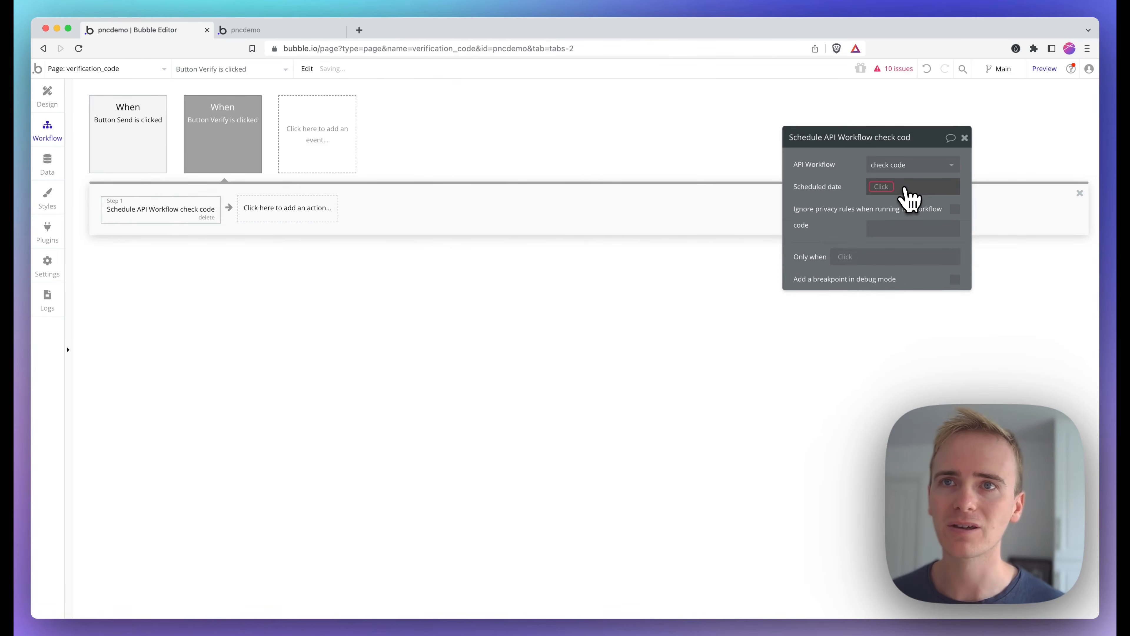
left_click(889, 192)
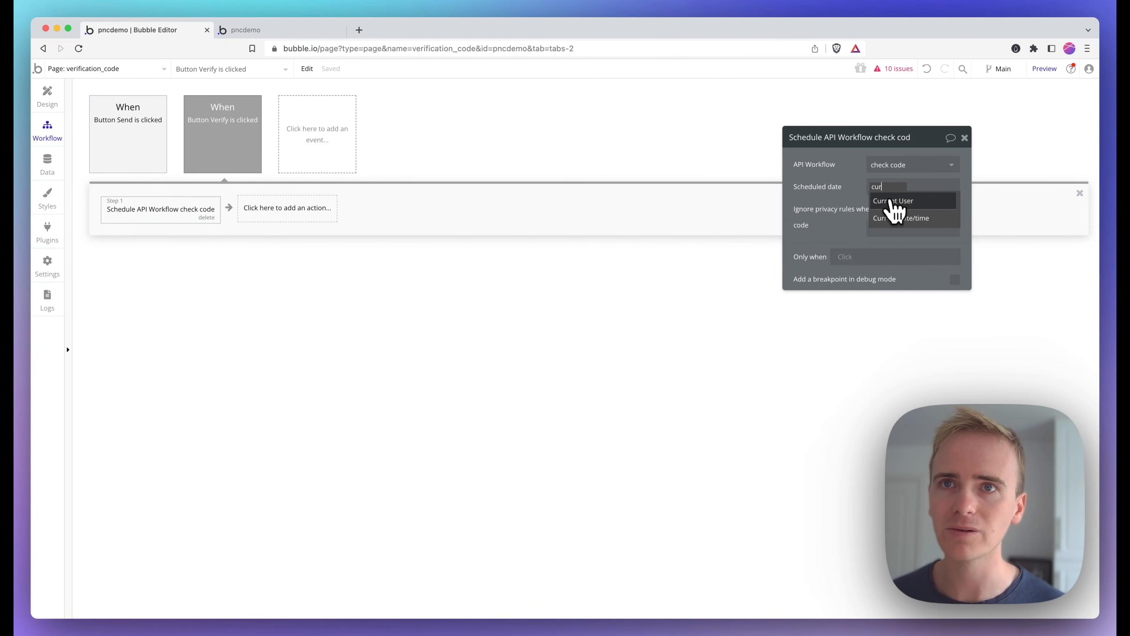
left_click(890, 209)
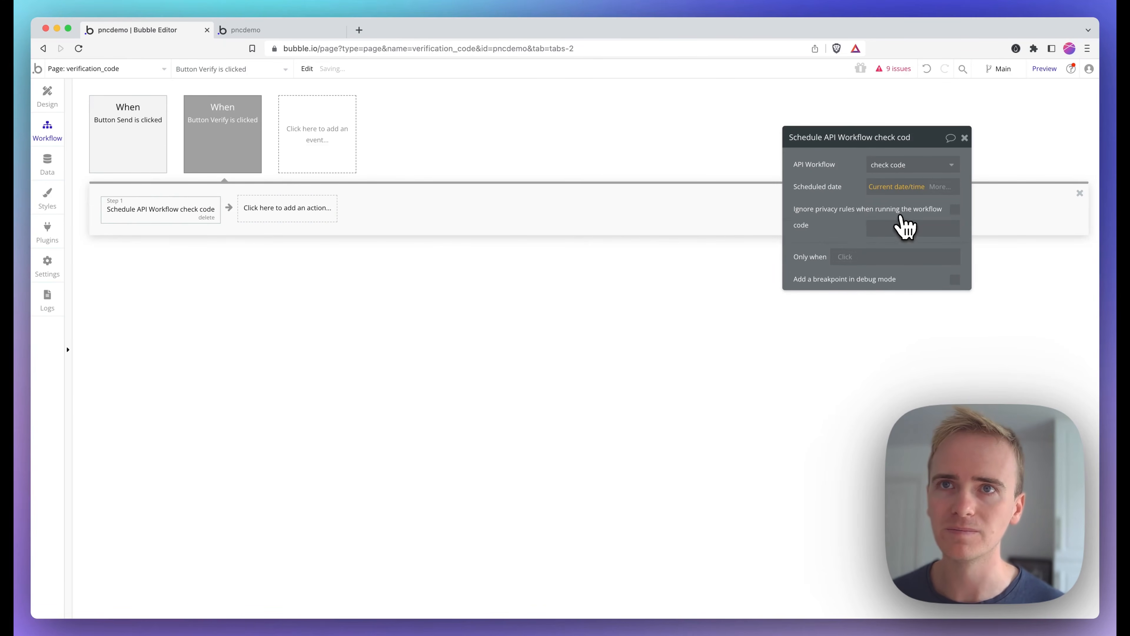
Step: Set the action's code parameter to Input XXXXXX's value
left_click(922, 227)
left_click(963, 231)
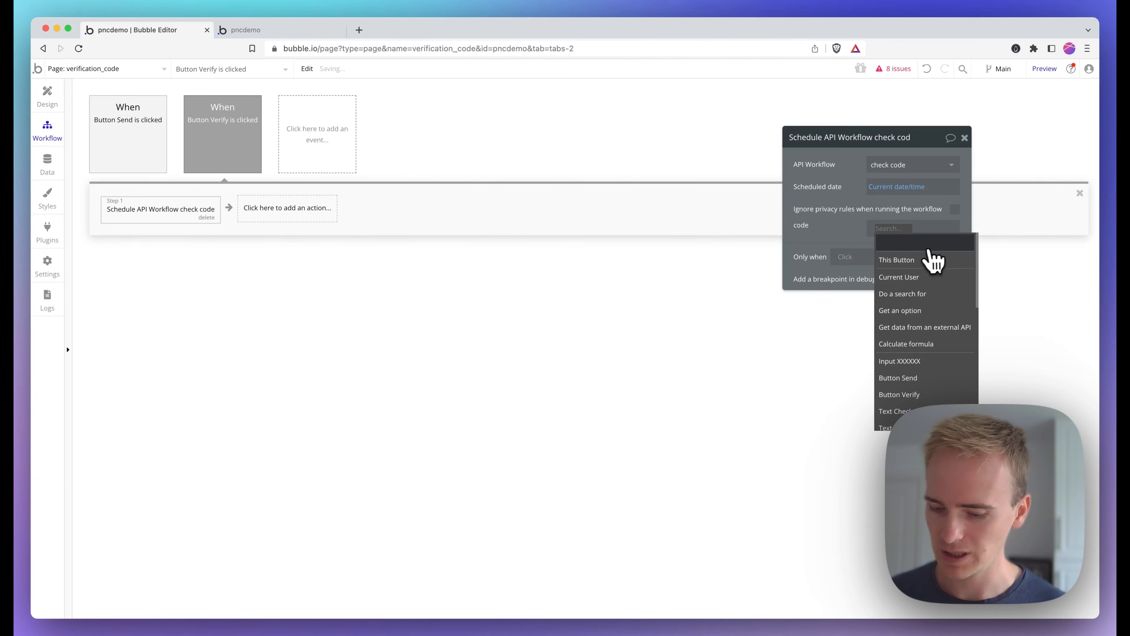
type("in")
left_click(927, 267)
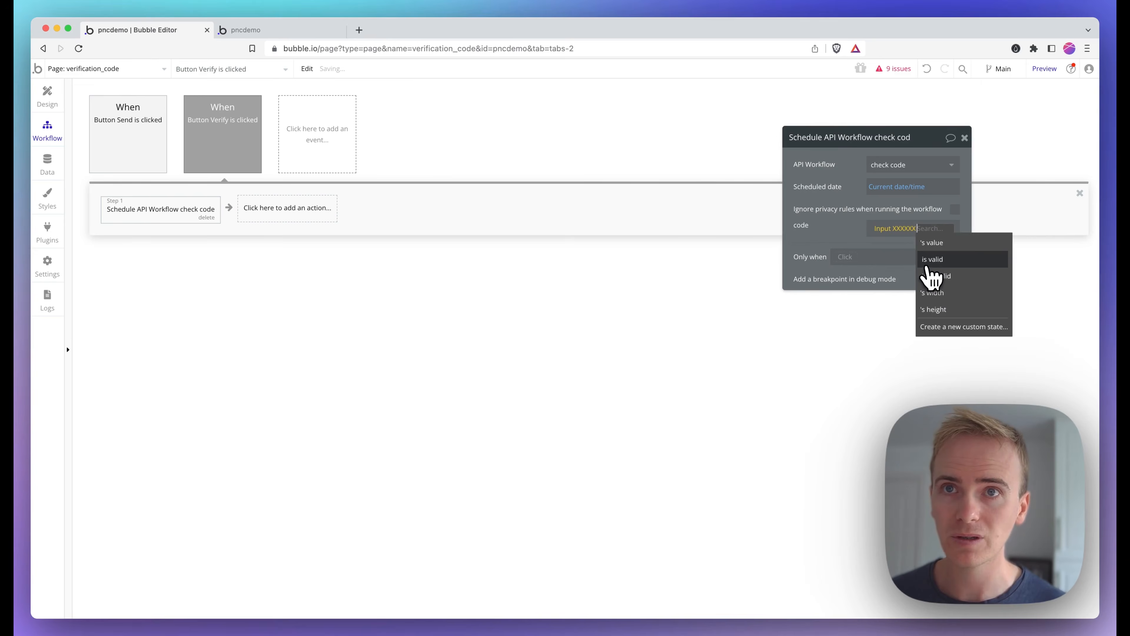
left_click(933, 243)
Step: Reload the page preview, paste the verification code into the Check code input and verify it
left_click(285, 29)
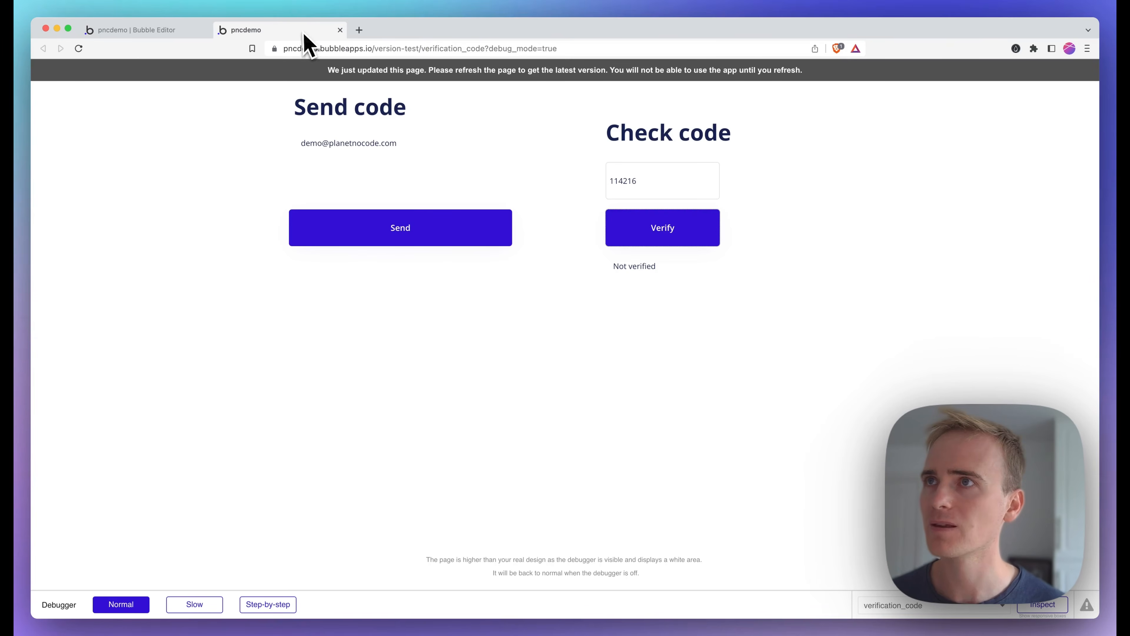
left_click(324, 46)
key("Return")
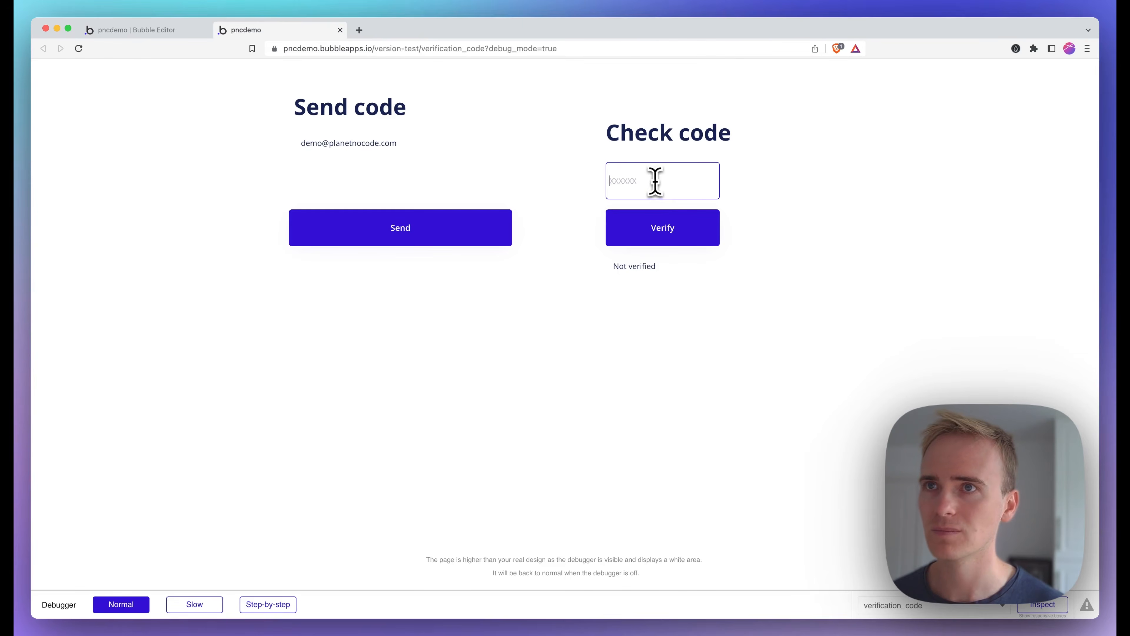
key("super+v")
left_click(670, 236)
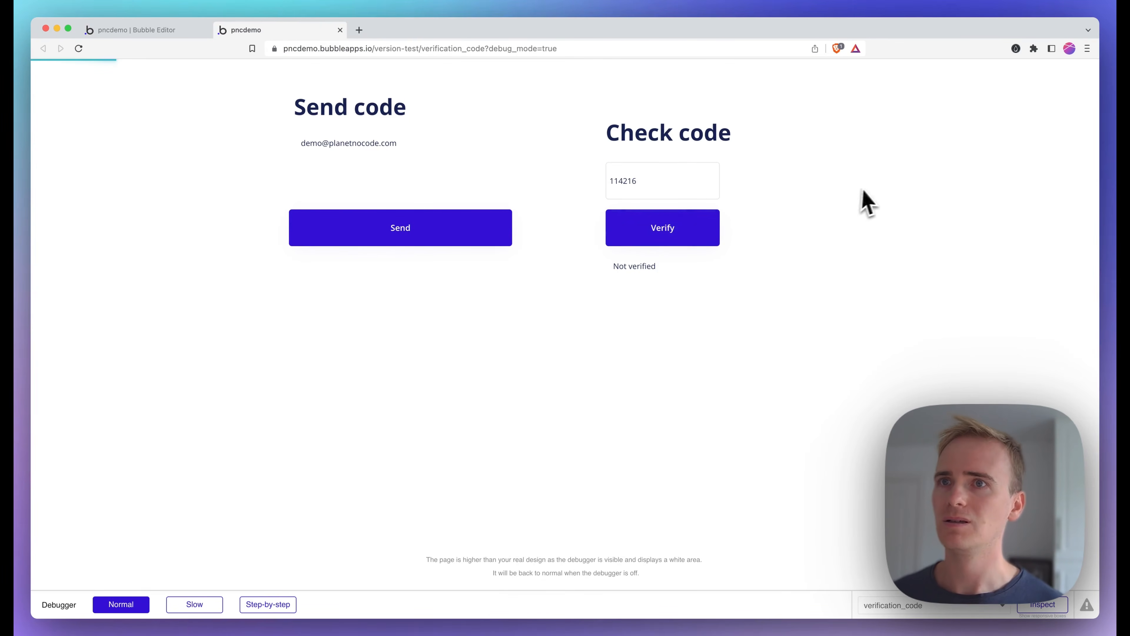